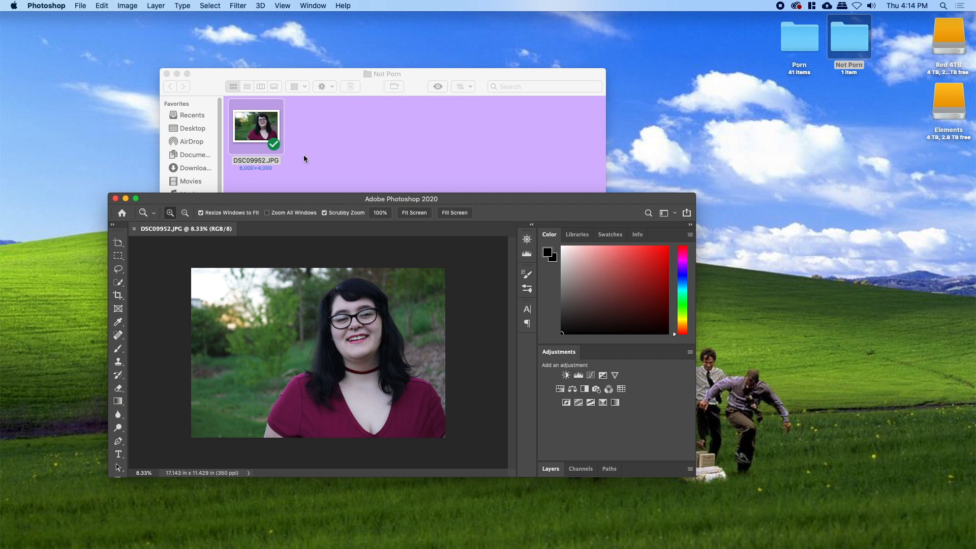
Put away the Finder window and enlarge the Photoshop window to fill the screen.
left_click(174, 71)
left_click_drag(479, 198, 462, 17)
double_click(461, 17)
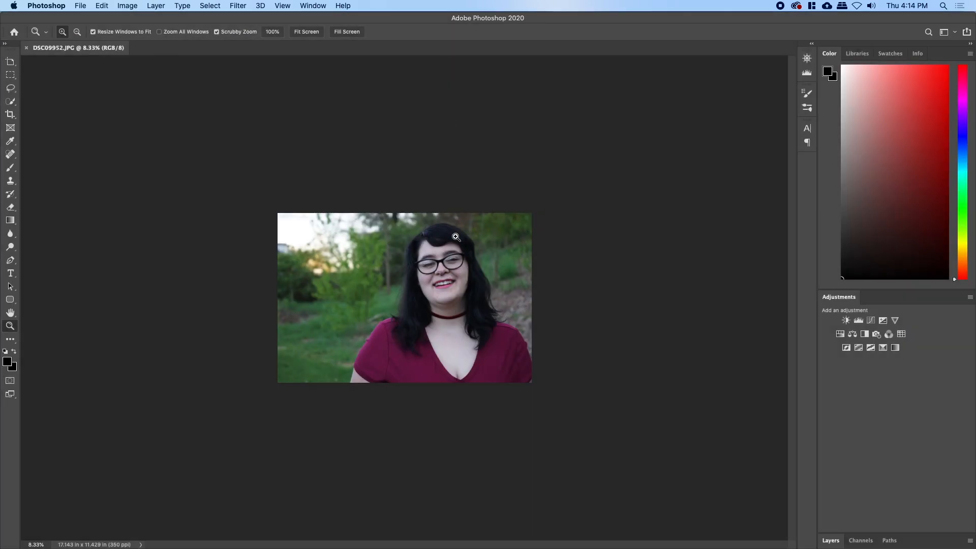
Examine the portrait up close, covering the shirt sleeve, the teeth, the facial skin and the hair edges.
left_click_drag(412, 234, 454, 235)
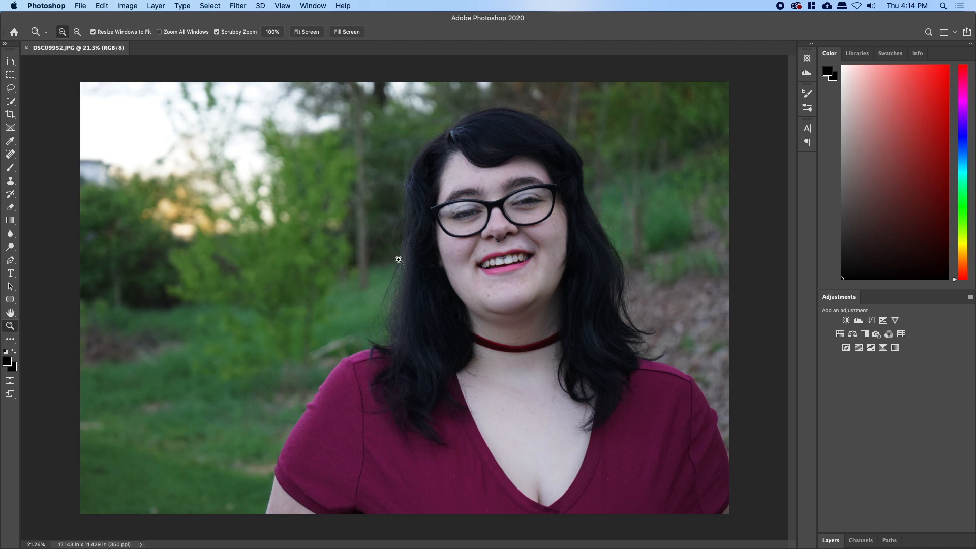
left_click_drag(292, 428, 366, 418)
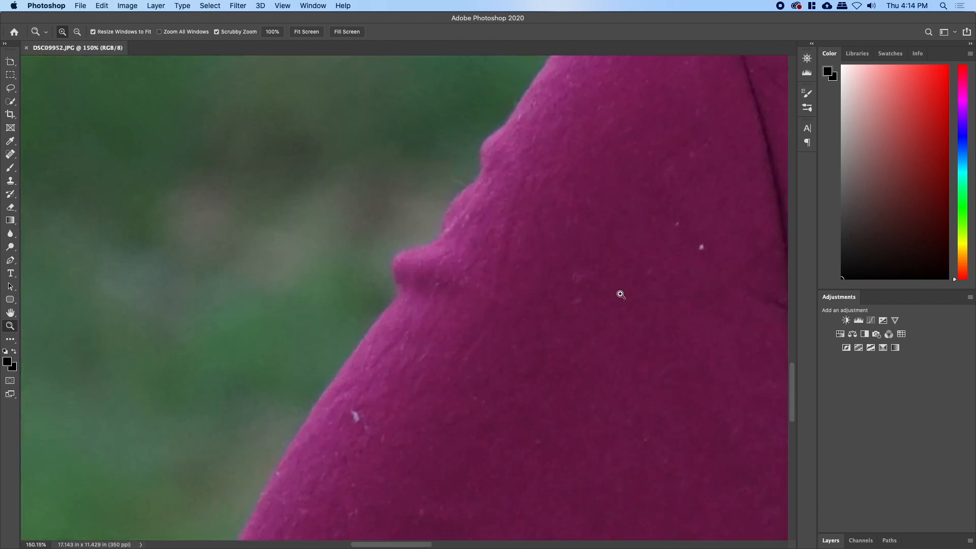
left_click_drag(584, 212, 418, 218)
left_click_drag(296, 223, 361, 225)
left_click_drag(556, 357, 127, 271)
left_click_drag(525, 320, 325, 210)
left_click_drag(398, 308, 407, 308)
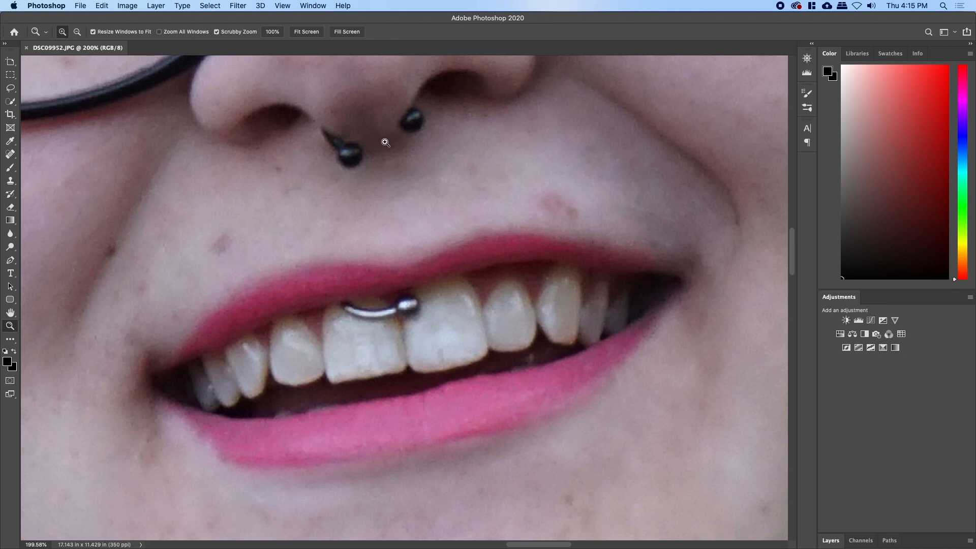
left_click_drag(385, 141, 363, 255)
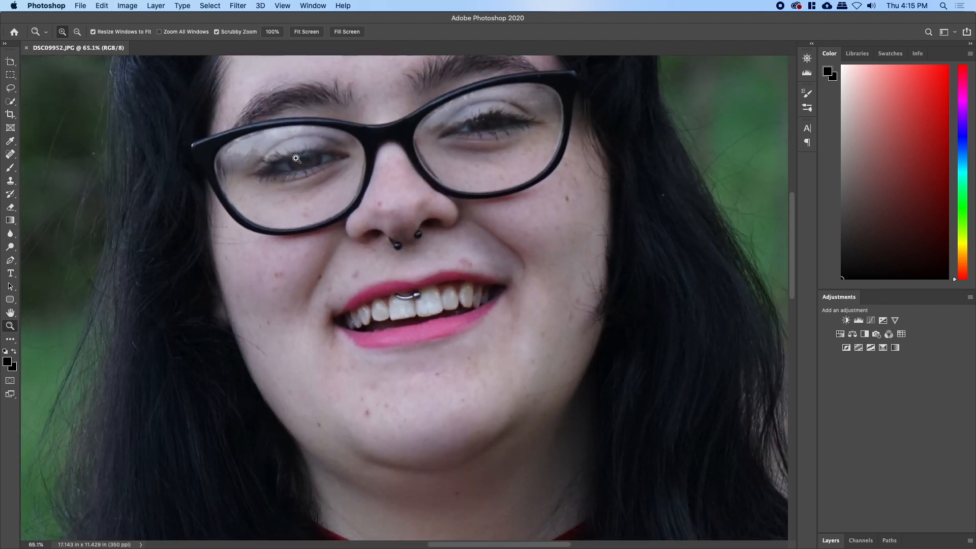
scroll(451, 133, "up", 5)
scroll(451, 133, "left", 3)
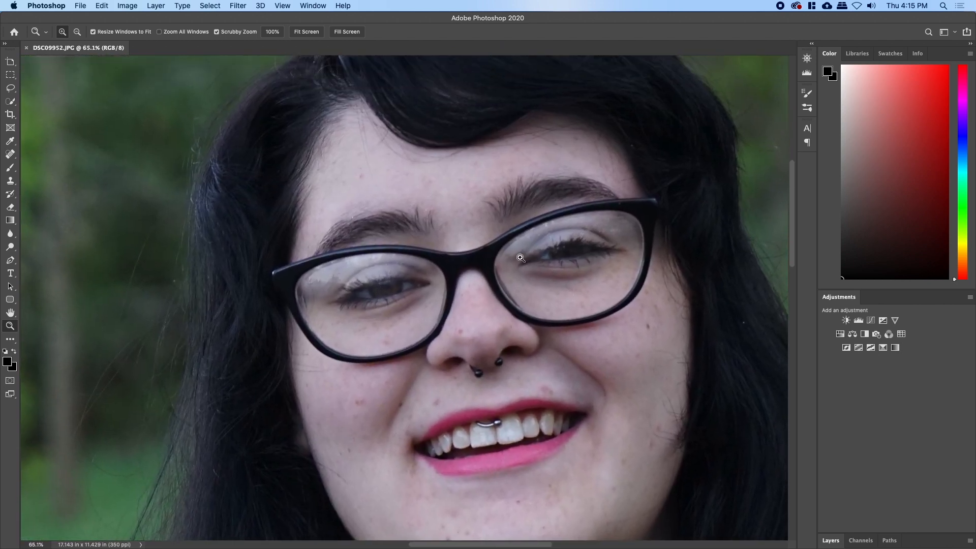
left_click_drag(472, 320, 406, 172)
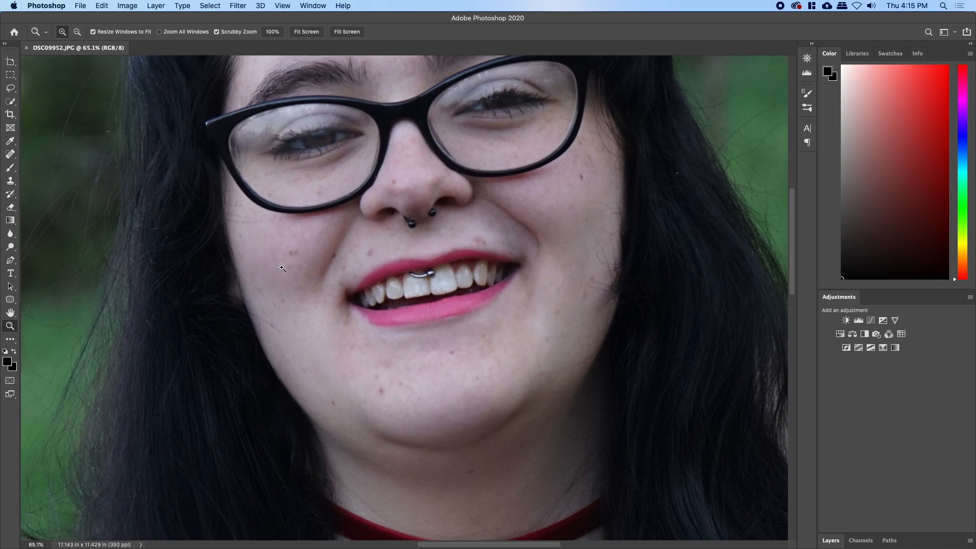
left_click_drag(598, 418, 325, 462)
left_click_drag(432, 228, 415, 191)
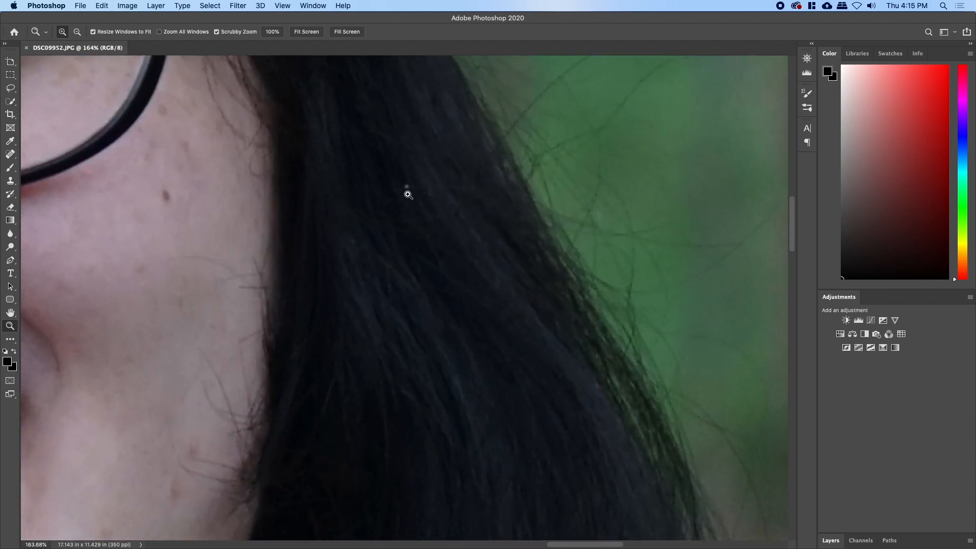
left_click_drag(471, 389, 624, 287)
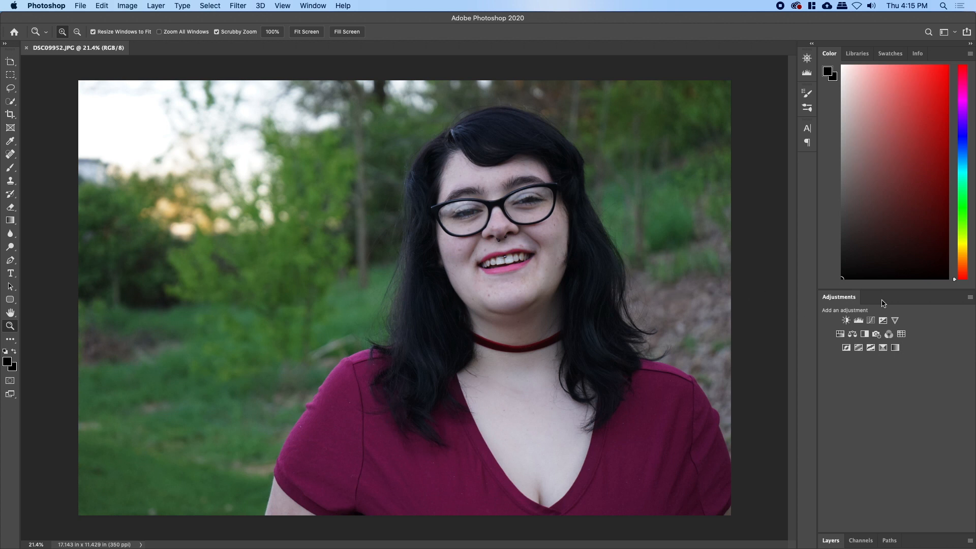
Expand the Layers panel and resize the Color and Adjustments panels to give the layer list more room.
left_click_drag(892, 290, 888, 140)
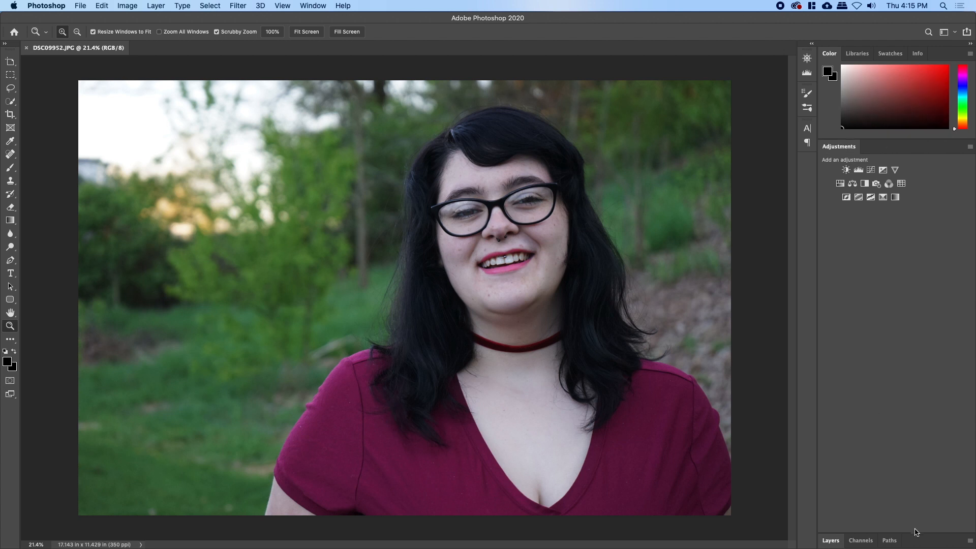
left_click(829, 542)
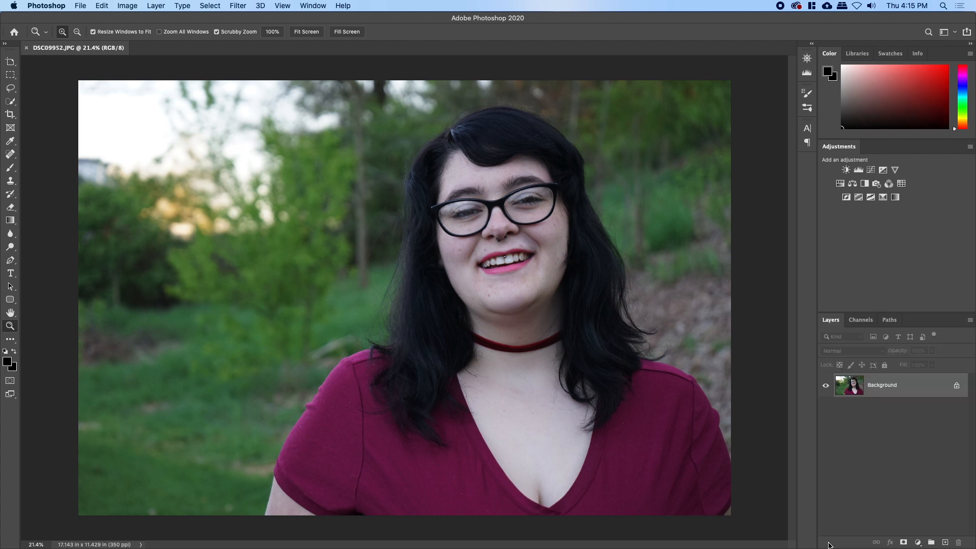
left_click_drag(908, 312, 905, 274)
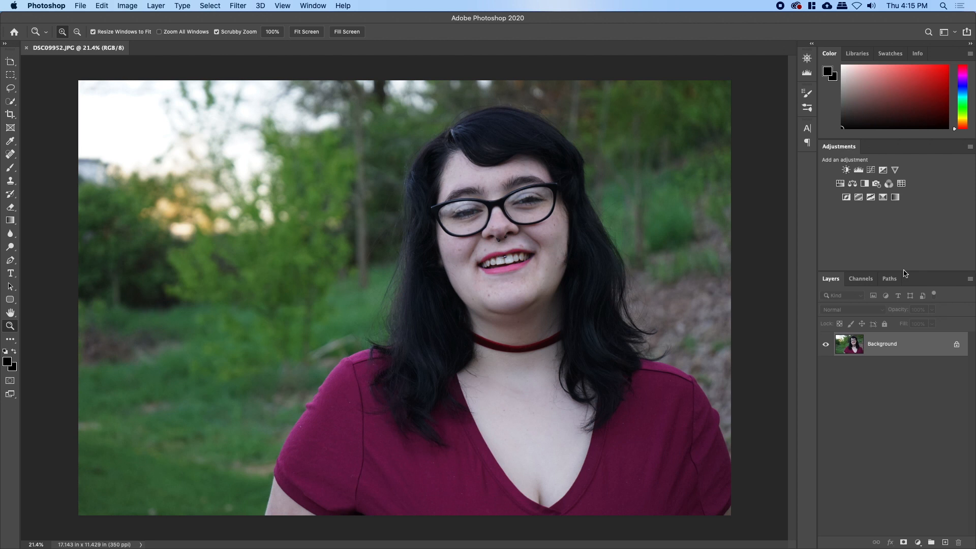
left_click_drag(880, 139, 880, 175)
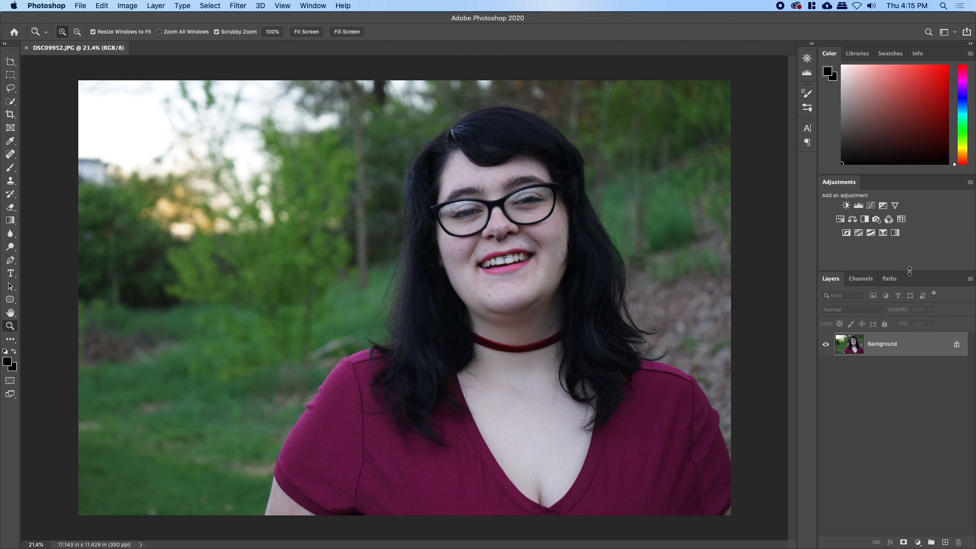
left_click_drag(909, 271, 905, 257)
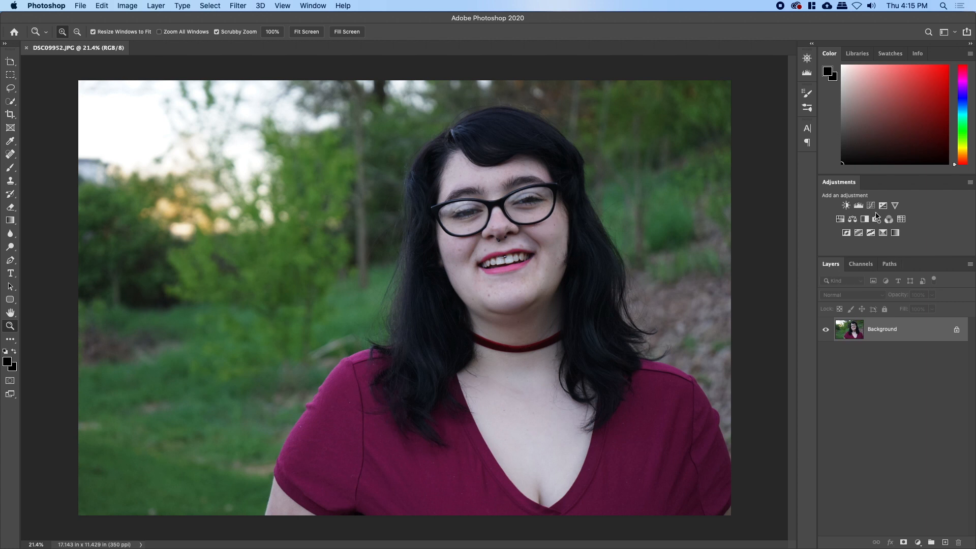
Unlock the Background layer and add a new layer named Touchup above it.
left_click(956, 329)
key("super+shift+n")
type("Touchup")
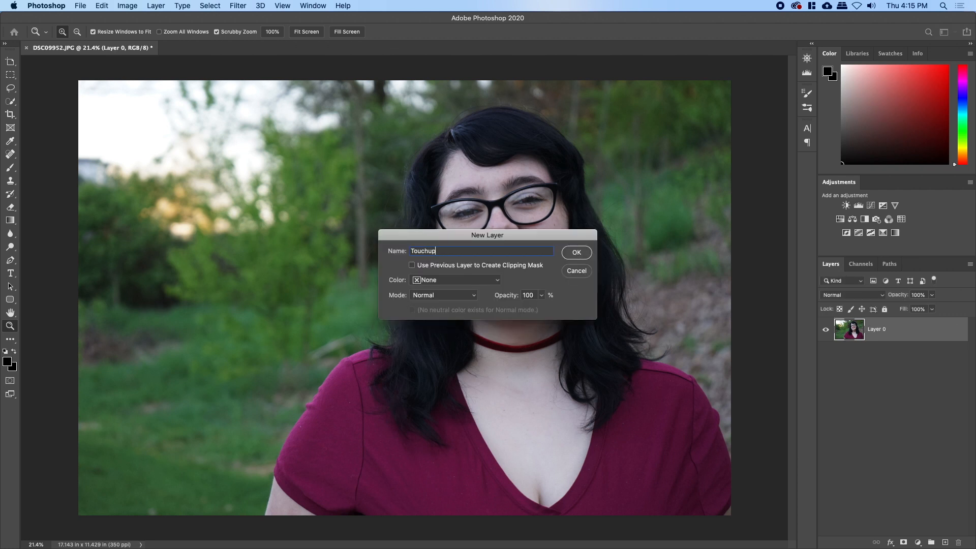
key("Return")
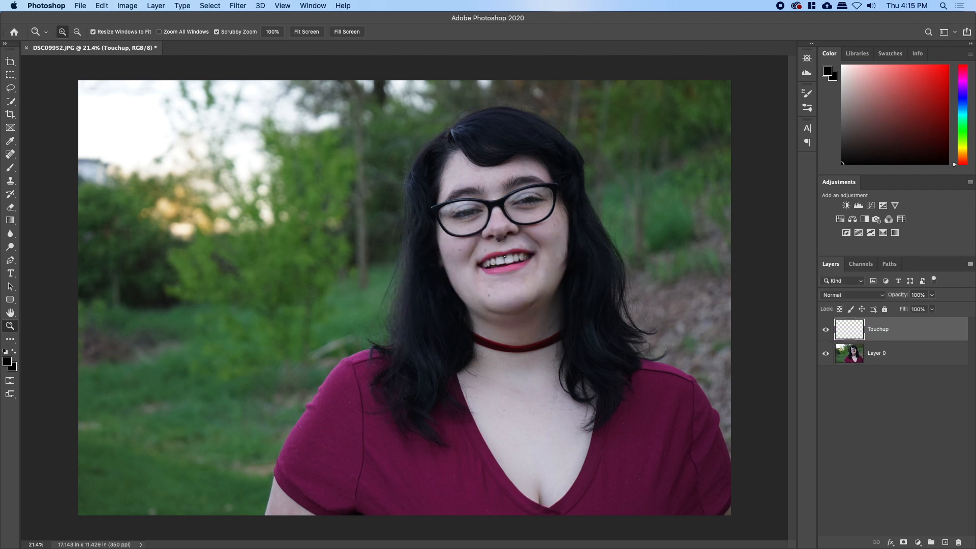
Remove the small blemishes across the forehead with the Spot Healing Brush, starting from a brush size of 80 px.
left_click_drag(468, 185, 493, 277)
key("space")
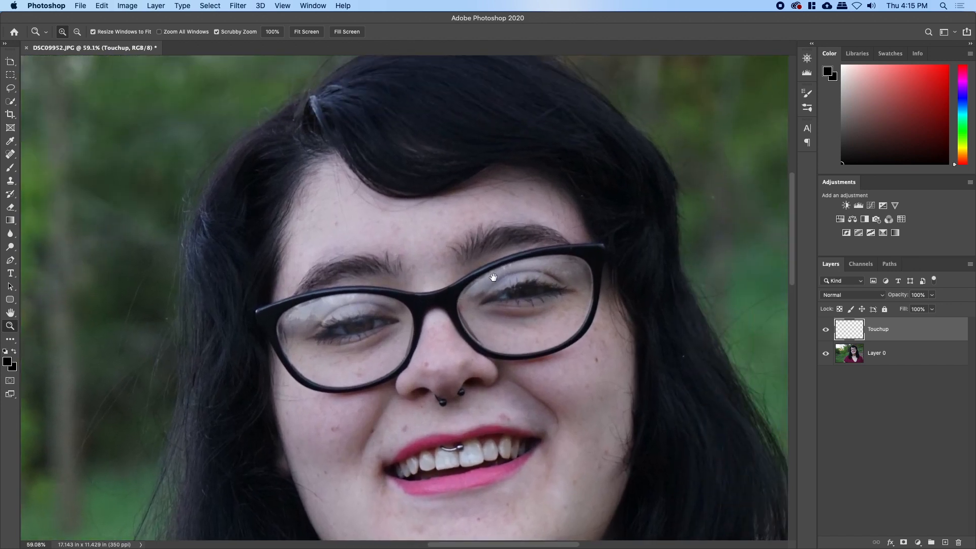
left_click_drag(349, 217, 363, 218)
key("j")
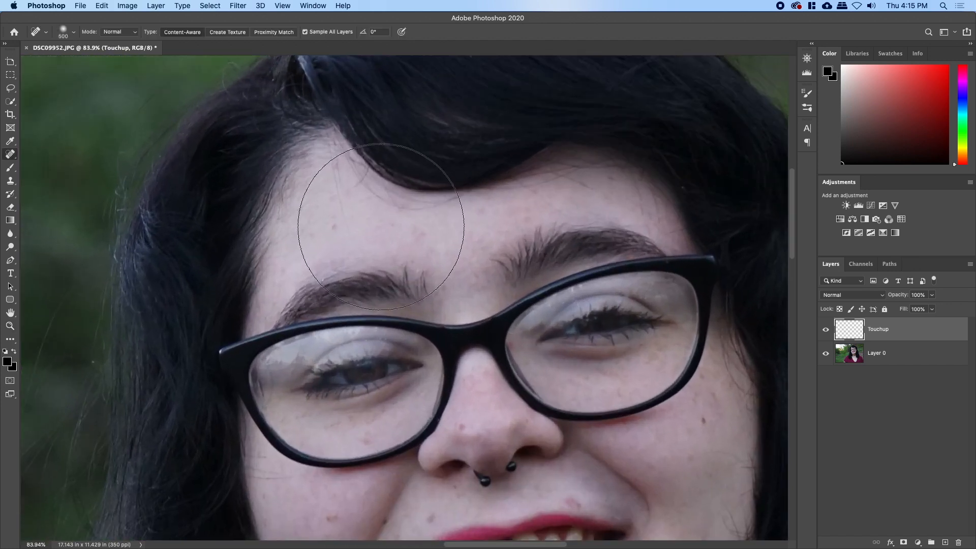
key("bracketleft")
key("bracketleft")
key("bracketleft")
key("bracketleft")
key("bracketleft")
key("bracketleft")
key("bracketleft")
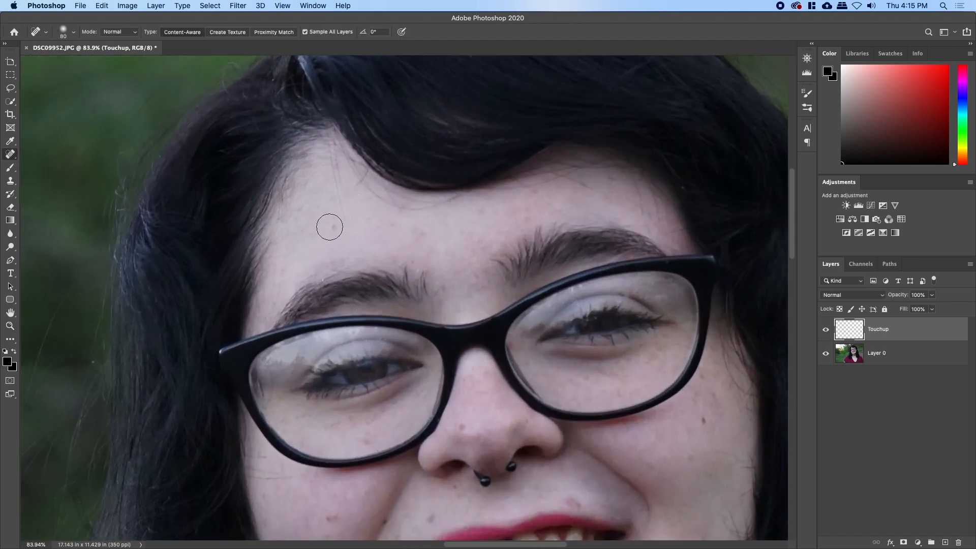
left_click(332, 227)
left_click(346, 230)
mouse_move(347, 221)
left_mouse_down()
mouse_move(331, 159)
mouse_move(342, 197)
mouse_move(376, 198)
mouse_move(374, 229)
mouse_move(422, 238)
left_mouse_up()
left_click(364, 218)
left_click(429, 246)
left_click(419, 240)
left_click(485, 210)
left_click(462, 231)
Heal the spot on the nose and the red blemish above the upper lip with the Spot Healing Brush.
left_click(463, 431)
scroll(544, 487, "down", 5)
scroll(544, 487, "right", 4)
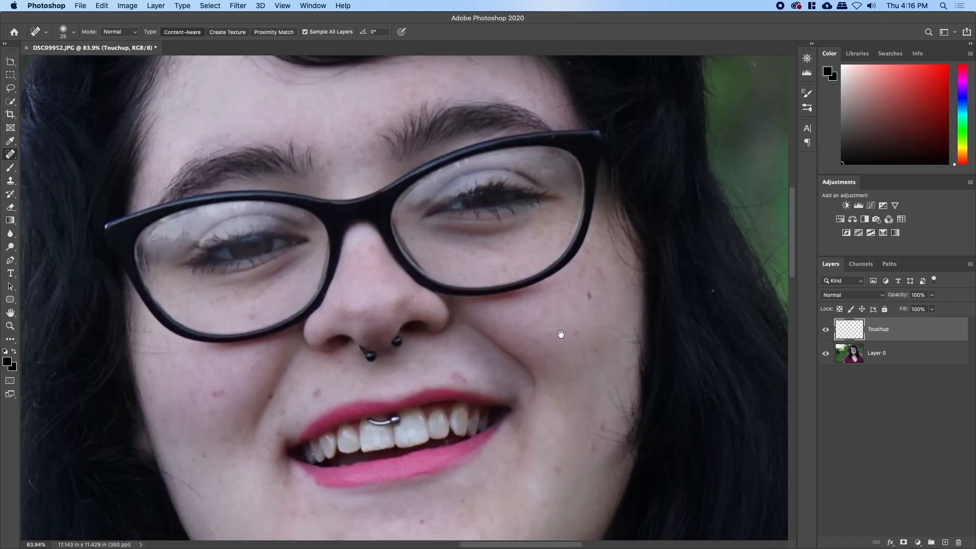
left_click(455, 371)
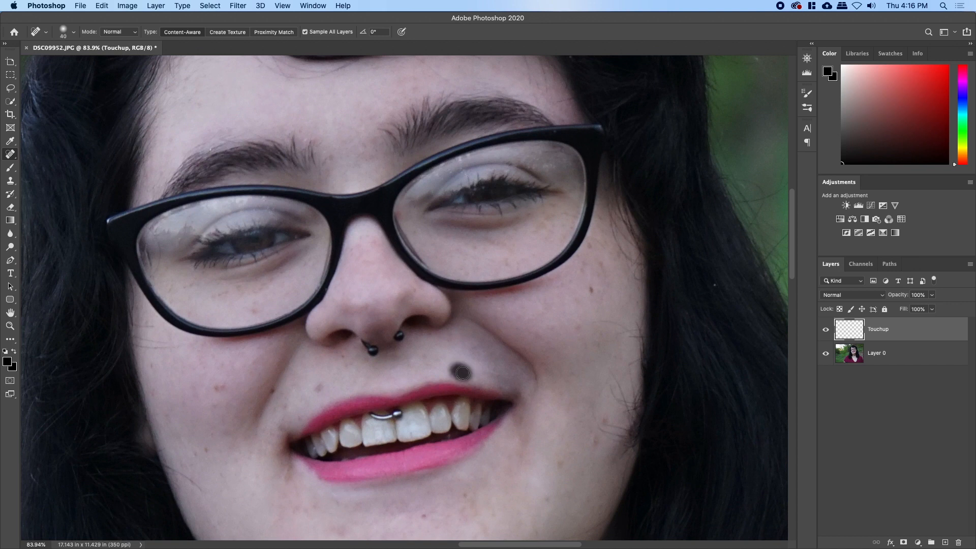
left_click(466, 377)
left_click(466, 374)
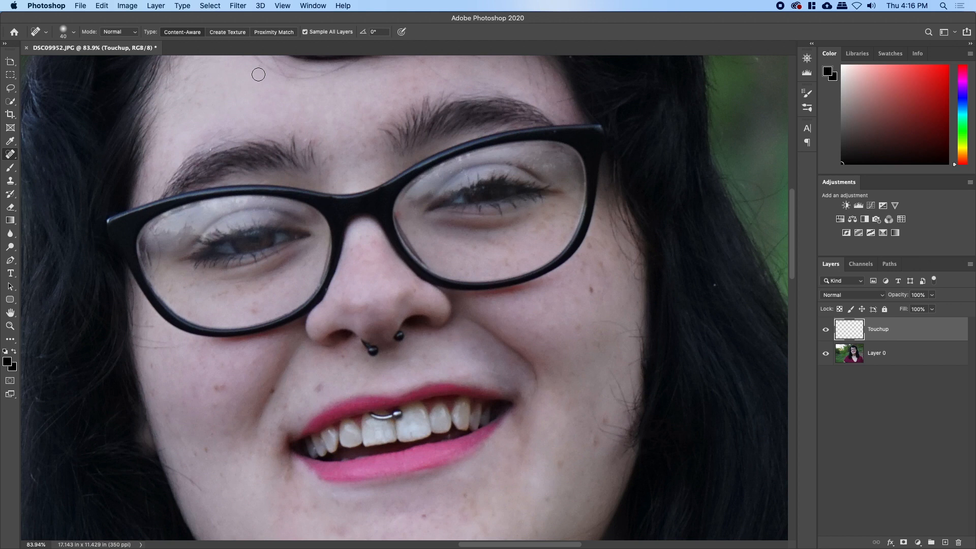
Check the Spot Healing Brush's size, hardness and spacing settings and its available blending modes.
right_click(189, 131)
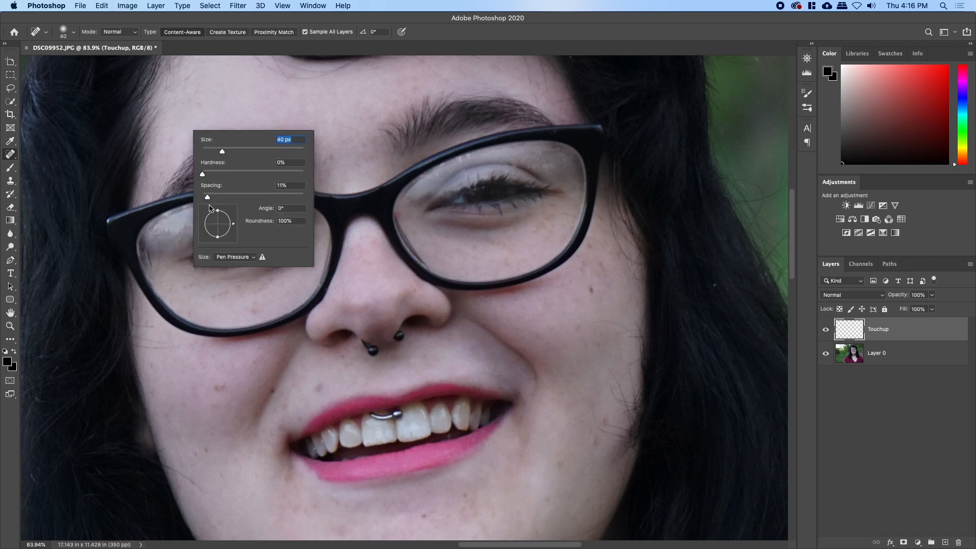
left_click(364, 43)
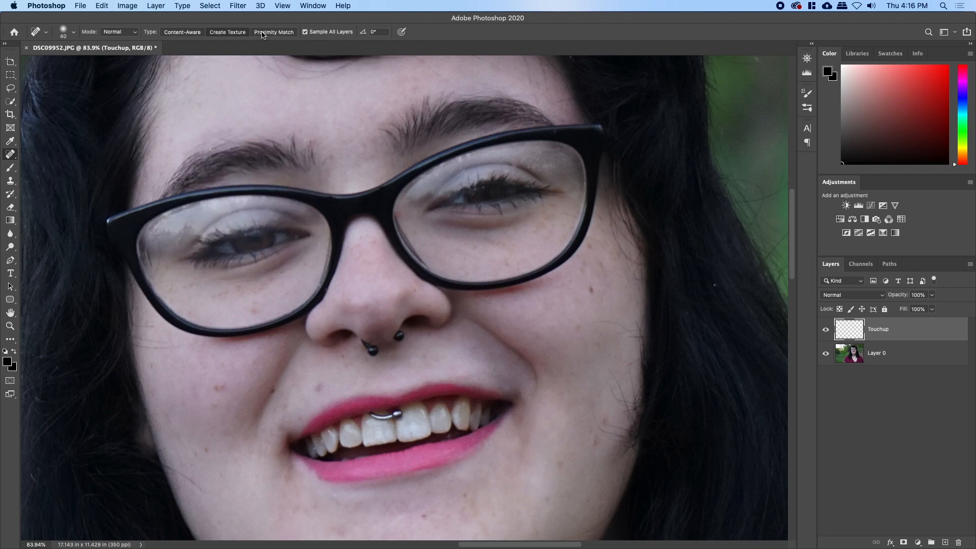
left_click(131, 32)
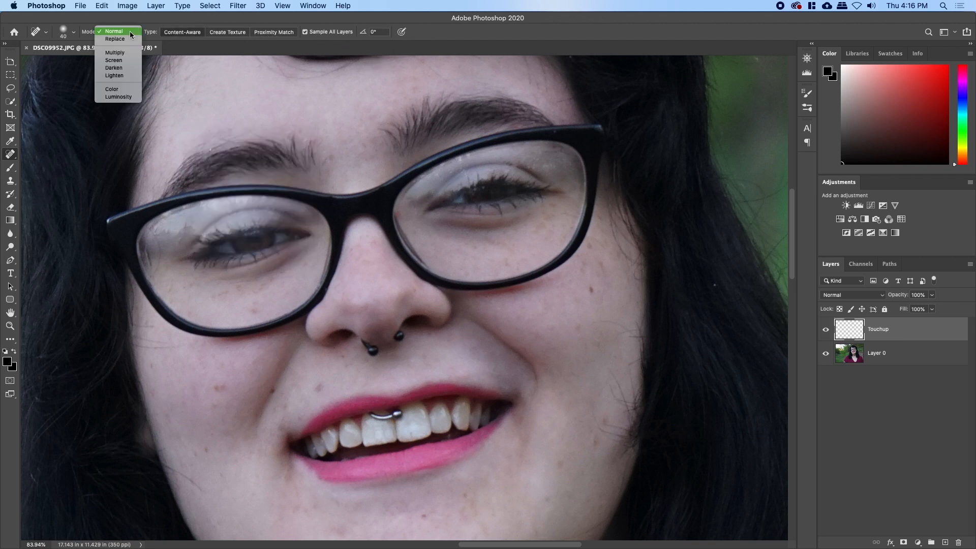
left_click(129, 31)
left_click(72, 33)
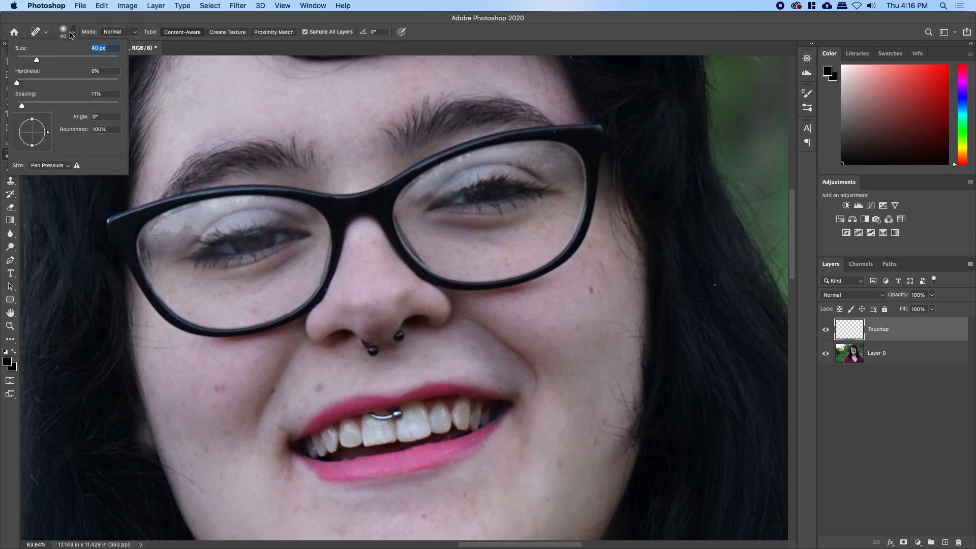
left_click(72, 34)
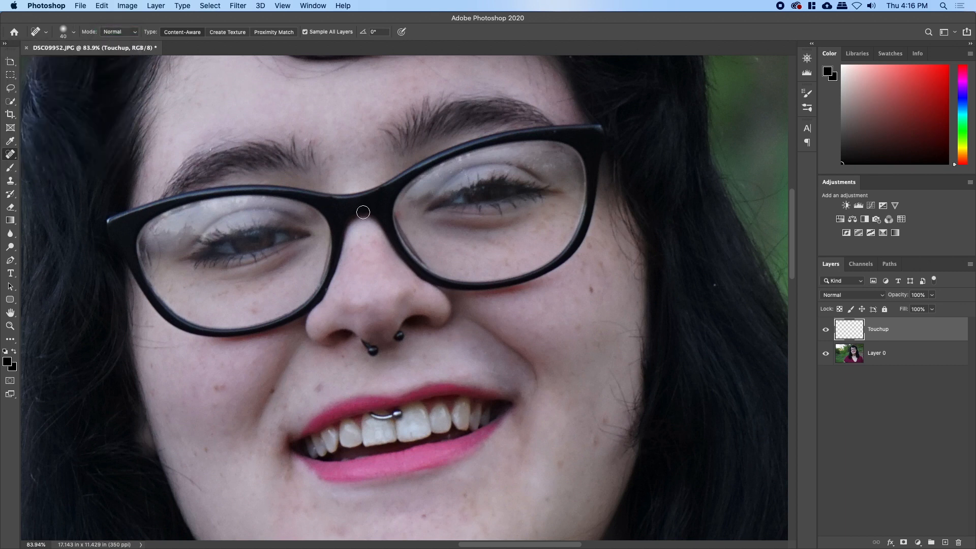
Smooth the healed area above the upper lip using the Spot Healing Brush and the Clone Stamp at 10% flow.
key("z")
left_click(493, 343)
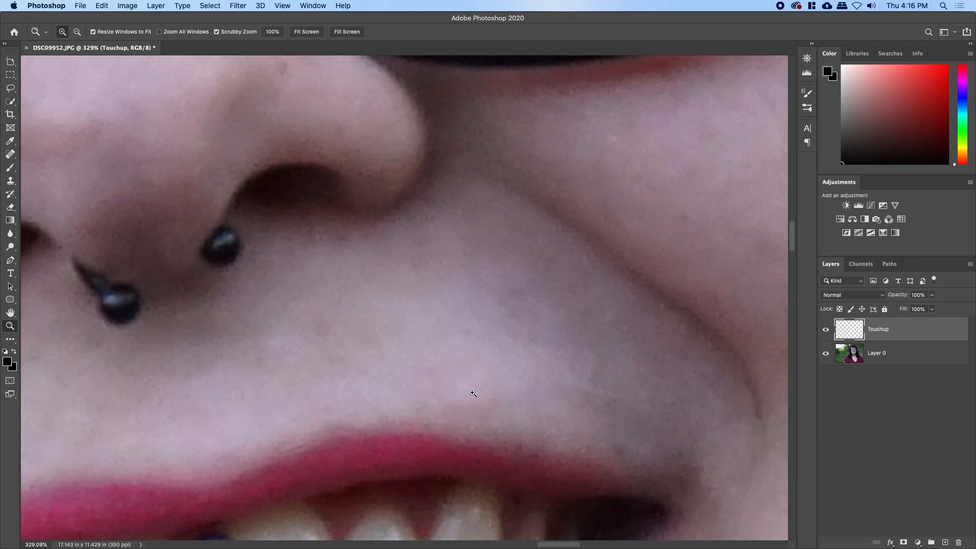
key("j")
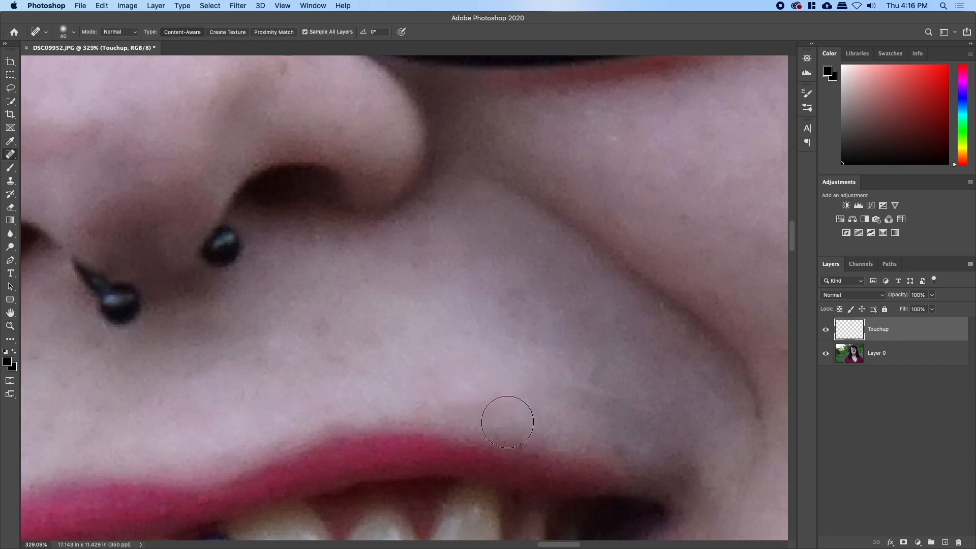
left_click(471, 400)
key("s")
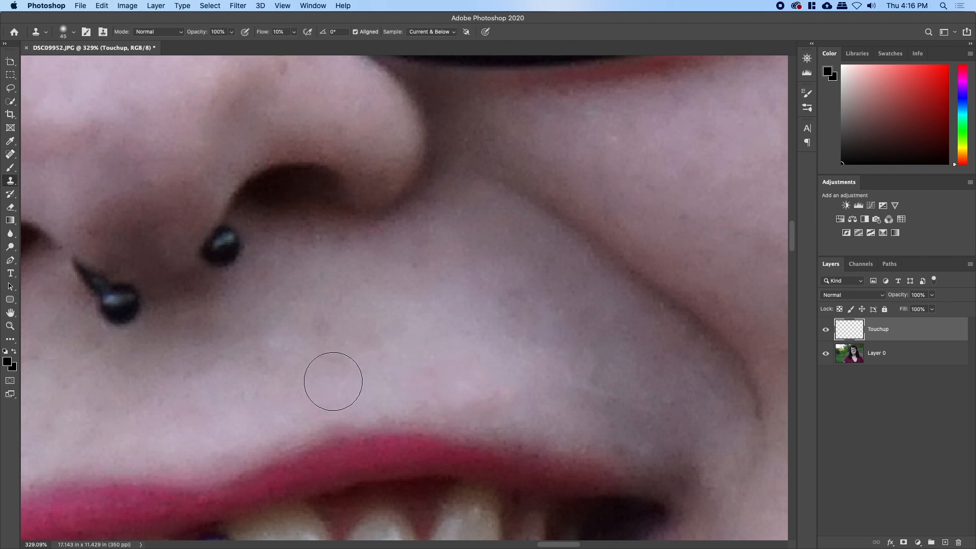
left_click(472, 410)
mouse_move(474, 395)
left_mouse_down()
mouse_move(493, 398)
mouse_move(452, 384)
mouse_move(400, 417)
mouse_move(378, 382)
mouse_move(432, 379)
mouse_move(437, 410)
mouse_move(427, 388)
mouse_move(434, 376)
mouse_move(444, 401)
left_mouse_up()
left_click(375, 378, "alt")
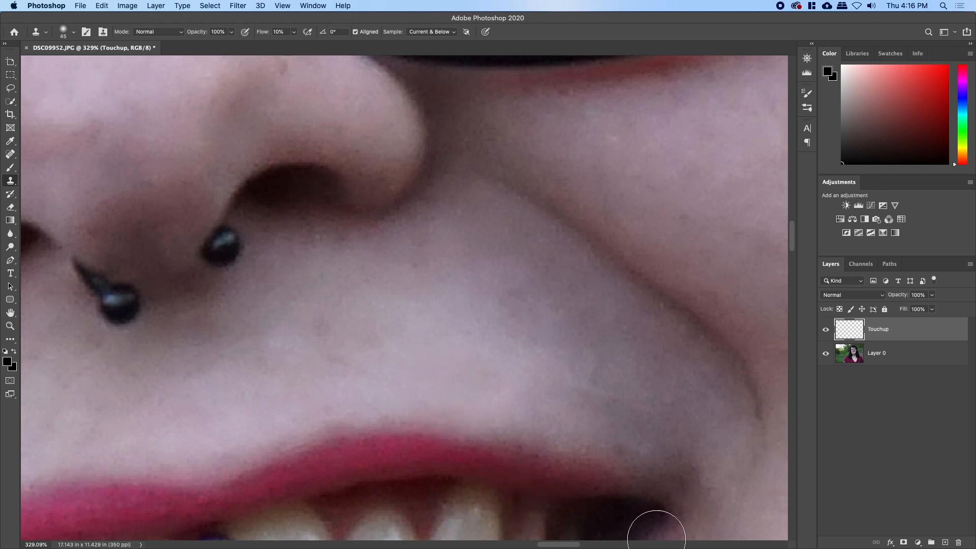
Heal the blemish above the lip near the left corner of the mouth with the Spot Healing Brush at 40 px.
key("z")
left_click_drag(495, 342, 473, 338)
key("j")
left_click_drag(315, 400, 395, 342)
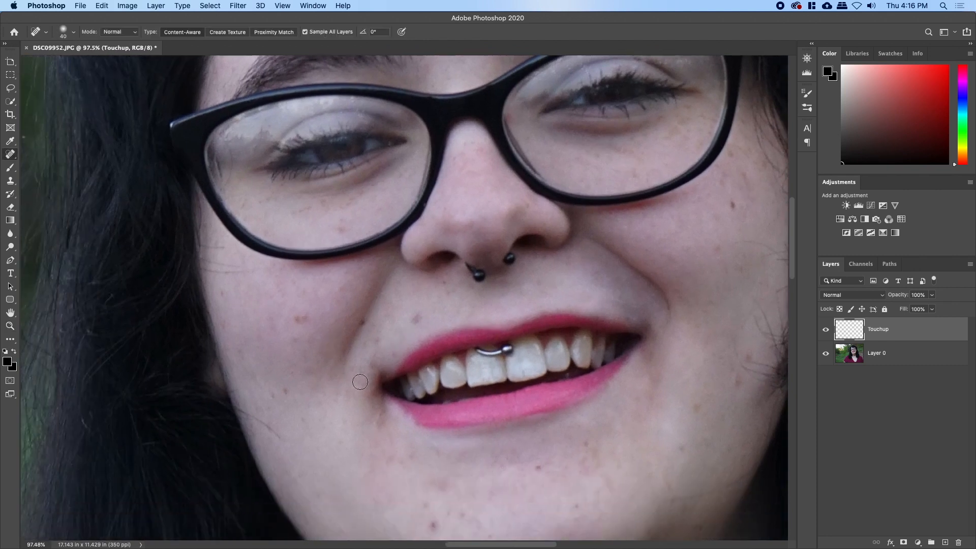
left_click(413, 322)
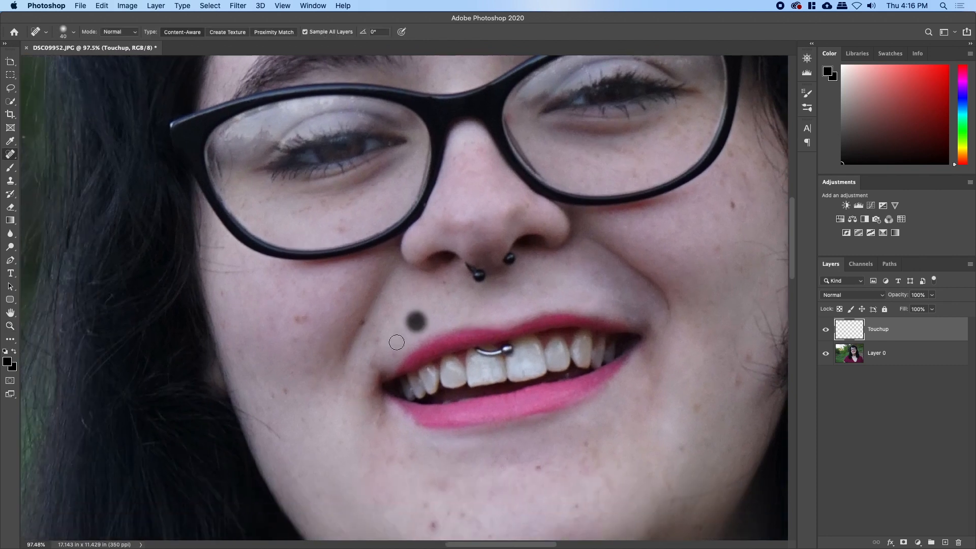
left_click(414, 324)
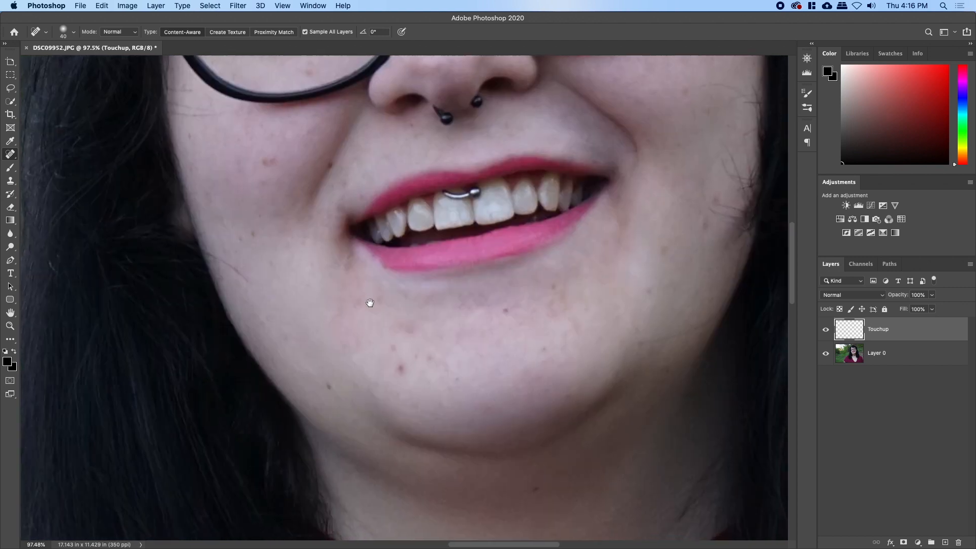
Remove the blemishes on the chin below the lower lip with the Spot Healing Brush.
left_click_drag(402, 460, 370, 302)
left_click(402, 372)
left_click(393, 347)
left_click(401, 324)
left_click(403, 366)
left_click(389, 347)
Heal the small spots on the right side of the chin and the right cheek, reducing the brush to 20 px.
left_click_drag(603, 326, 535, 395)
left_click(650, 266)
key("bracketleft")
left_click(648, 270)
mouse_move(647, 271)
left_mouse_down()
mouse_move(671, 277)
mouse_move(664, 285)
mouse_move(645, 276)
mouse_move(627, 239)
left_mouse_up()
scroll(610, 297, "up", 5)
scroll(609, 297, "right", 3)
left_click_drag(596, 330, 582, 355)
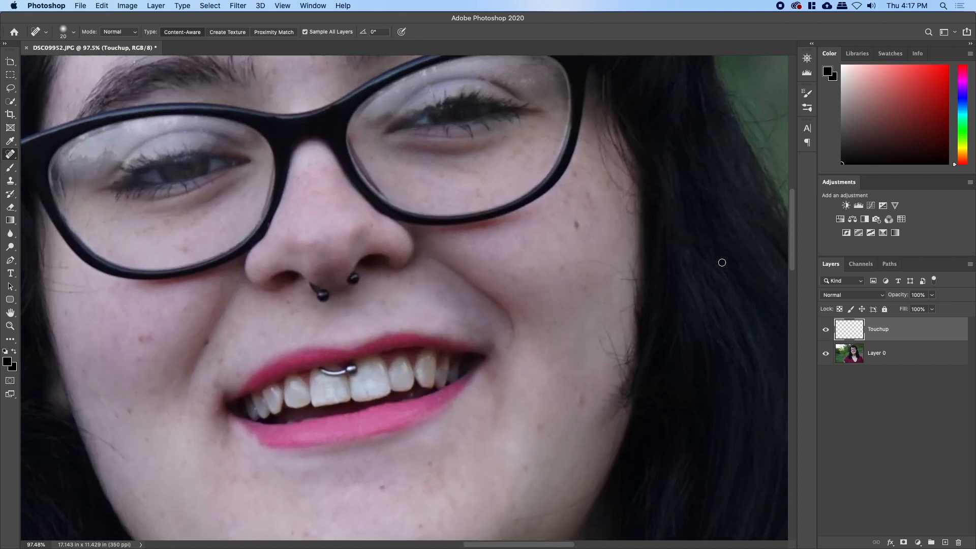
Heal the spot on the cheek beside the right lens and clone hair along the left eyebrow's upper edge with a 9 px Clone Stamp.
left_click_drag(589, 193, 587, 214)
left_click_drag(507, 219, 556, 393)
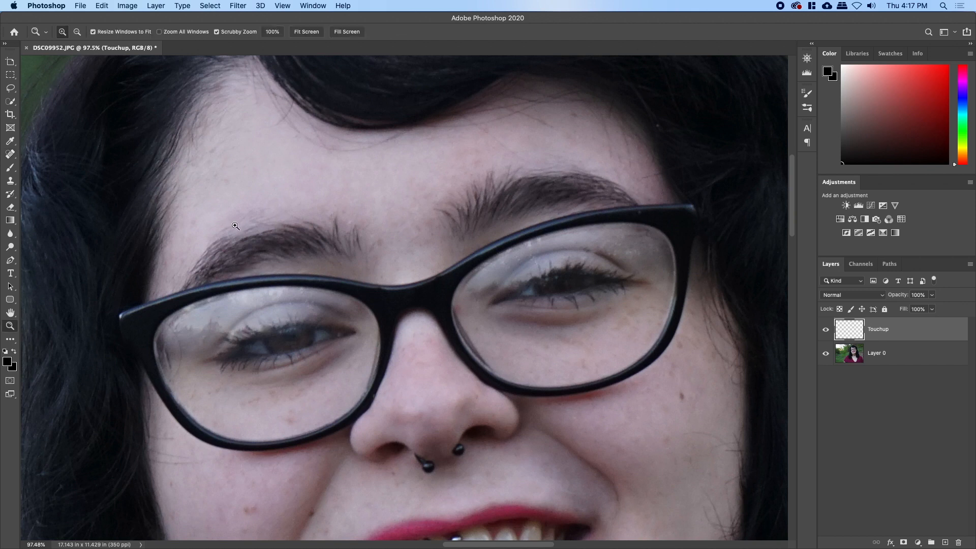
key("s")
scroll(236, 226, "up", 5)
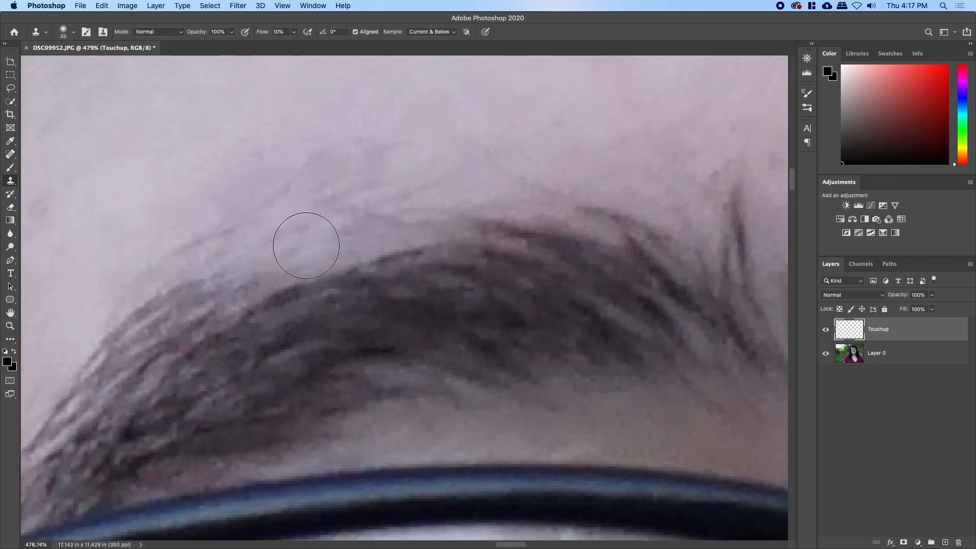
key("[")
key("[")
key("[")
key("[")
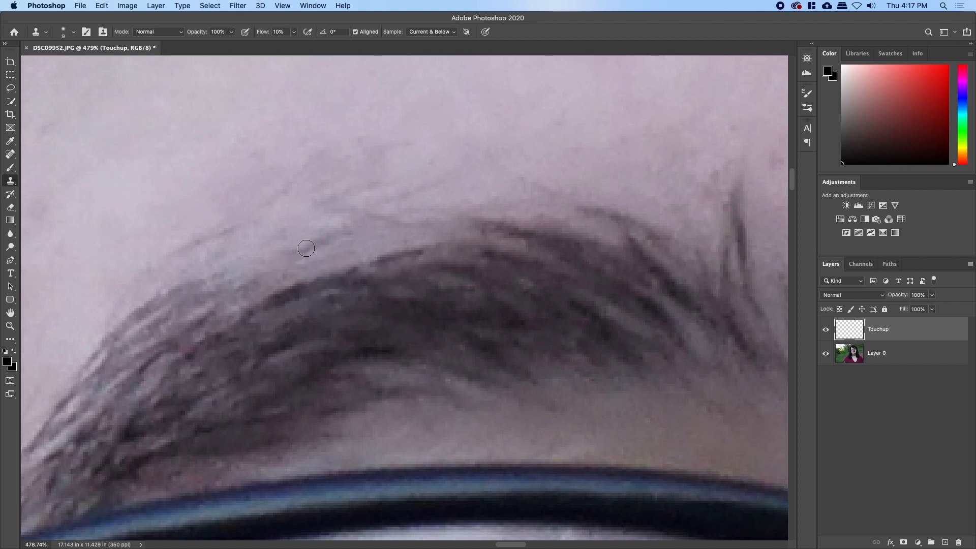
left_click(326, 241, "alt")
mouse_move(300, 251)
left_mouse_down()
mouse_move(252, 280)
mouse_move(320, 246)
mouse_move(282, 259)
mouse_move(294, 257)
mouse_move(260, 283)
left_mouse_up()
Paint fine hairs along the left eyebrow's upper edge with a small soft Brush at 5% flow in a dark sampled colour.
key("b")
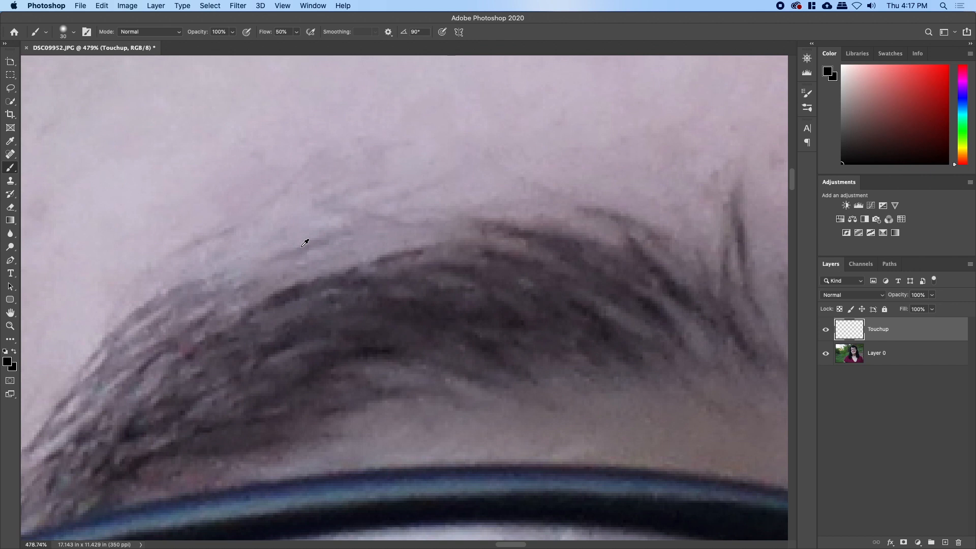
left_click(309, 247, "alt")
key("bracketleft")
key("bracketleft")
key("bracketleft")
key("bracketleft")
key("bracketleft")
key("bracketleft")
key("bracketleft")
left_click(860, 139)
key("bracketleft")
right_click(432, 250)
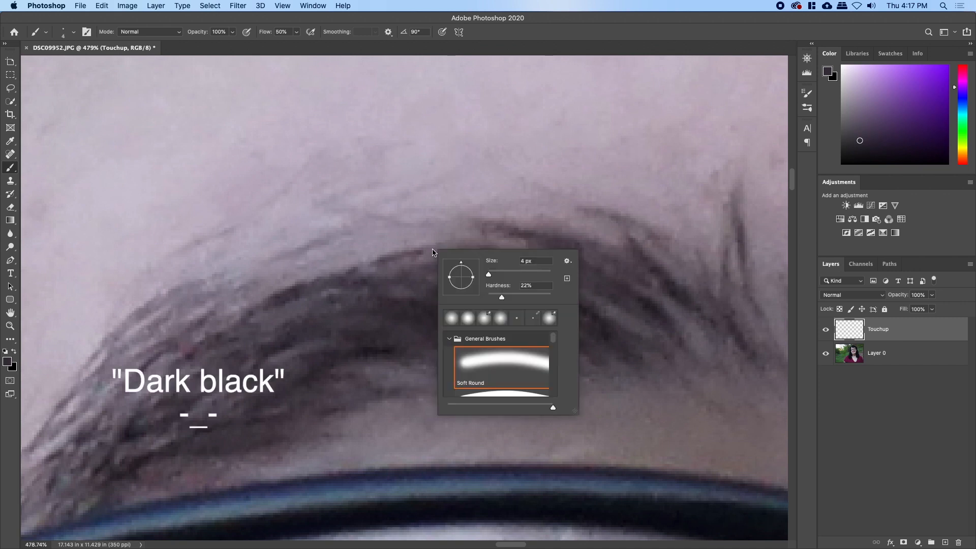
right_click(372, 216)
left_click(373, 217)
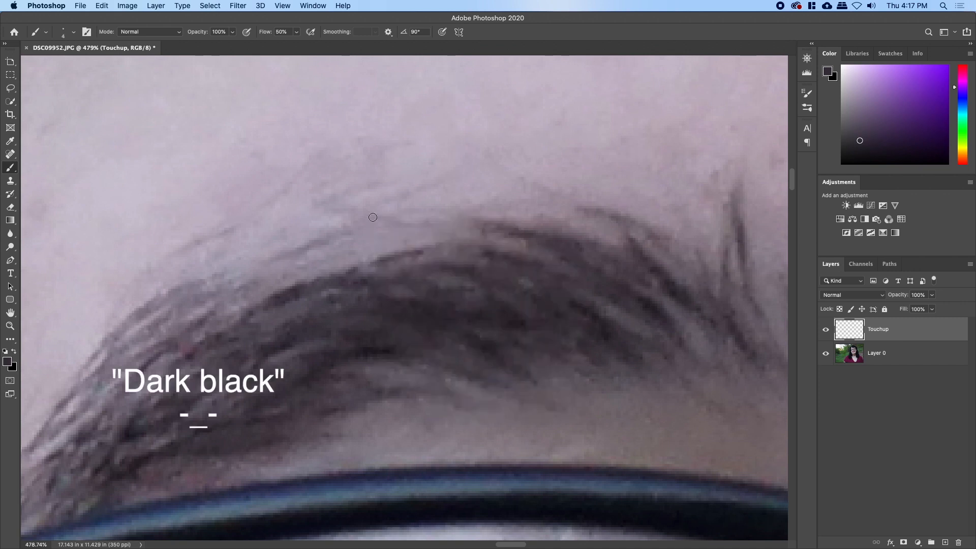
key("bracketleft")
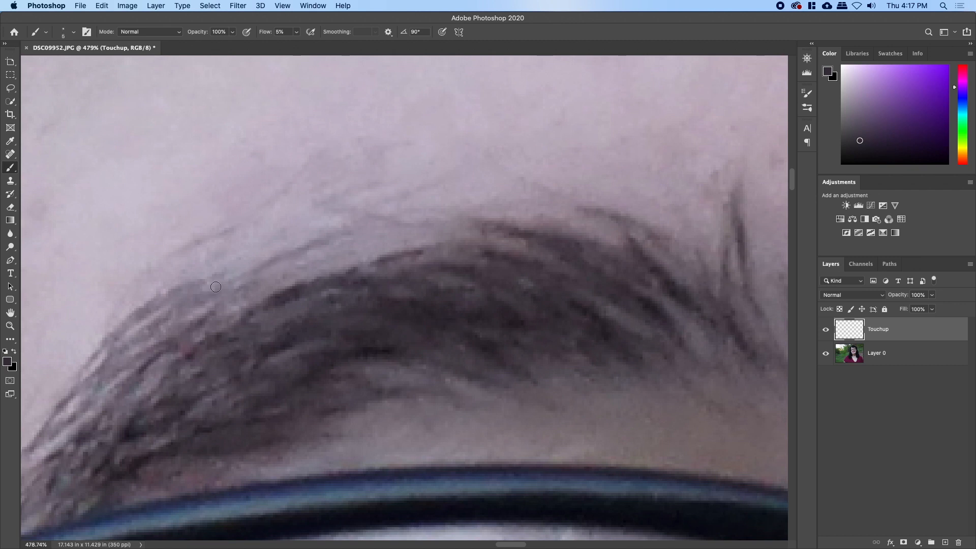
left_click_drag(236, 278, 305, 253)
Clone out the white glare specks above the right eye, along the upper inner edge of the lens, at 10% flow.
key("z")
left_click_drag(340, 281, 269, 297)
left_click_drag(422, 331, 379, 285)
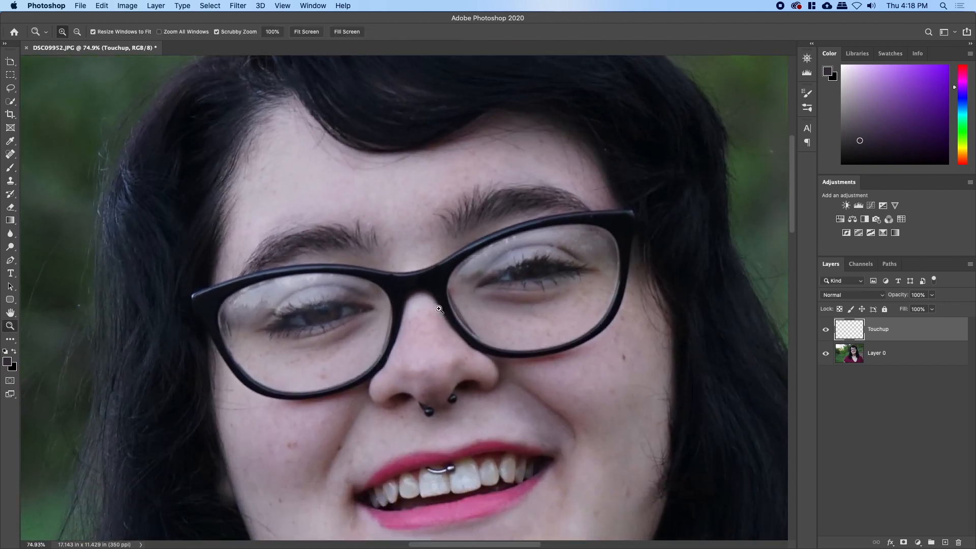
left_click_drag(519, 251, 519, 250)
key("j")
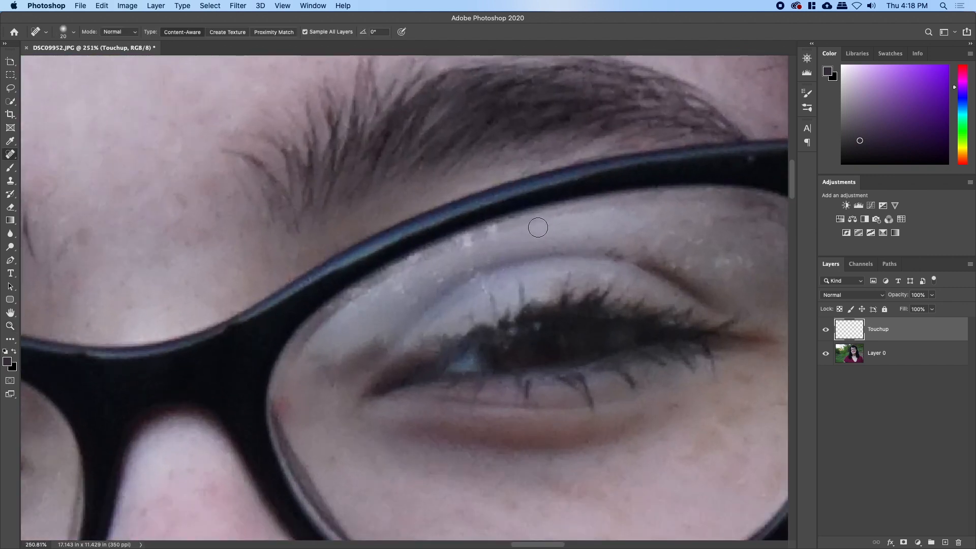
left_click(526, 220, "alt")
key("Return")
key("s")
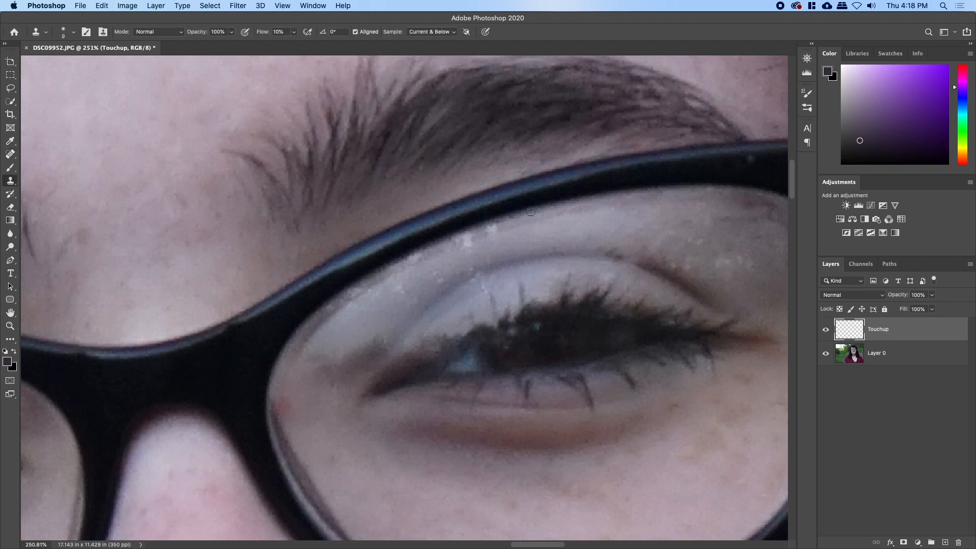
left_click(519, 224, "alt")
mouse_move(491, 232)
left_mouse_down()
mouse_move(447, 255)
mouse_move(478, 237)
mouse_move(463, 244)
left_mouse_up()
left_click_drag(406, 265, 412, 261)
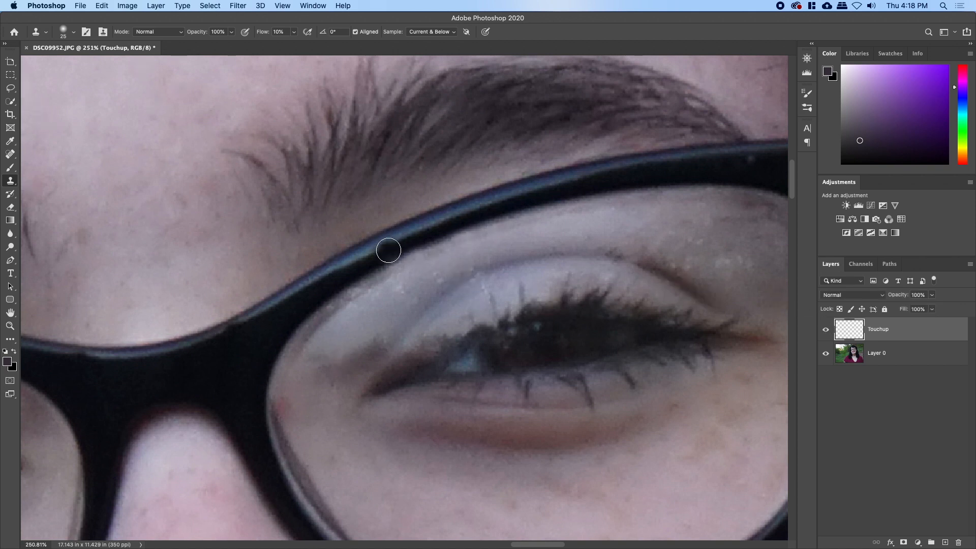
Try to clone over the remaining specks next to the frame above the right eye with a 25 px Clone Stamp.
left_click(391, 259, "alt")
left_click_drag(399, 256, 413, 249)
key("super+z")
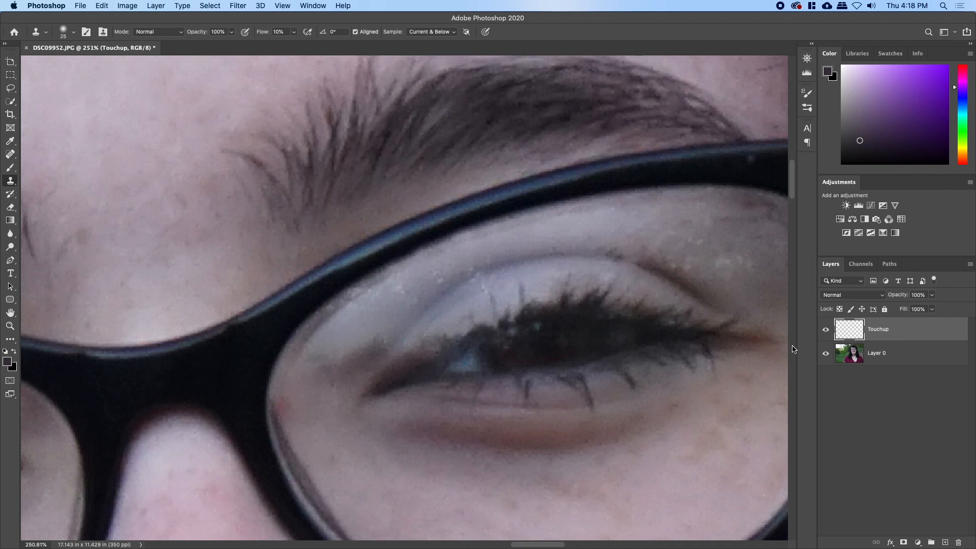
Remove the lint specks from the right side of the shirt with the Spot Healing Brush at 20 px.
key("z")
left_click_drag(527, 283, 492, 276)
left_click_drag(387, 305, 512, 183)
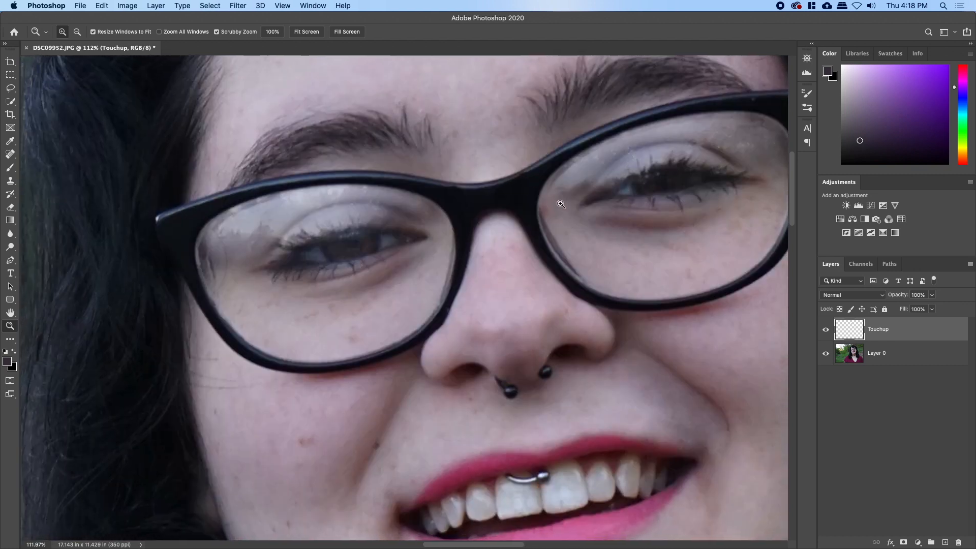
left_click_drag(560, 204, 537, 200)
left_click_drag(521, 308, 451, 202)
left_click_drag(589, 394, 525, 209)
left_click_drag(526, 369, 447, 179)
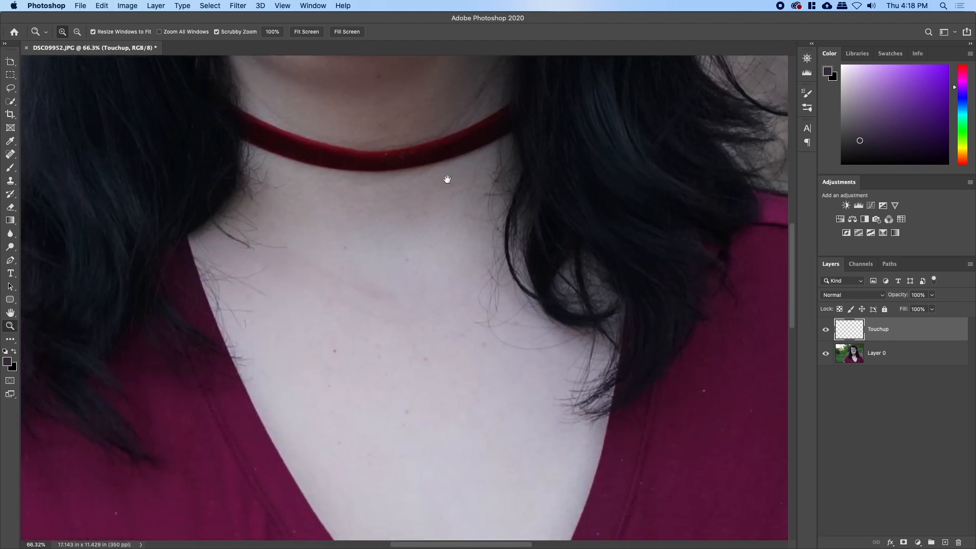
left_click_drag(587, 327, 433, 224)
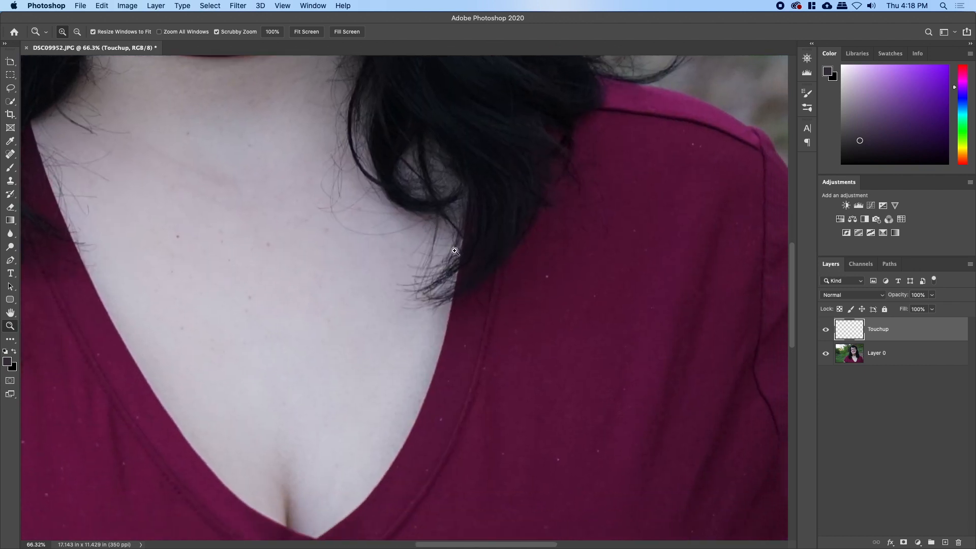
key("j")
left_click(452, 380, "alt")
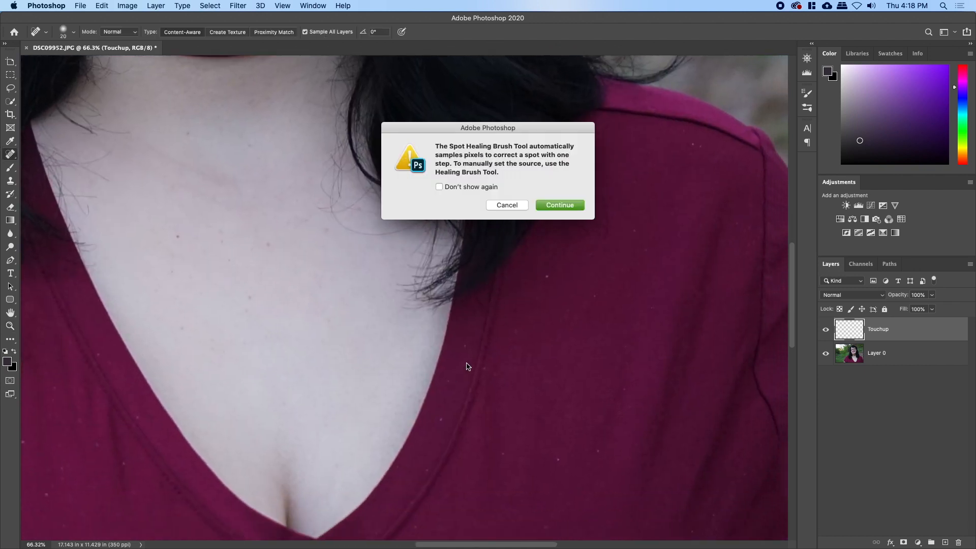
left_click(574, 206)
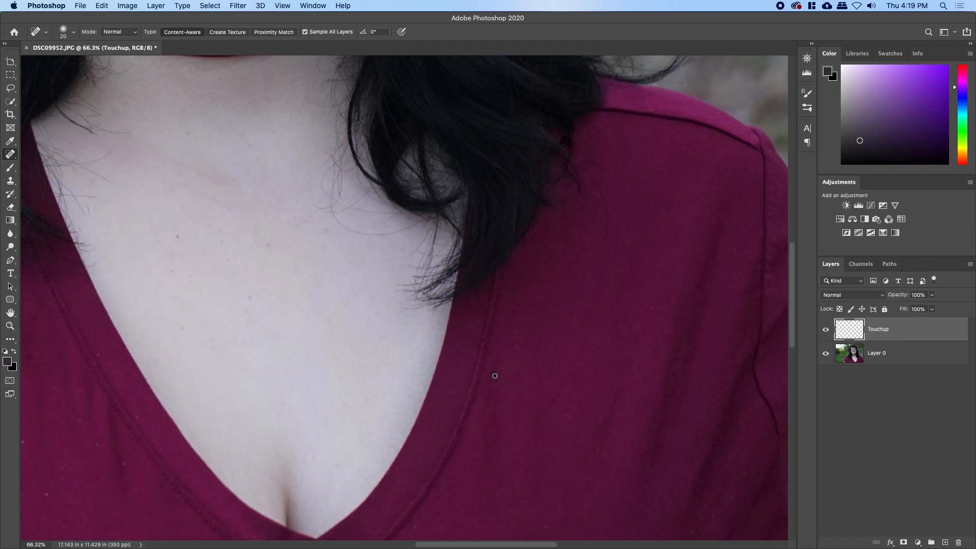
Heal the lint specks on the left front of the shirt below the hair.
scroll(487, 423, "down", 8)
scroll(486, 423, "left", 2)
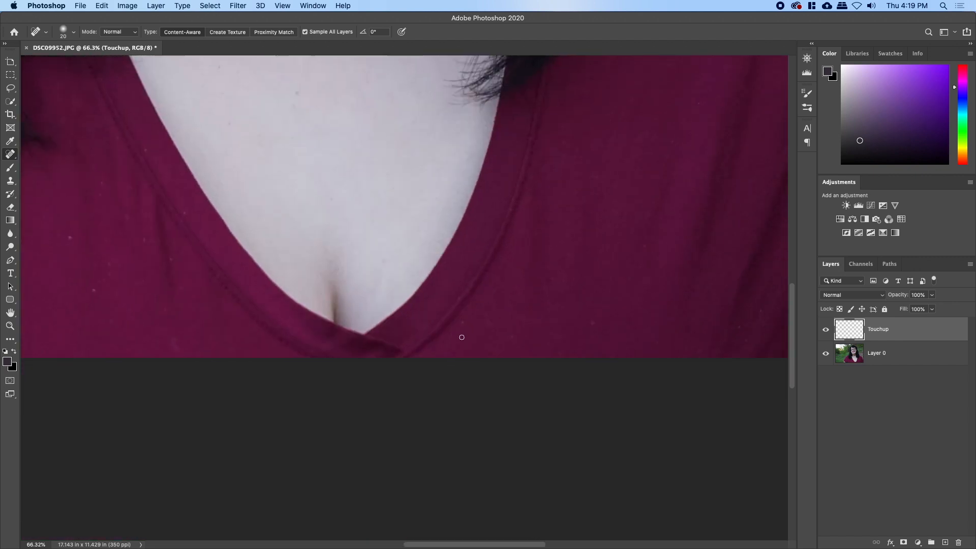
left_click_drag(183, 307, 481, 394)
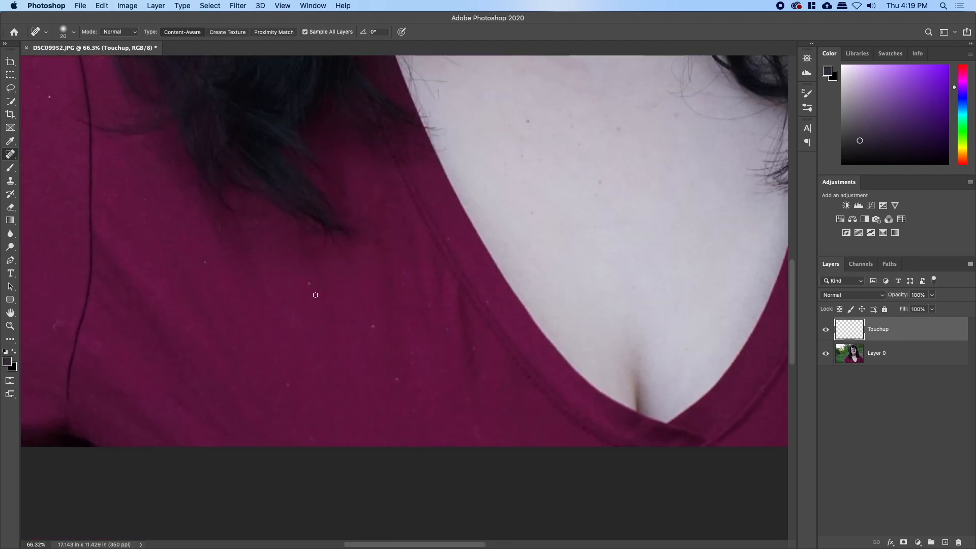
left_click(377, 329)
left_click_drag(219, 226, 227, 239)
Heal the lint and marks on the left sleeve and beside its shoulder seam.
left_click_drag(270, 333, 457, 396)
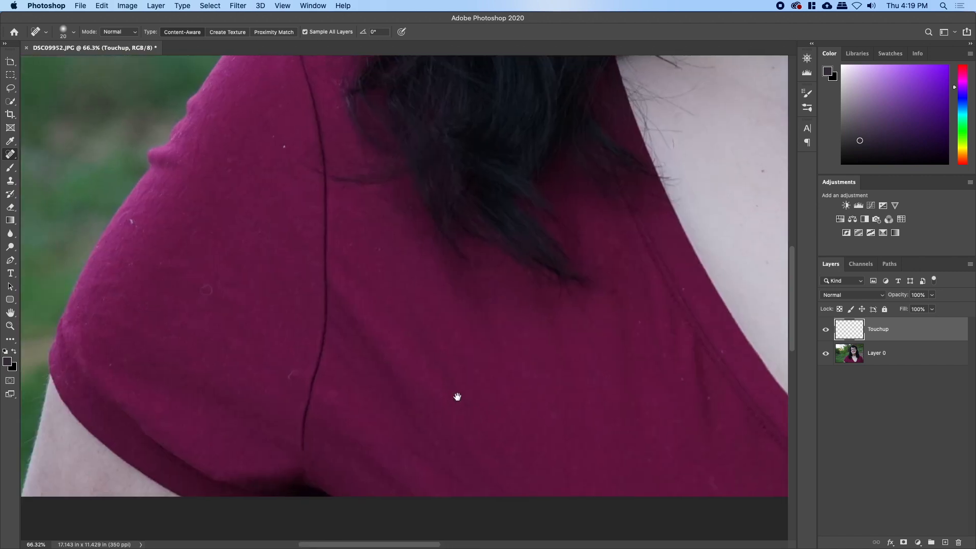
left_click_drag(293, 371, 286, 377)
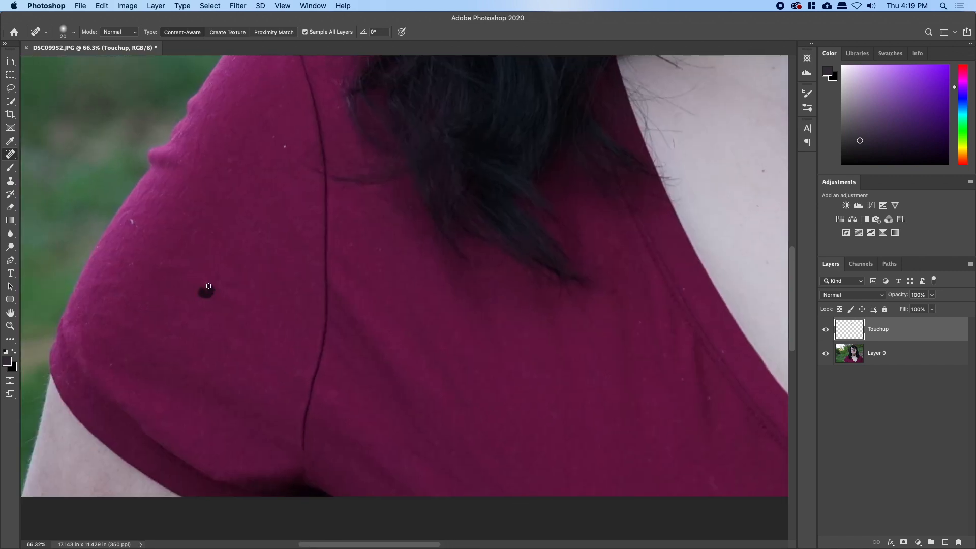
left_click_drag(196, 294, 195, 294)
left_click_drag(131, 219, 151, 229)
left_click_drag(235, 160, 234, 162)
left_click_drag(201, 395, 202, 413)
Heal the remaining specks on the shirt front along the left side of the neckline.
left_click_drag(532, 376, 337, 353)
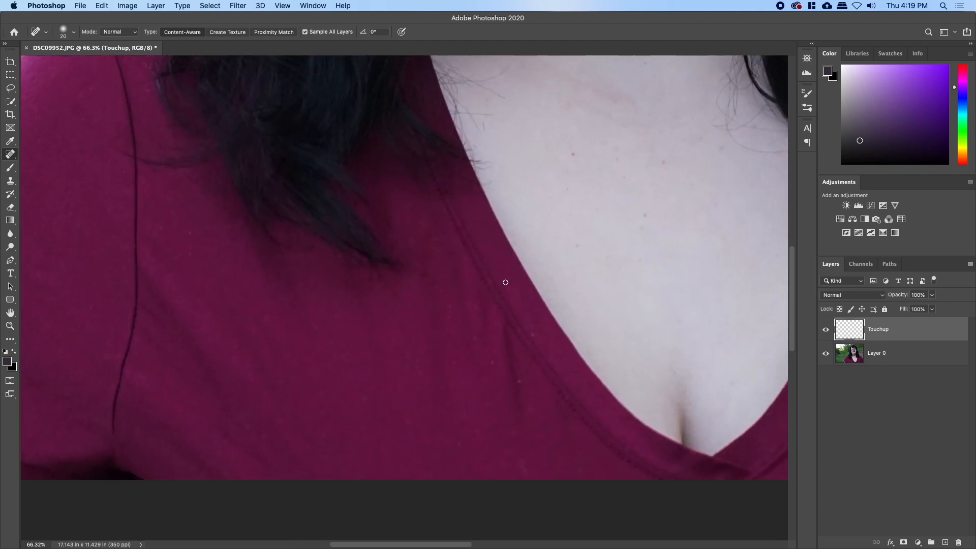
left_click(532, 338)
left_click_drag(527, 474, 524, 463)
left_click_drag(468, 413, 467, 425)
Remove the reddish diagonal crease on the upper chest below the choker with the Spot Healing Brush at 25 px.
left_click_drag(283, 273, 532, 462)
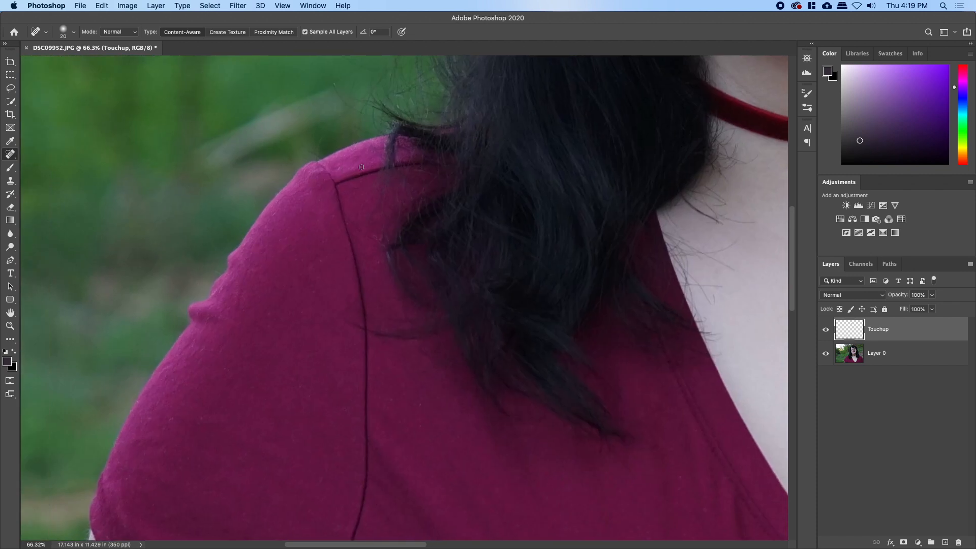
scroll(361, 167, "right", 10)
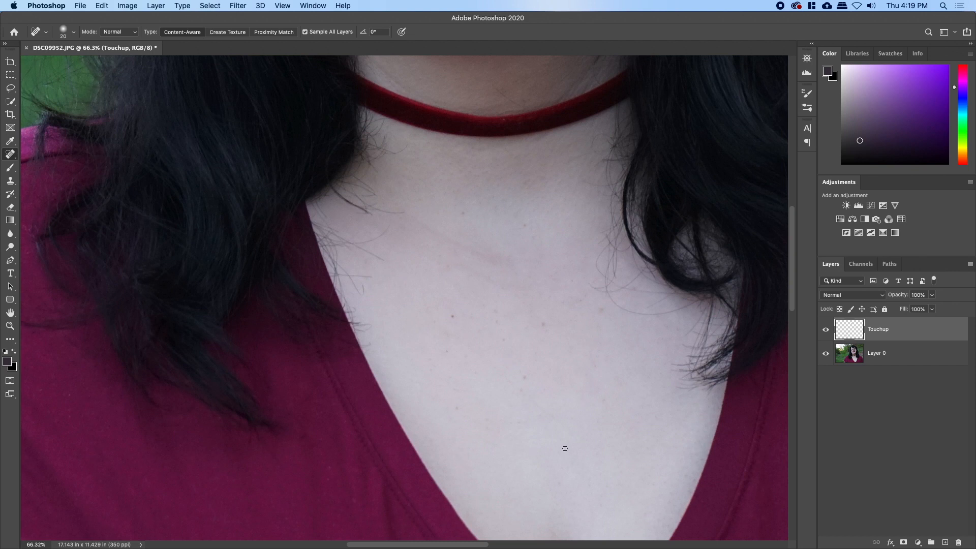
left_click_drag(492, 353, 359, 350)
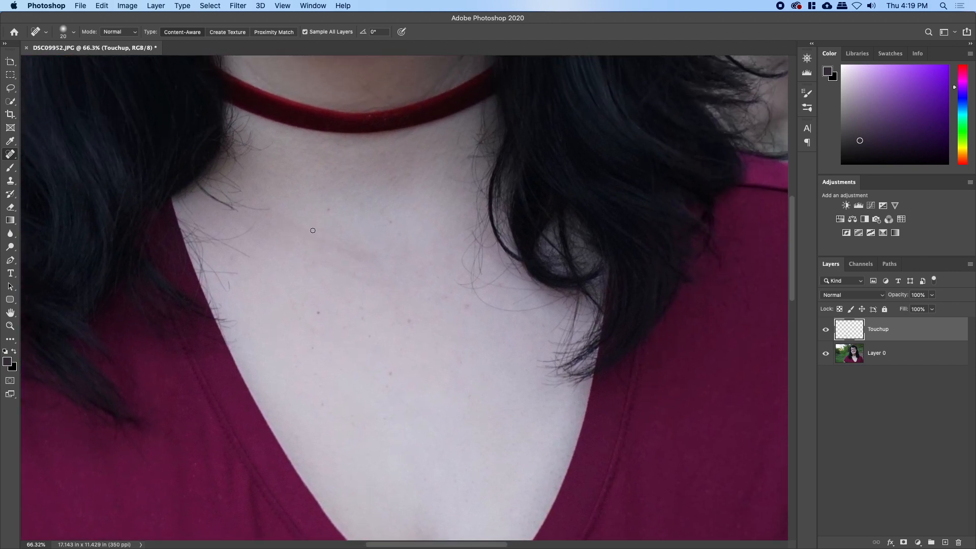
left_click_drag(279, 215, 377, 260)
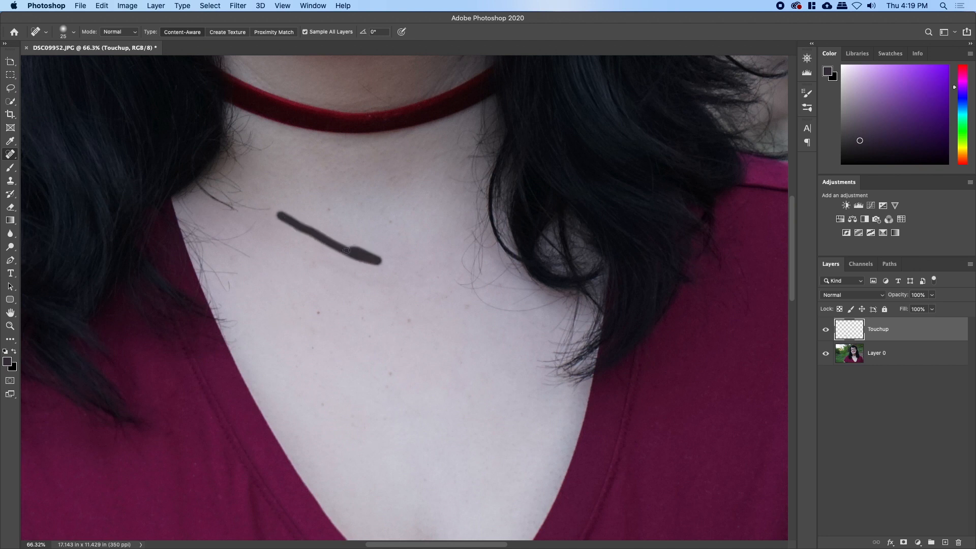
Compare the portrait before and after retouching by toggling the Touchup layer's visibility.
scroll(396, 308, "up", 3)
scroll(397, 308, "left", 3)
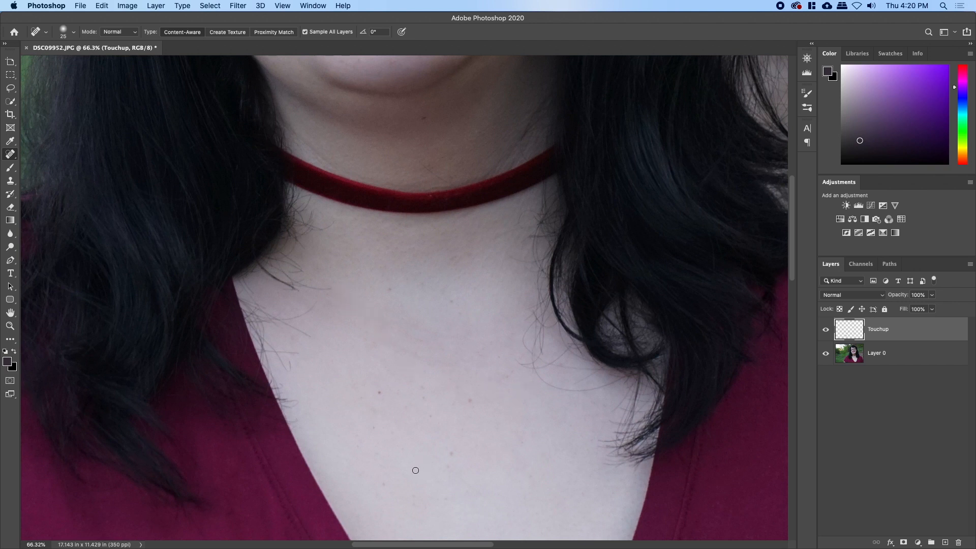
key("z")
left_click_drag(454, 340, 440, 337)
left_click_drag(403, 195, 408, 384)
left_click_drag(400, 300, 367, 302)
left_click(826, 331)
left_click(826, 330)
left_click(825, 330)
left_click(825, 331)
left_click(826, 330)
left_click(826, 330)
Heal the red blemish on the left cheek with the Spot Healing Brush.
left_click(497, 243)
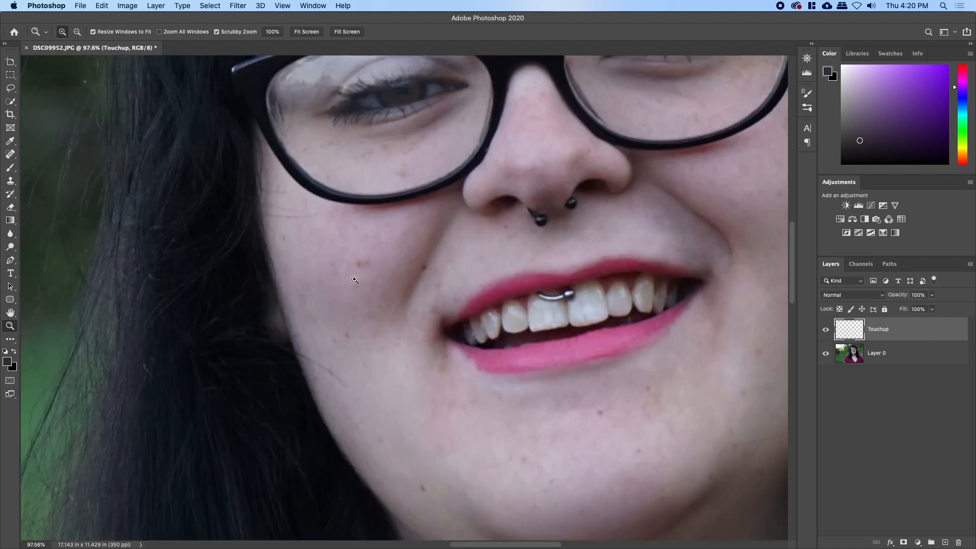
key("j")
left_click_drag(356, 263, 361, 264)
left_click_drag(539, 327, 441, 405)
Add a Curves adjustment layer above the Touchup layer and name it Eyes.
key("z")
left_click_drag(464, 321, 444, 316)
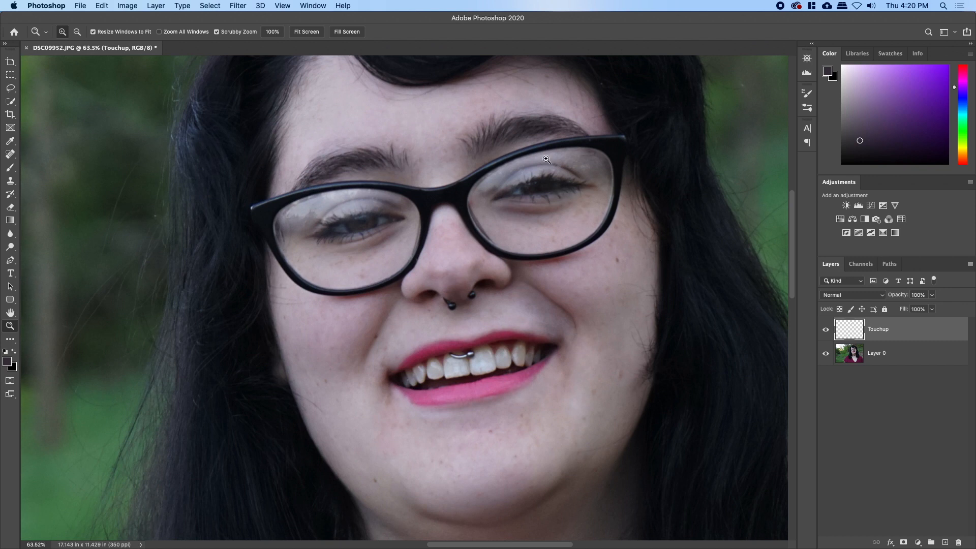
left_click_drag(546, 158, 548, 248)
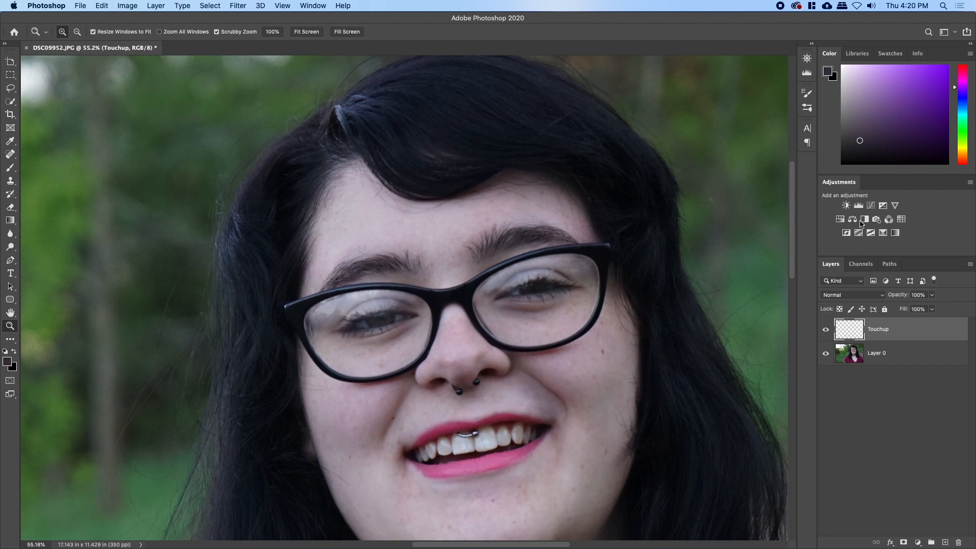
left_click(871, 206)
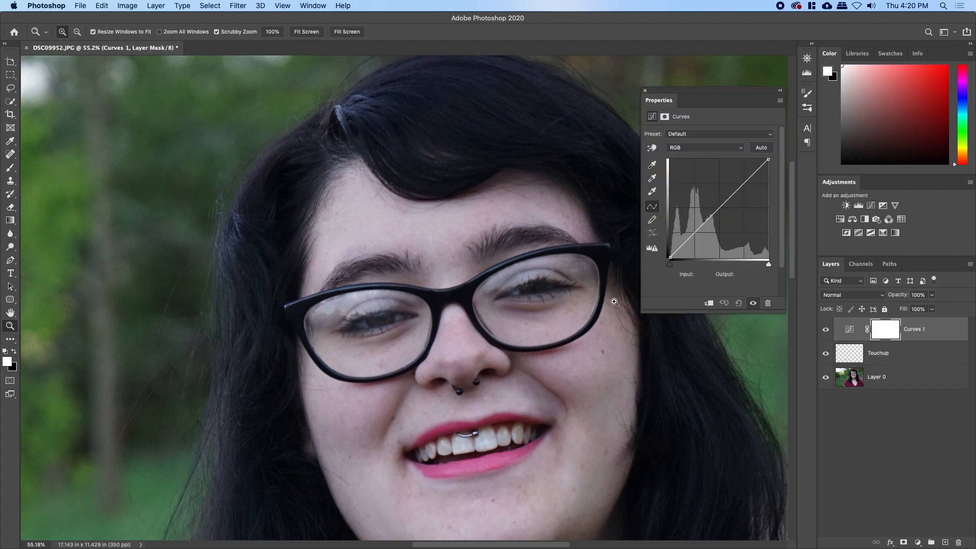
double_click(915, 328)
type("Eyes")
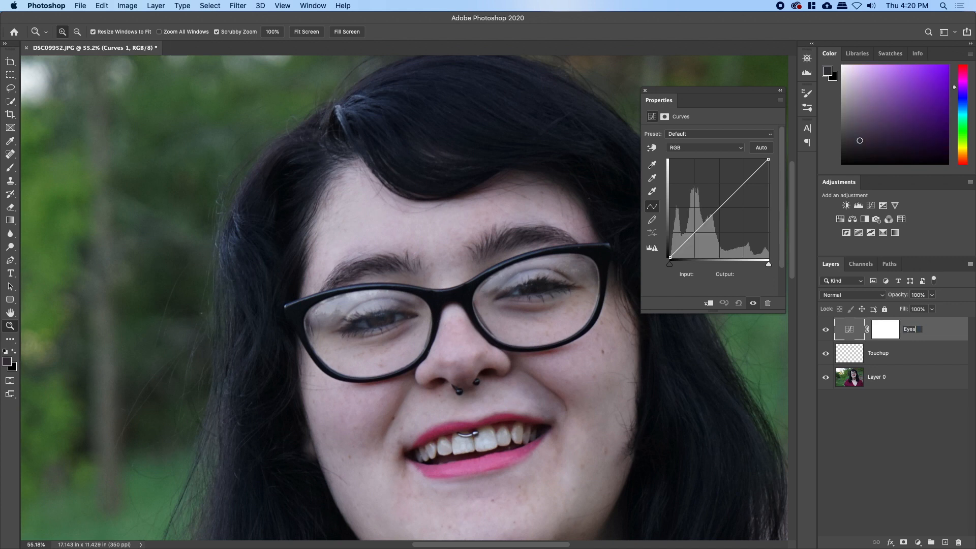
key("Return")
Brighten the Eyes curve with a point at input 104, output 157, and invert its layer mask to black.
left_click_drag(722, 206, 709, 195)
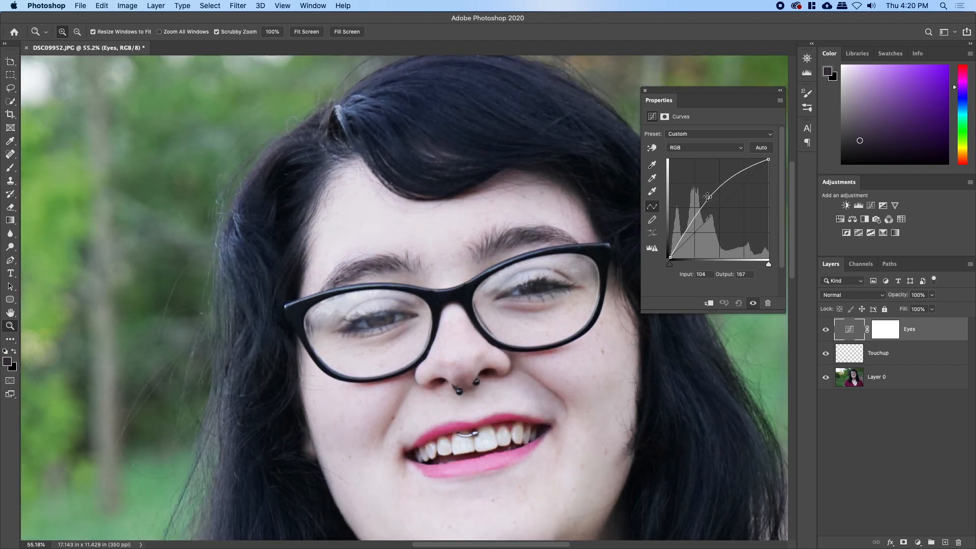
left_click(884, 329)
key("ctrl+i")
Paint white on the Eyes mask over the left eye's iris with a 25 px Brush at 5% flow.
left_click_drag(404, 289, 485, 287)
key("b")
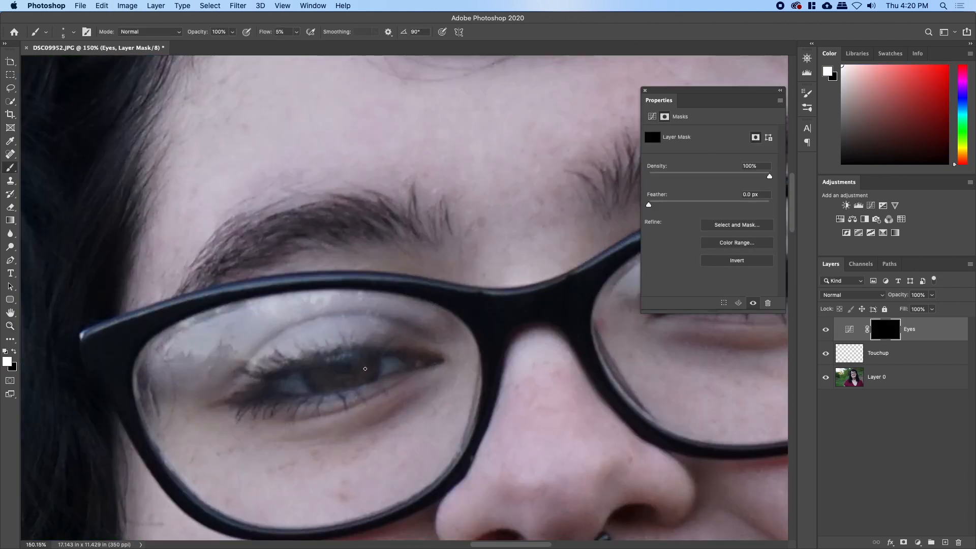
key("bracketright")
key("bracketright")
key("bracketright")
key("bracketright")
mouse_move(357, 376)
left_mouse_down()
mouse_move(344, 383)
mouse_move(315, 375)
mouse_move(333, 377)
mouse_move(322, 384)
mouse_move(365, 365)
mouse_move(337, 381)
left_mouse_up()
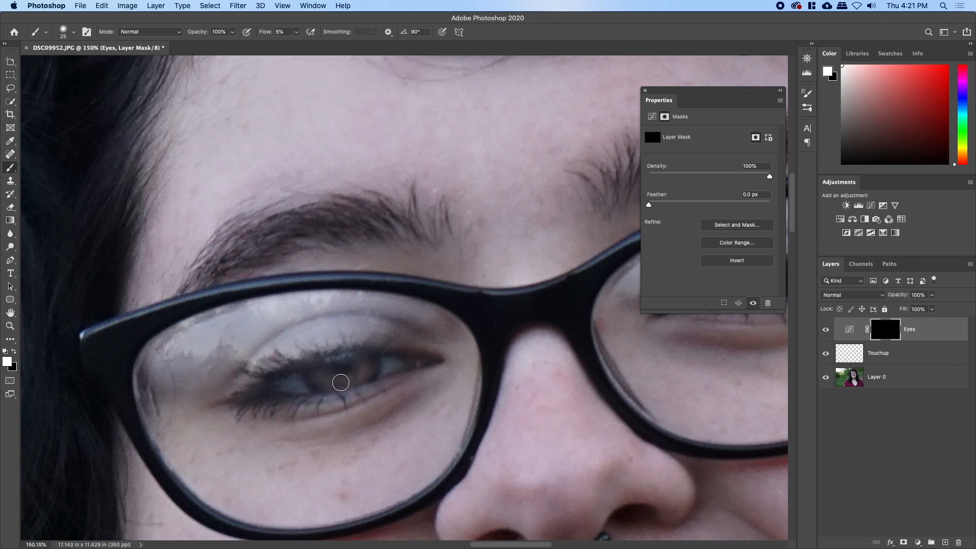
Paint white on the Eyes mask over the right eye's iris with the 25 px brush.
left_click_drag(505, 290, 218, 321)
mouse_move(468, 310)
left_mouse_down()
mouse_move(503, 312)
mouse_move(496, 304)
mouse_move(492, 316)
mouse_move(499, 302)
mouse_move(497, 319)
mouse_move(507, 308)
mouse_move(499, 319)
mouse_move(498, 304)
mouse_move(480, 358)
mouse_move(505, 297)
left_mouse_up()
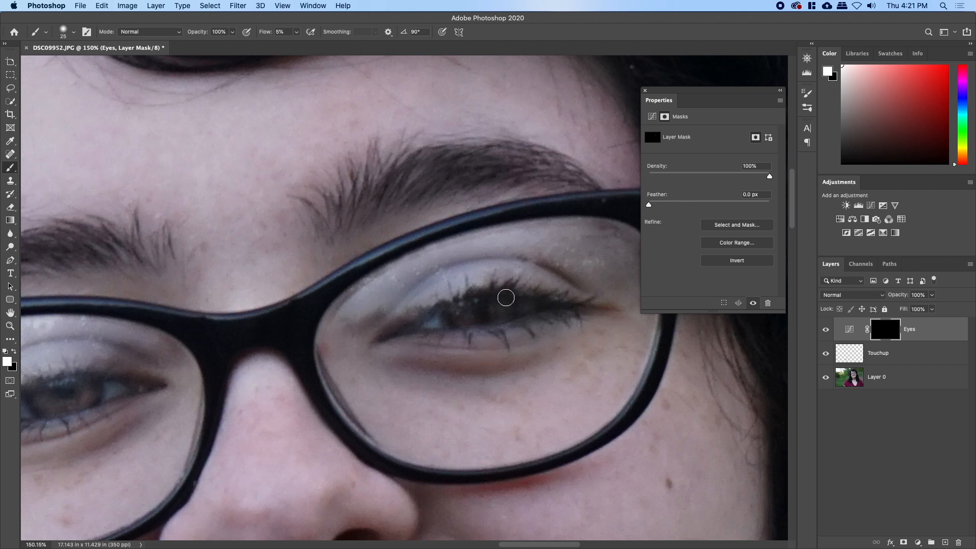
Create a new layer named Pupils above Eyes and reset the colours to black foreground and white background.
key("super+shift+n")
type("Pupils")
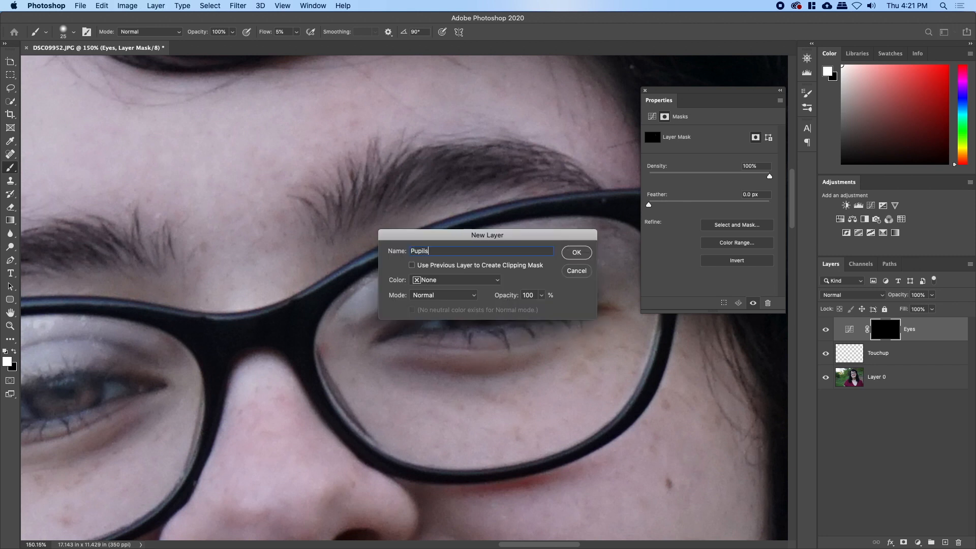
key("Return")
key("d")
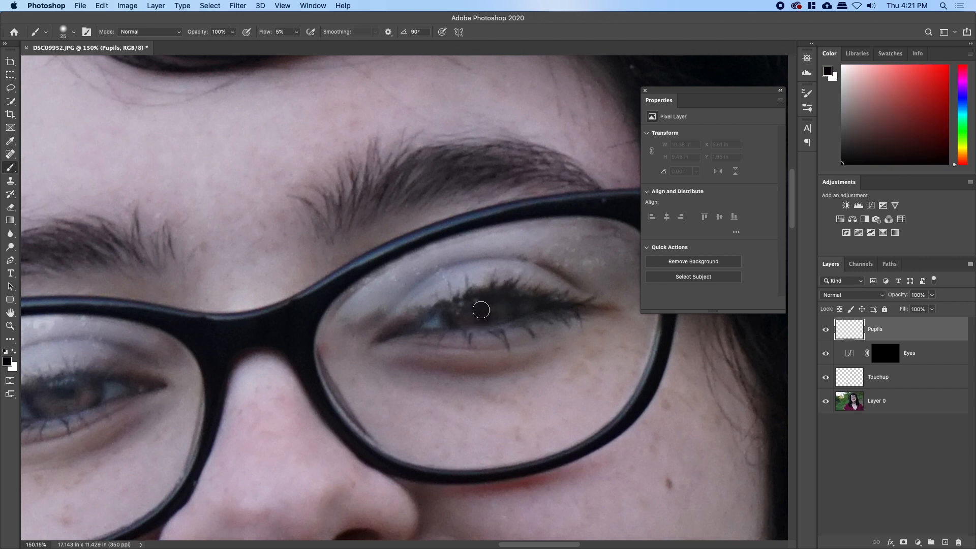
Paint black over the left eye's pupil at 20% flow and compare both eyes with the Pupils layer hidden and shown.
left_click_drag(331, 409, 505, 366)
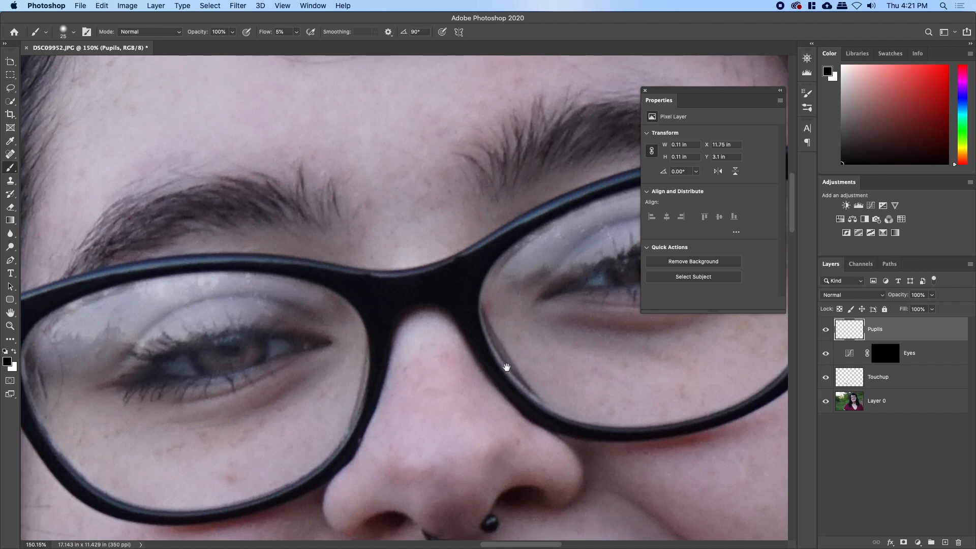
key("shift+2")
left_click_drag(230, 349, 229, 350)
scroll(356, 401, "right", 3)
scroll(356, 401, "up", 1)
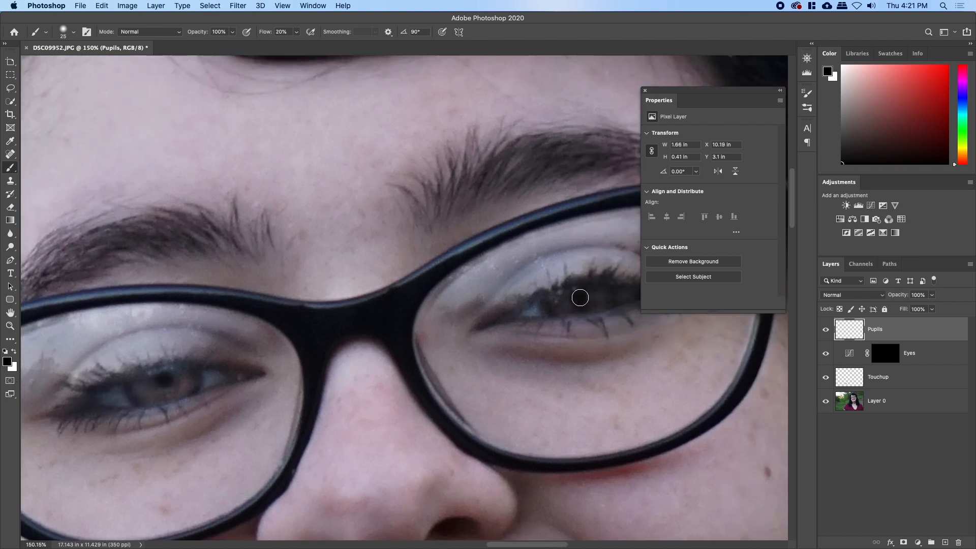
left_click(826, 330)
left_click(825, 331)
Make white the foreground colour, create a layer named Eye Whites, and reduce the brush to 15 px.
key("x")
key("super+shift+n")
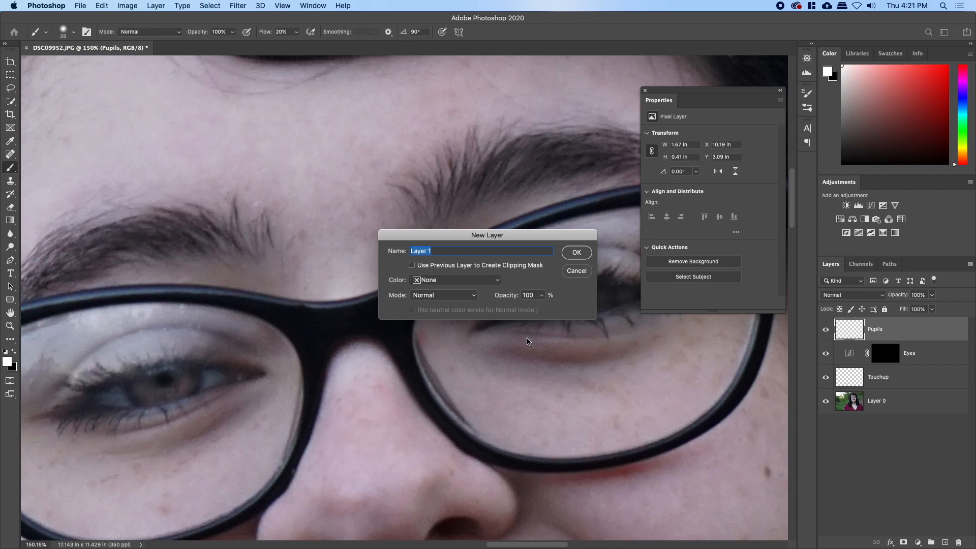
type("Eye Whites")
key("Return")
key("bracketleft")
key("bracketleft")
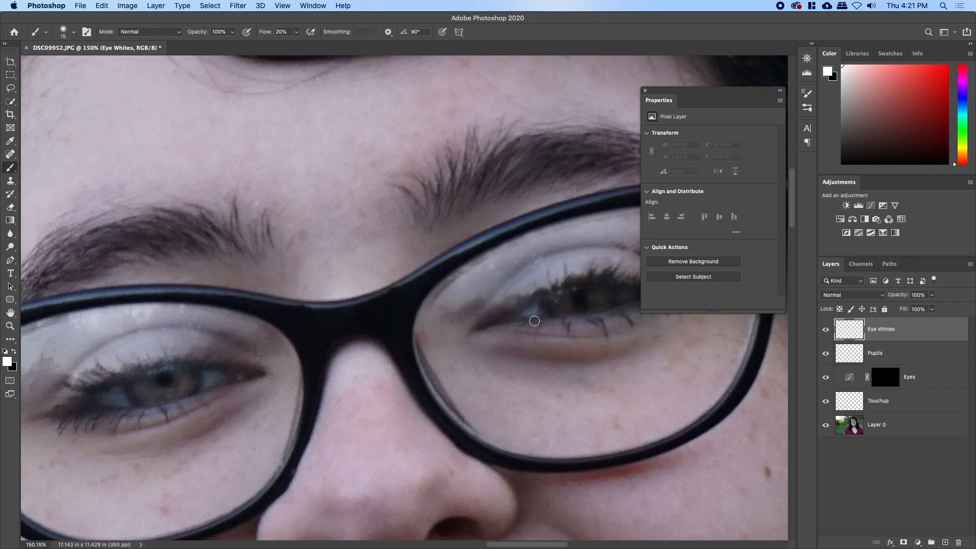
Paint white over the visible whites of the right eye at 10% flow on the Eye Whites layer.
key("shift+1")
mouse_move(535, 304)
left_mouse_down()
mouse_move(528, 314)
mouse_move(533, 307)
left_mouse_up()
left_click_drag(529, 366, 417, 397)
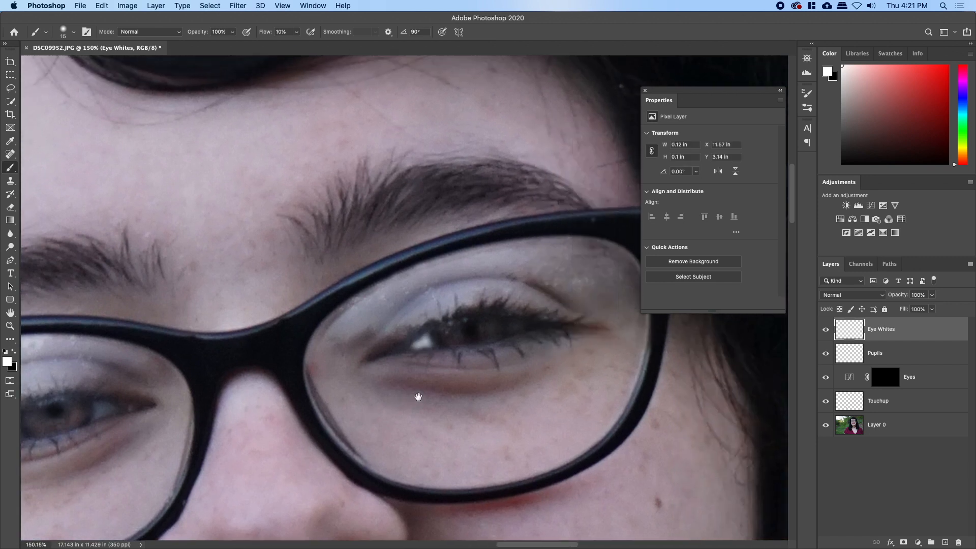
left_click(516, 327)
left_click(513, 327)
Paint white over the whites on both sides of the left eye's iris.
scroll(419, 341, "left", 10)
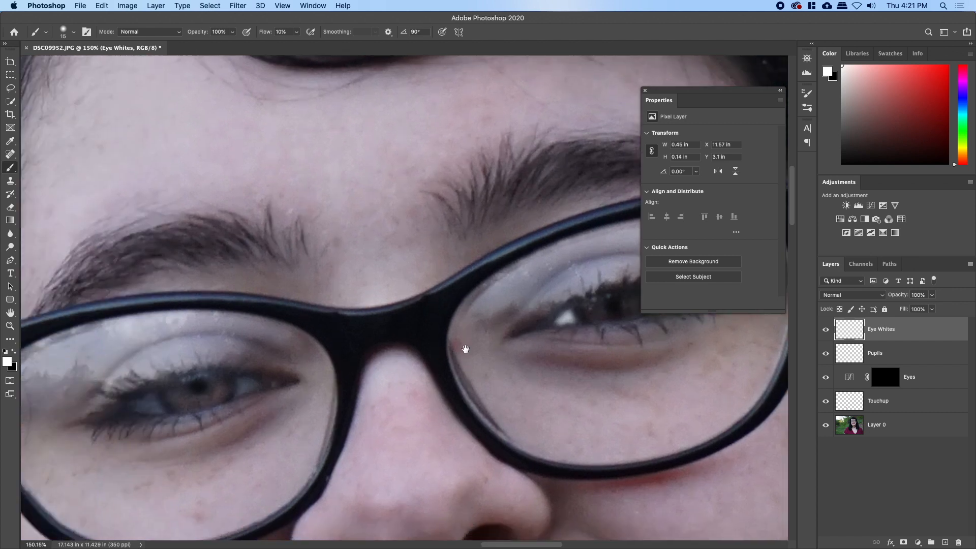
left_click(391, 360)
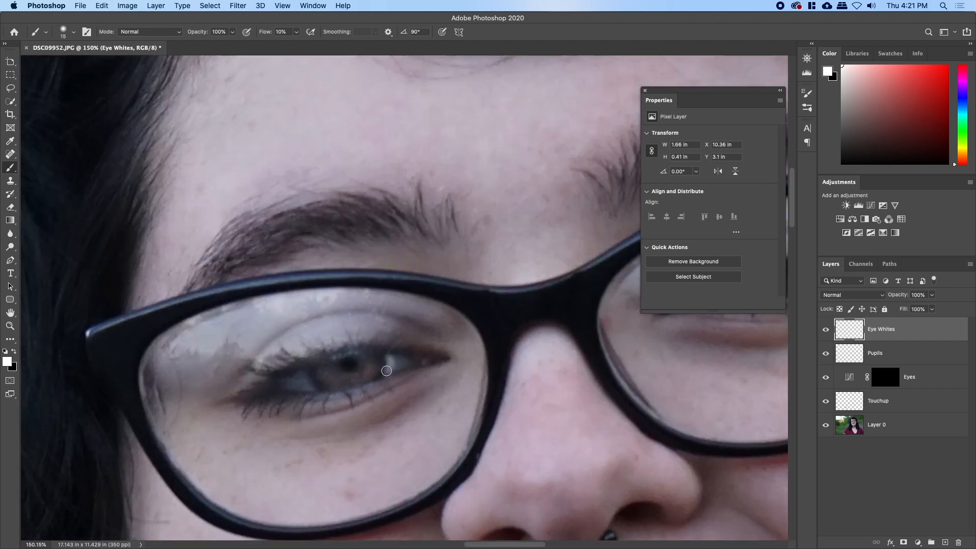
mouse_move(388, 371)
left_mouse_down()
mouse_move(409, 364)
mouse_move(391, 357)
mouse_move(402, 365)
mouse_move(379, 373)
left_mouse_up()
mouse_move(304, 373)
left_mouse_down()
mouse_move(311, 388)
mouse_move(287, 386)
mouse_move(299, 374)
mouse_move(304, 388)
mouse_move(293, 385)
left_mouse_up()
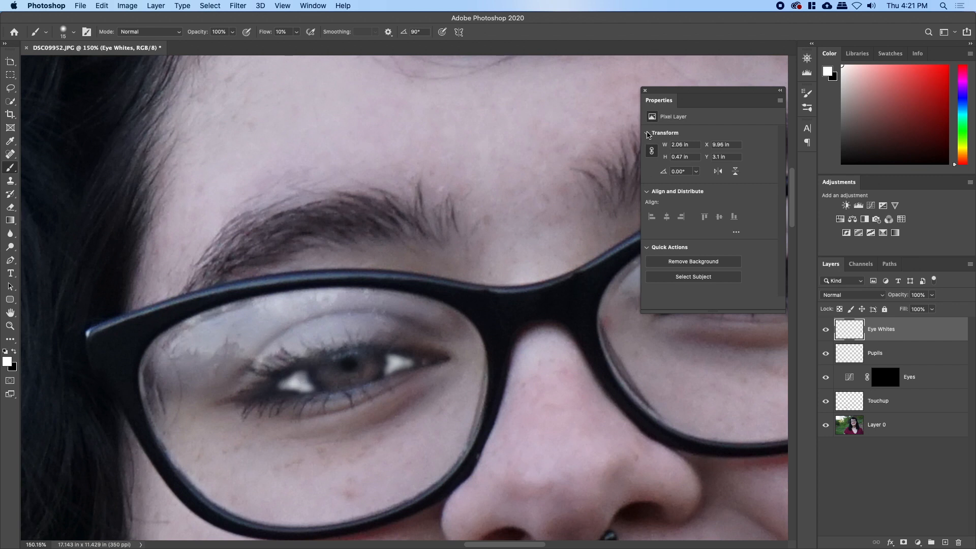
Set the Eye Whites layer's blend mode to Soft Light and compare the eyes with the layer hidden and shown.
left_click(645, 91)
left_click(821, 297)
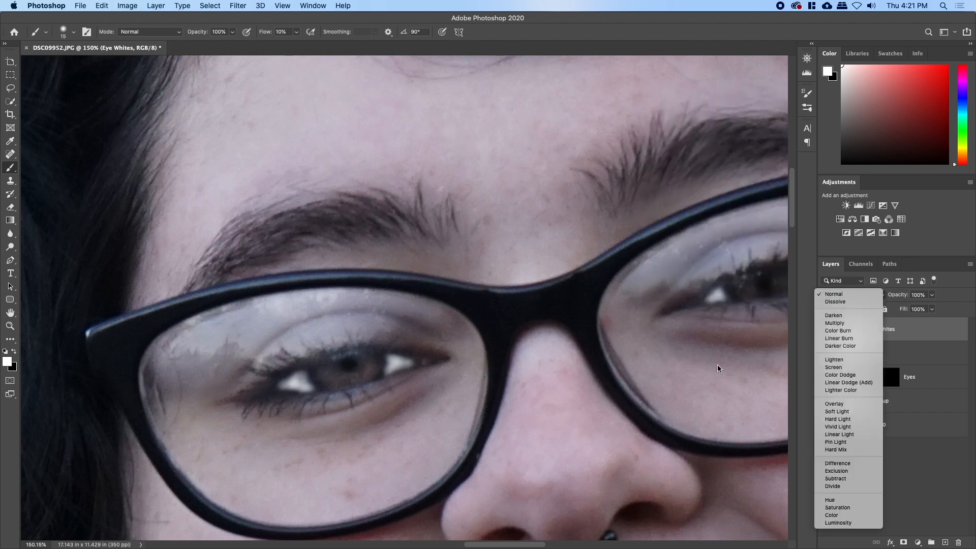
left_click(836, 411)
scroll(464, 375, "right", 5)
scroll(464, 375, "up", 1)
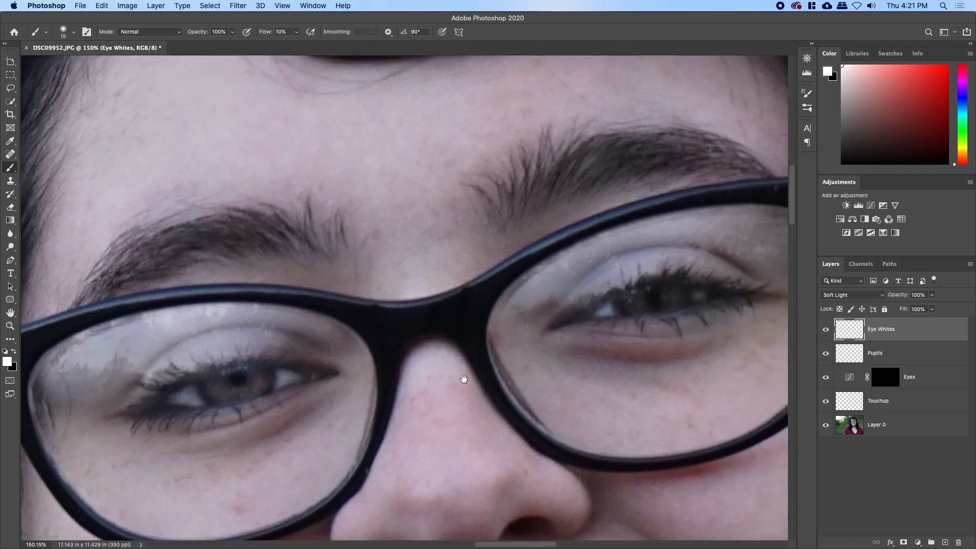
left_click(825, 329)
left_click(825, 329)
Rename the Eye Whites layer as Dodge.
key("z")
left_click_drag(587, 342, 564, 344)
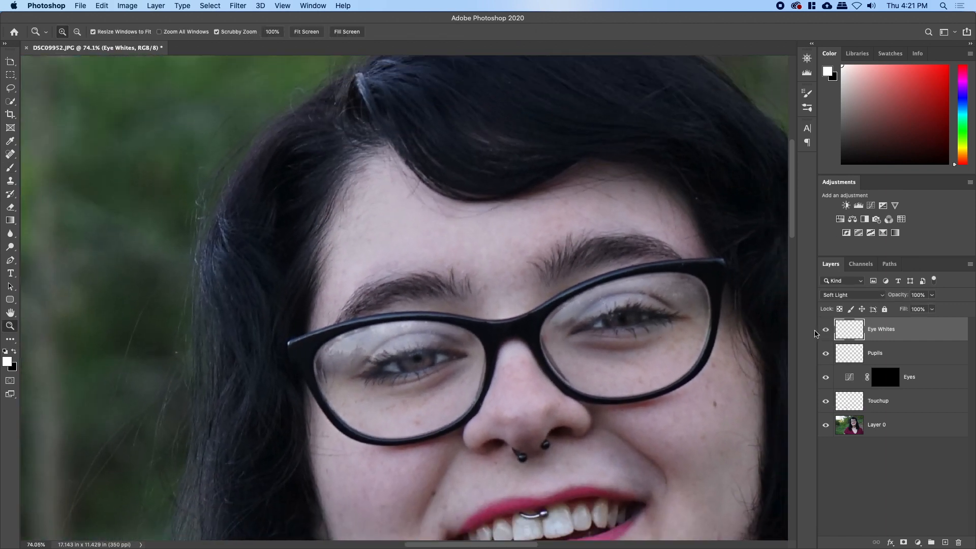
type("Dodge")
key("Return")
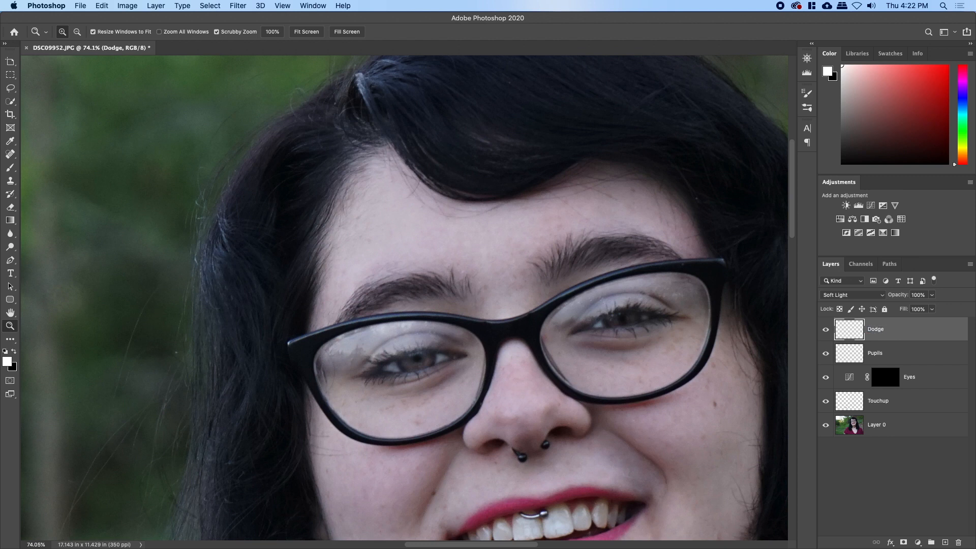
Brush white over the bridge of the nose on the Dodge layer with a 150 px brush at 5% flow.
left_click_drag(699, 334, 671, 293)
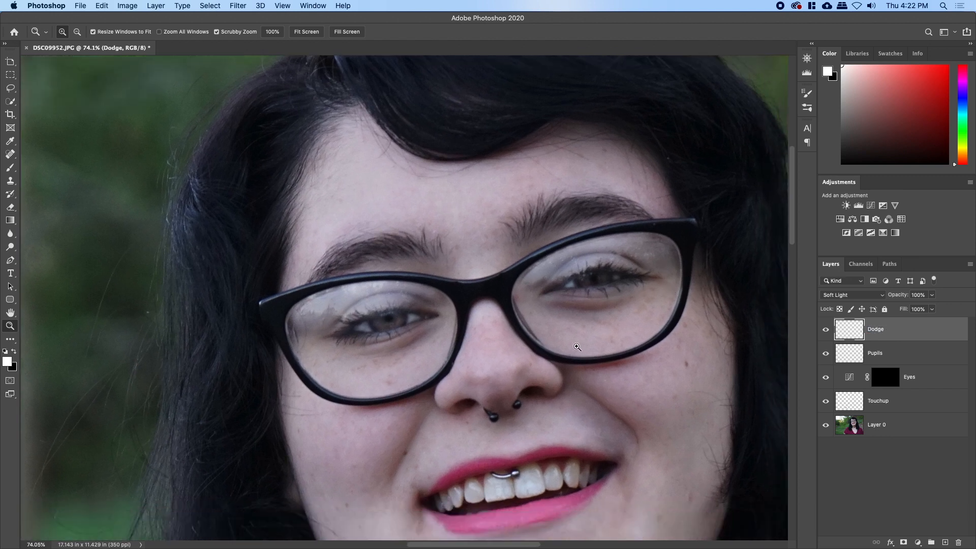
left_click_drag(577, 346, 531, 364)
key("b")
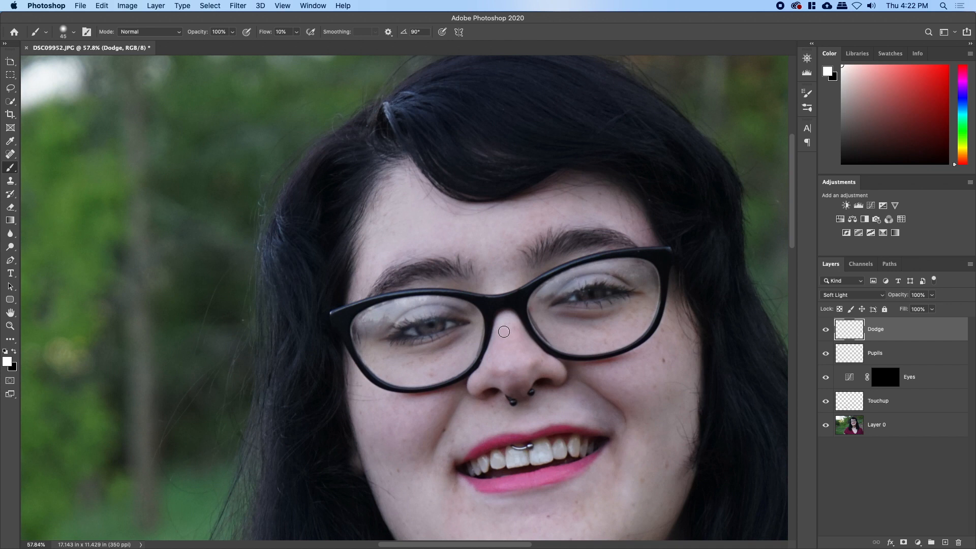
key("bracketright")
key("bracketright")
key("bracketright")
key("bracketright")
key("bracketright")
key("bracketright")
key("bracketright")
key("bracketright")
left_click_drag(508, 329, 509, 330)
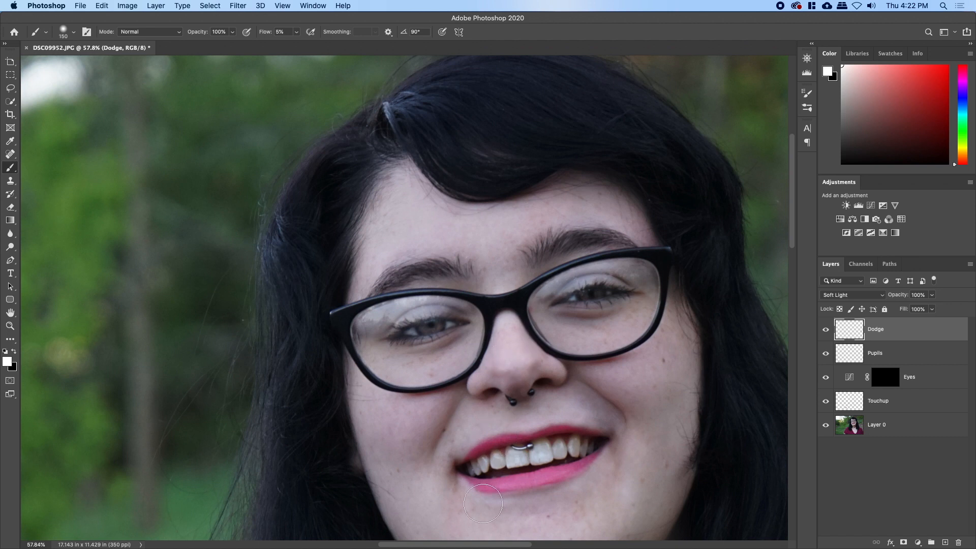
Continue painting soft white highlights on the face on the Dodge layer, enlarging and shrinking the brush to fit each area.
key("space")
key("bracketright")
key("bracketright")
key("bracketright")
key("bracketright")
key("bracketright")
key("space")
mouse_move(447, 326)
left_mouse_down()
mouse_move(436, 311)
mouse_move(325, 356)
left_mouse_up()
key("bracketleft")
key("bracketleft")
key("bracketleft")
key("bracketleft")
key("bracketleft")
key("bracketleft")
key("bracketleft")
key("bracketleft")
key("bracketleft")
mouse_move(264, 136)
left_mouse_down()
mouse_move(285, 128)
mouse_move(273, 155)
left_mouse_up()
key("space")
mouse_move(351, 353)
left_mouse_down()
mouse_move(416, 250)
mouse_move(409, 307)
left_mouse_up()
Lighten the cheek and chin on the Dodge layer with a soft white brush of about 250 to 300 px.
key("z")
left_click_drag(416, 234, 408, 235)
key("space")
left_click_drag(399, 315, 372, 136)
left_click_drag(448, 204, 374, 197)
left_click_drag(418, 229, 411, 229)
left_click(419, 227)
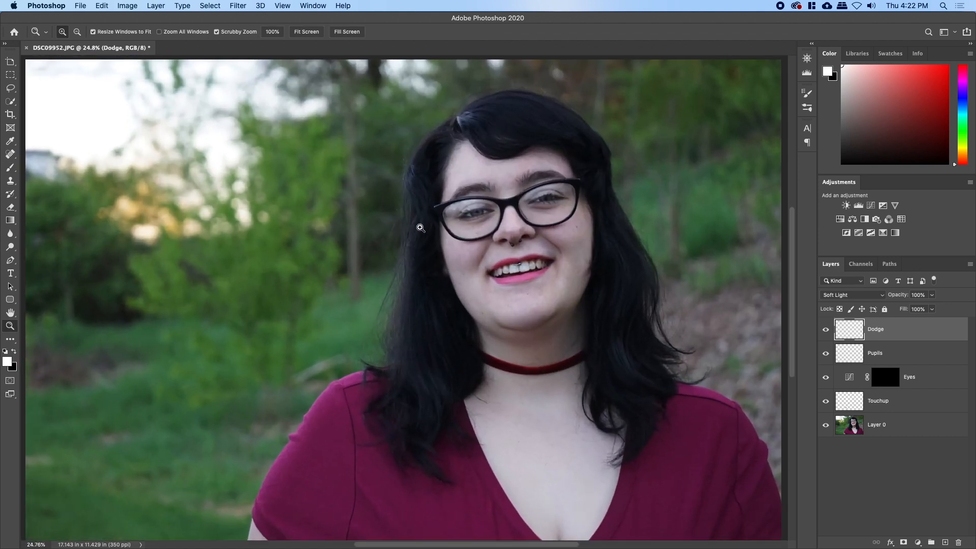
key("b")
key("bracketright")
key("bracketright")
key("bracketright")
key("bracketright")
key("bracketright")
key("bracketright")
key("bracketright")
key("bracketright")
key("bracketleft")
key("bracketleft")
key("bracketleft")
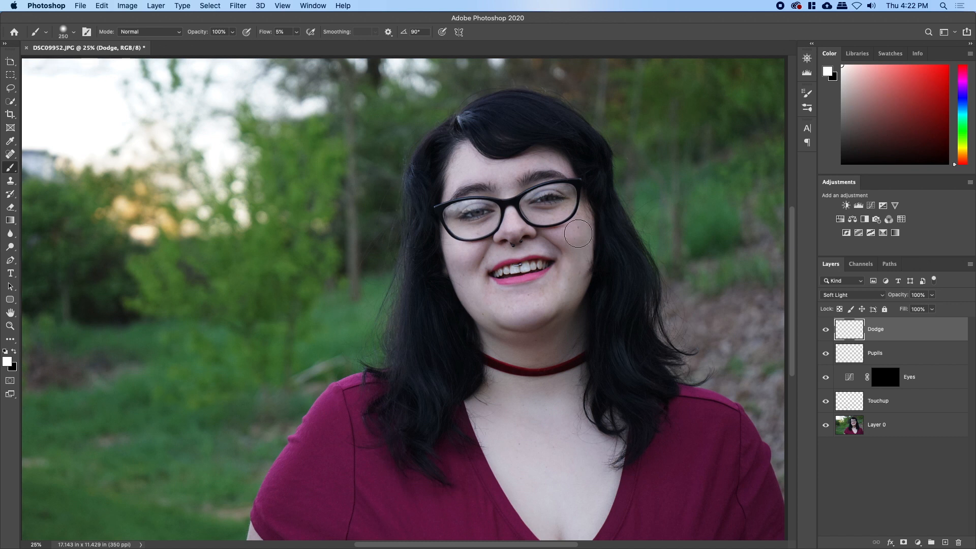
key("bracketright")
mouse_move(538, 307)
left_mouse_down()
mouse_move(526, 300)
mouse_move(542, 305)
left_mouse_up()
Brush white over the chest below the choker with an enlarged brush on the Dodge layer.
key("bracketright")
mouse_move(529, 462)
left_mouse_down()
mouse_move(484, 408)
mouse_move(492, 415)
mouse_move(541, 406)
mouse_move(514, 371)
mouse_move(457, 374)
mouse_move(512, 446)
mouse_move(530, 415)
left_mouse_up()
key("bracketright")
key("bracketright")
key("bracketright")
Reduce the brush to 80 px and lighten the bare arm below the sleeve on the Dodge layer.
key("bracketleft")
key("bracketleft")
key("bracketleft")
key("bracketleft")
key("bracketleft")
key("bracketleft")
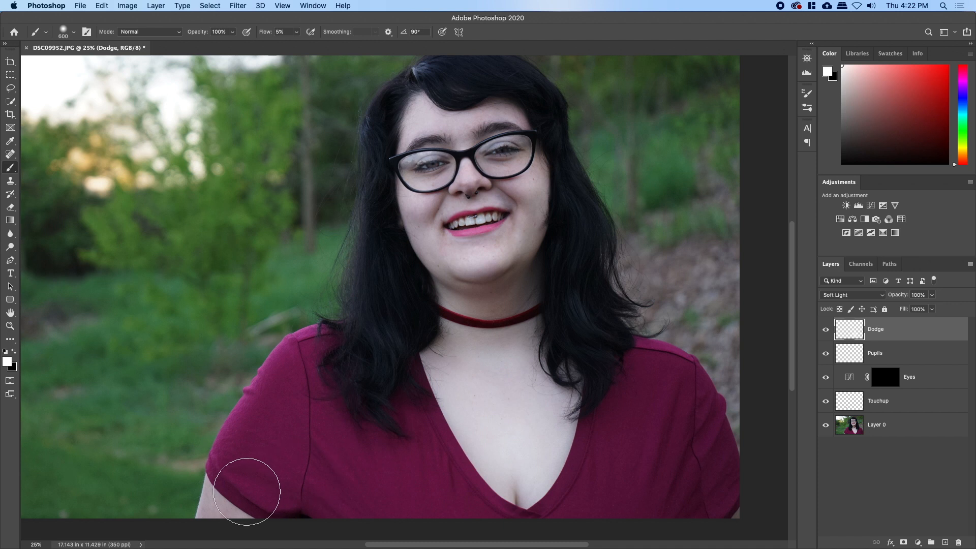
key("bracketleft")
key("bracketleft")
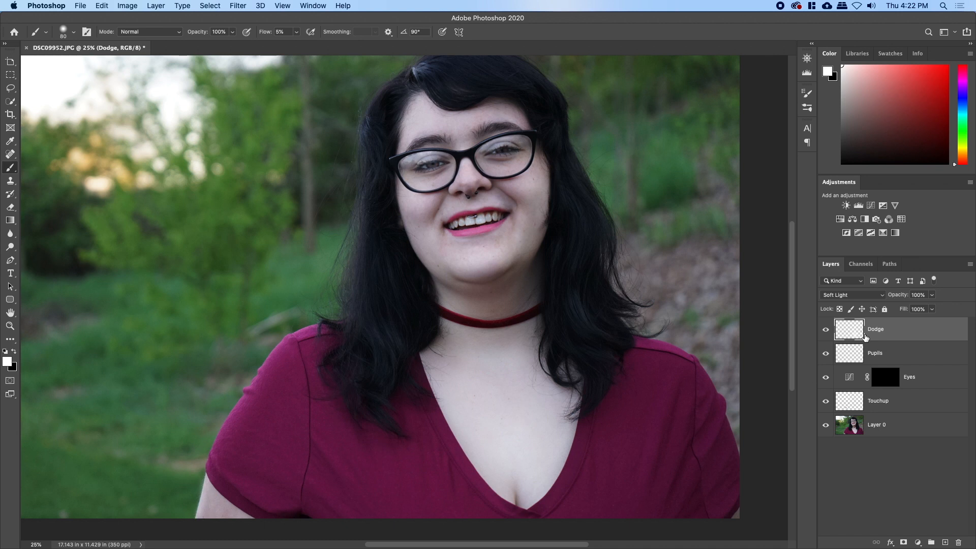
mouse_move(201, 490)
left_mouse_down()
mouse_move(201, 518)
mouse_move(214, 479)
left_mouse_up()
Compare the portrait with the Dodge layer hidden and shown, and inspect the face up close.
left_click(826, 331)
left_click(826, 331)
left_click(826, 331)
left_click(827, 330)
key("z")
left_click_drag(587, 246, 604, 170)
left_click_drag(582, 156, 604, 268)
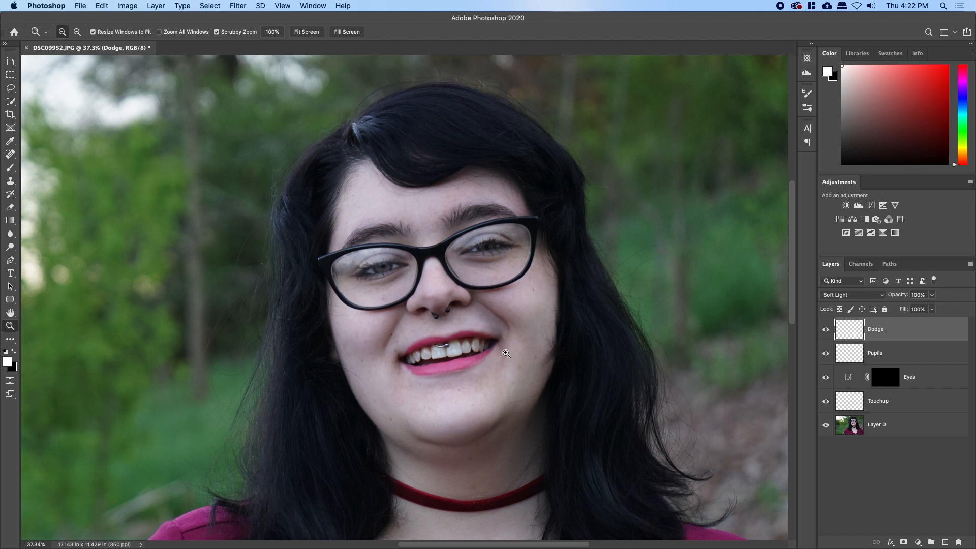
left_click_drag(506, 353, 480, 358)
left_click_drag(412, 392, 489, 372)
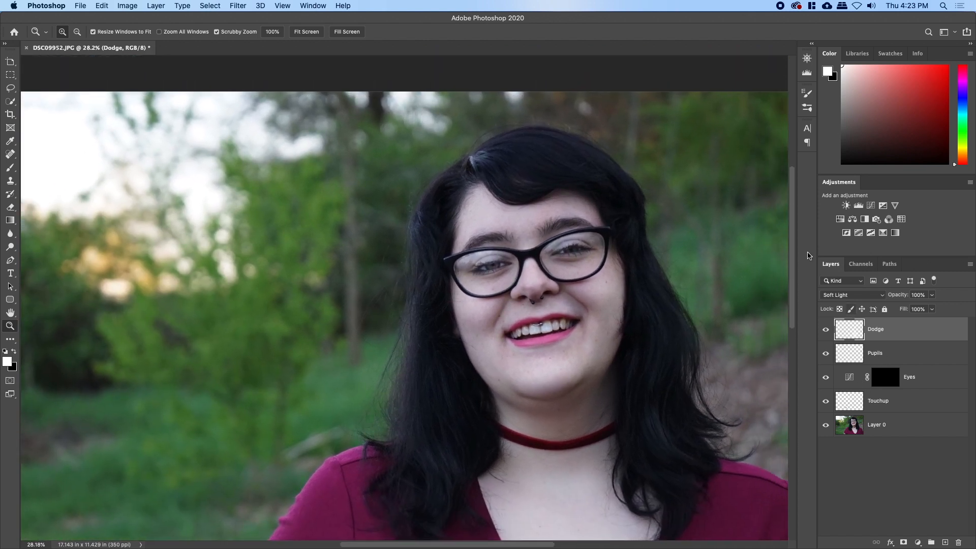
Add a Curves adjustment layer below Dodge and shape an S-curve with raised highlights and a shadow point at input 72, output 67.
left_click(871, 205)
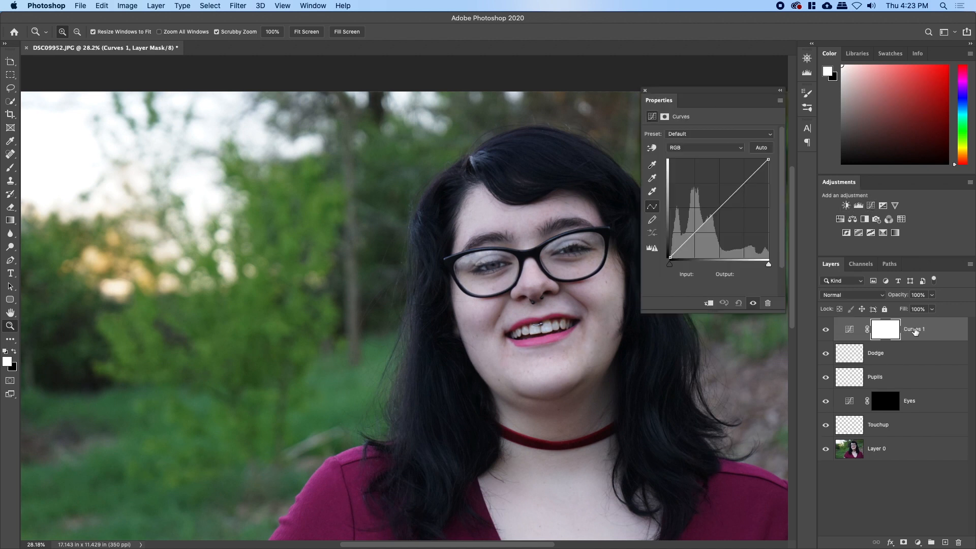
left_click_drag(915, 331, 912, 364)
left_click_drag(746, 183, 743, 175)
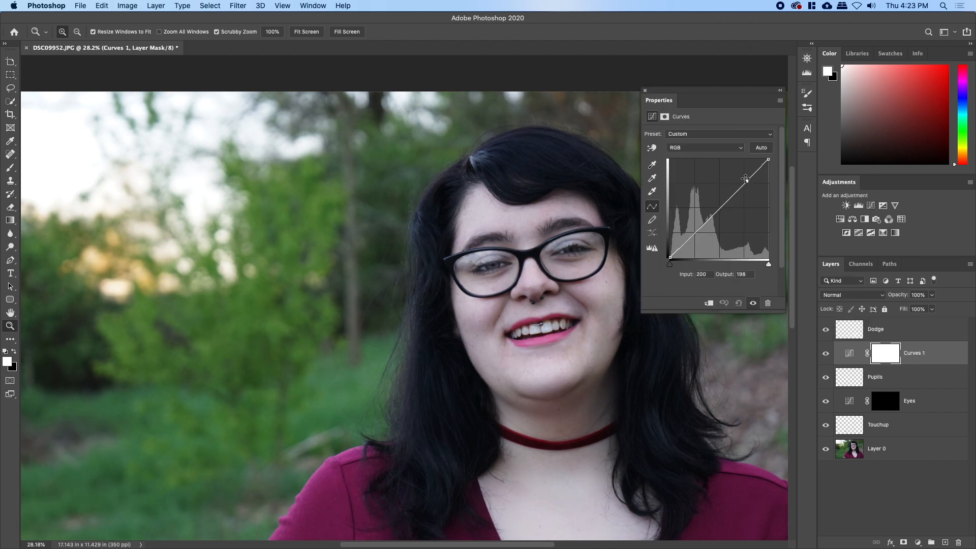
left_click_drag(700, 226, 697, 232)
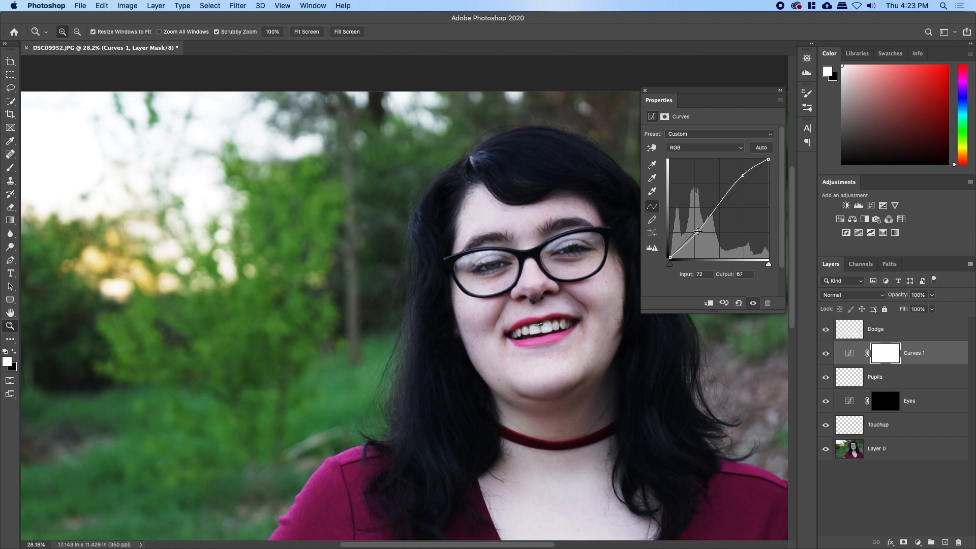
Set the new Curves layer's blend mode to Luminosity.
left_click(837, 293)
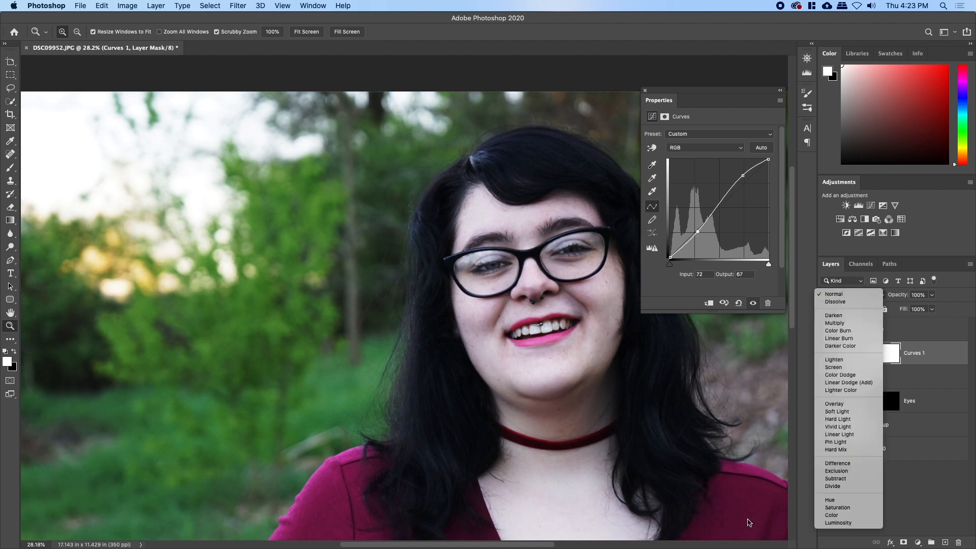
left_click(843, 523)
left_click_drag(590, 374, 512, 339)
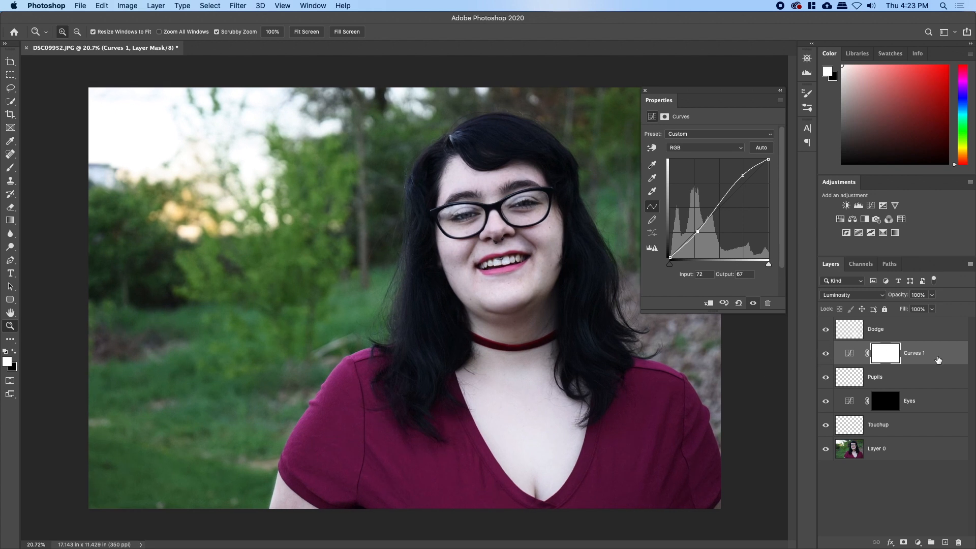
Preview the Curves layer off and on, and adjust its points to input 193, output 202 and input 84, output 54.
left_click(825, 354)
left_click(825, 354)
mouse_move(744, 176)
left_mouse_down()
mouse_move(744, 194)
mouse_move(745, 180)
left_mouse_up()
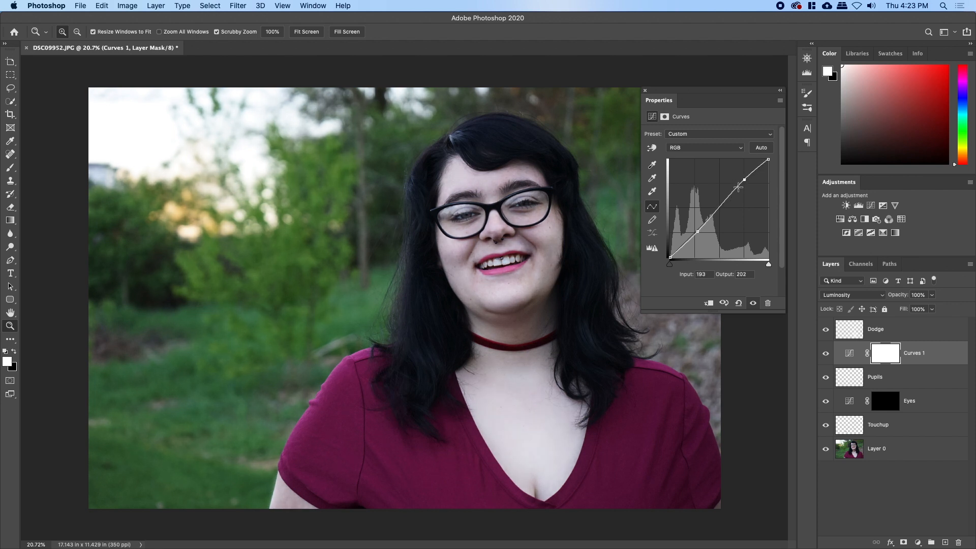
mouse_move(697, 232)
left_mouse_down()
mouse_move(685, 249)
mouse_move(702, 236)
left_mouse_up()
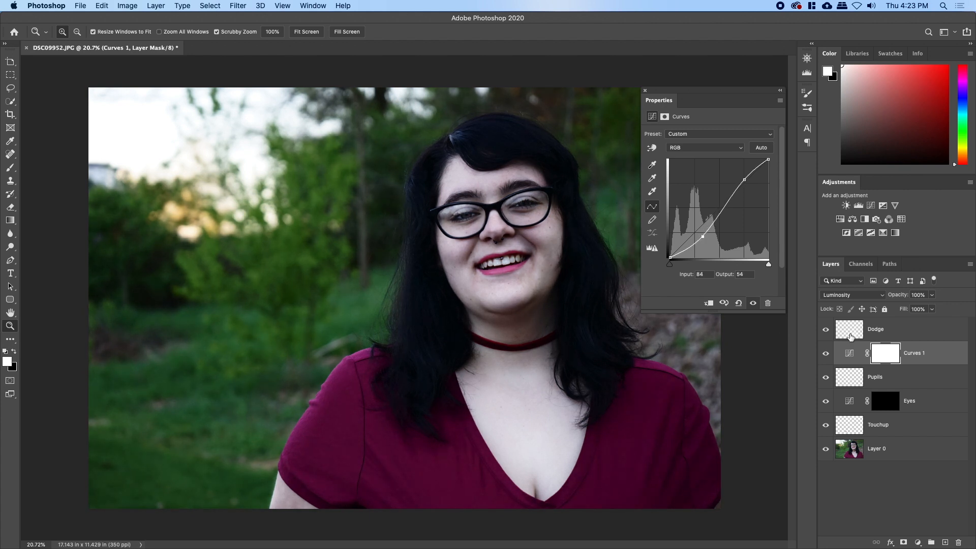
Split the Curves layer's Blend If black slider for the underlying layer to 47 / 124.
double_click(944, 351)
left_click_drag(721, 229, 756, 233)
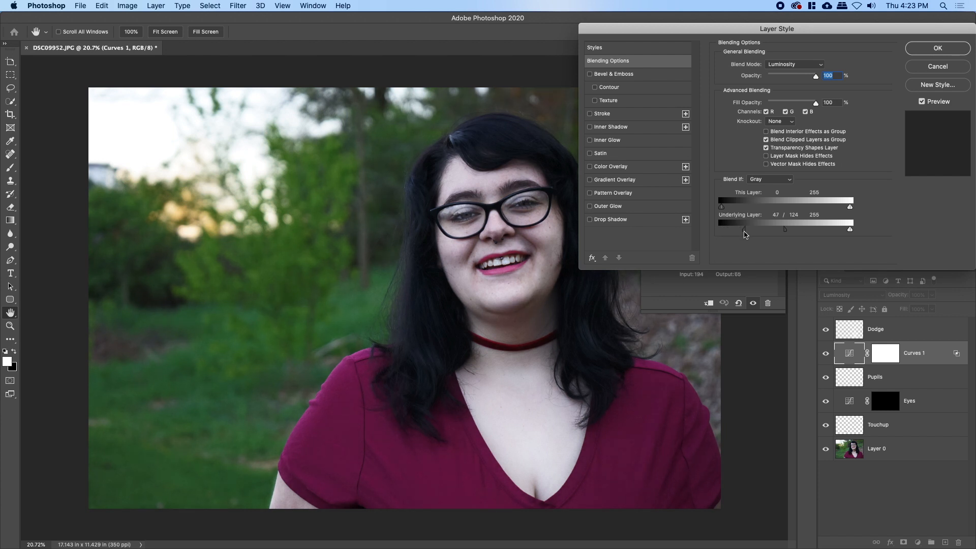
left_click(923, 48)
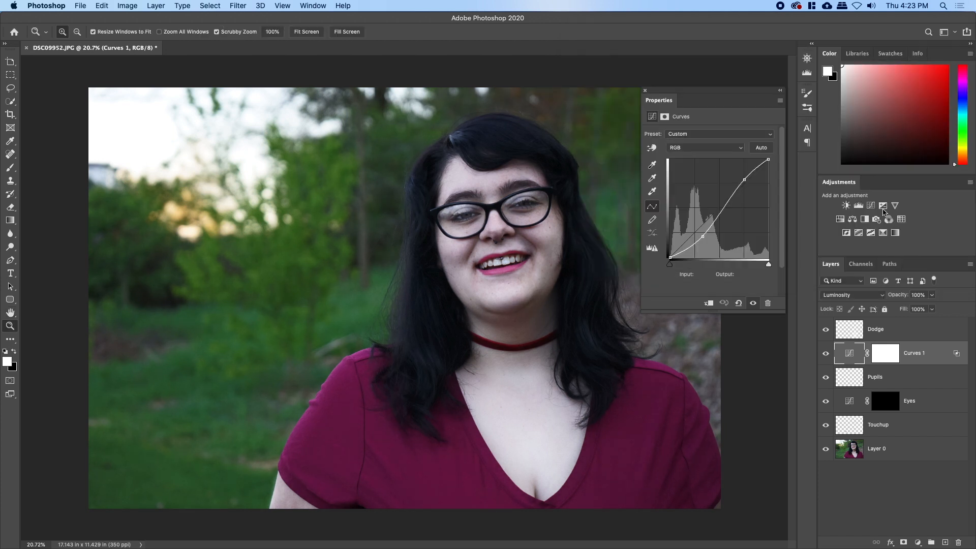
Compare the image with the contrast Curves layer hidden and shown, and inspect the face before viewing the whole portrait.
left_click(826, 353)
left_click(827, 352)
left_click(826, 352)
left_click(826, 352)
left_click_drag(498, 192, 552, 205)
left_click_drag(553, 205, 487, 245)
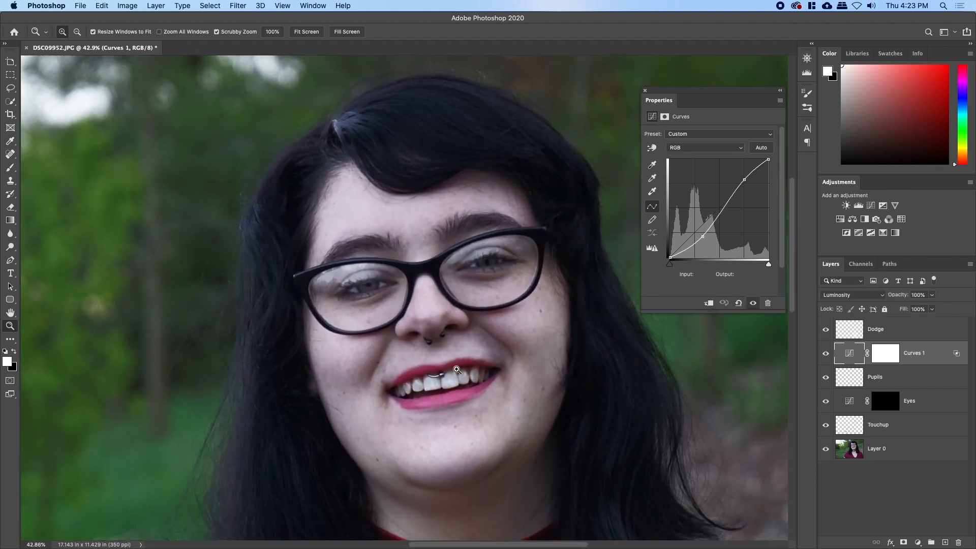
left_click_drag(604, 377, 458, 284)
left_click(646, 91)
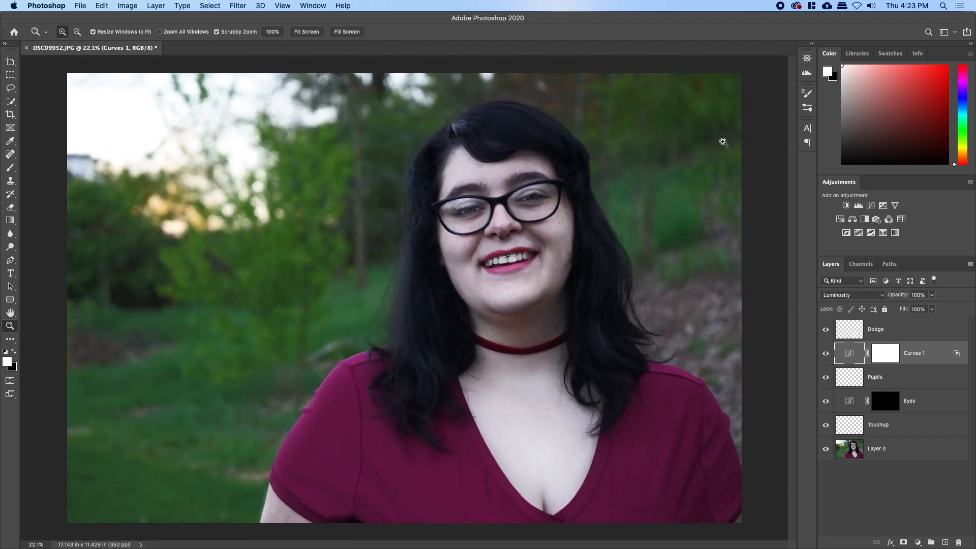
Add a Color Lookup adjustment layer above the Dodge layer and load the AutumnDust.CUBE 3D LUT.
left_click(902, 220)
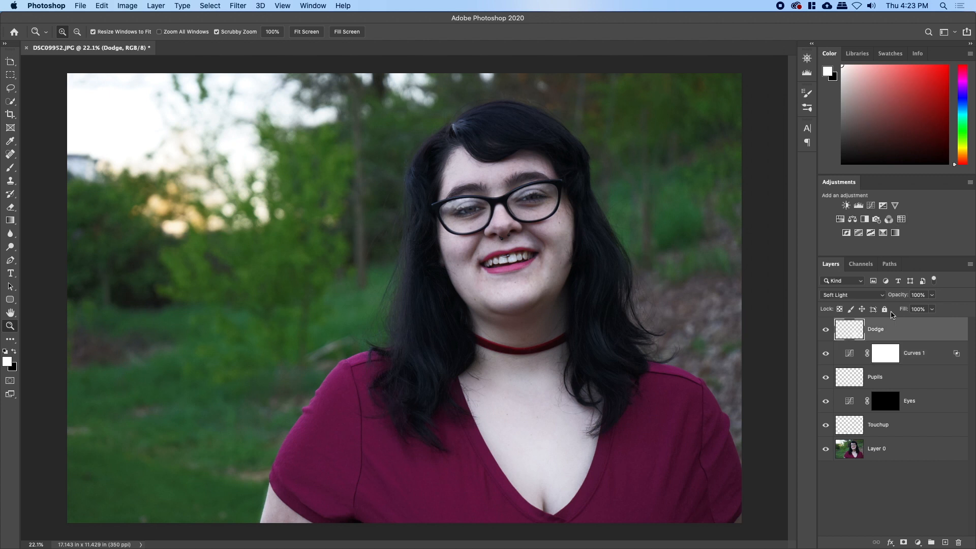
left_click(733, 134)
left_click(734, 134)
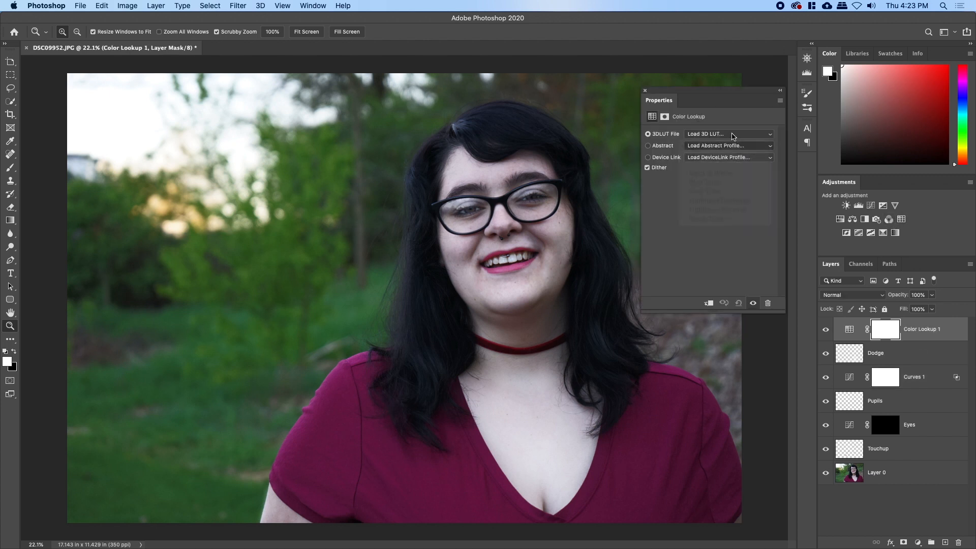
left_click(733, 134)
left_click(738, 180)
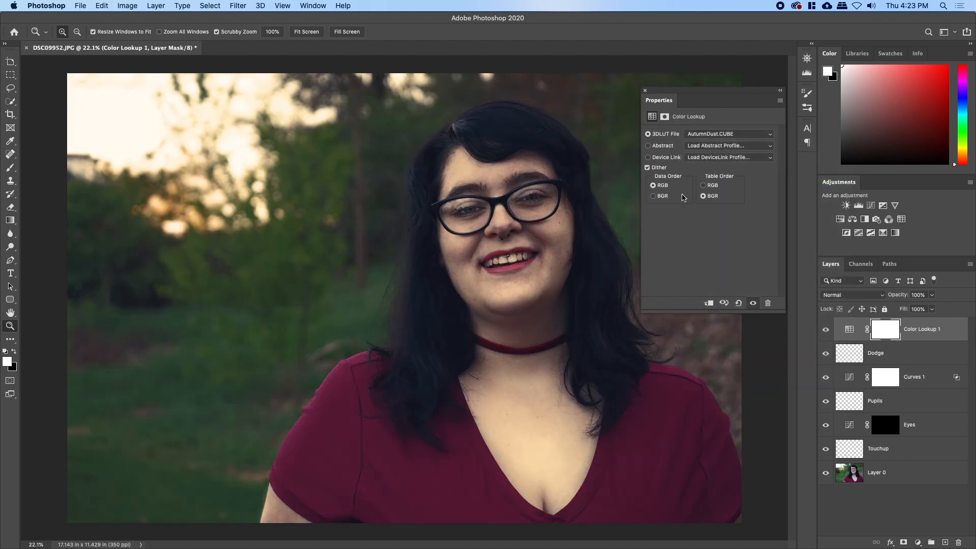
left_click(644, 91)
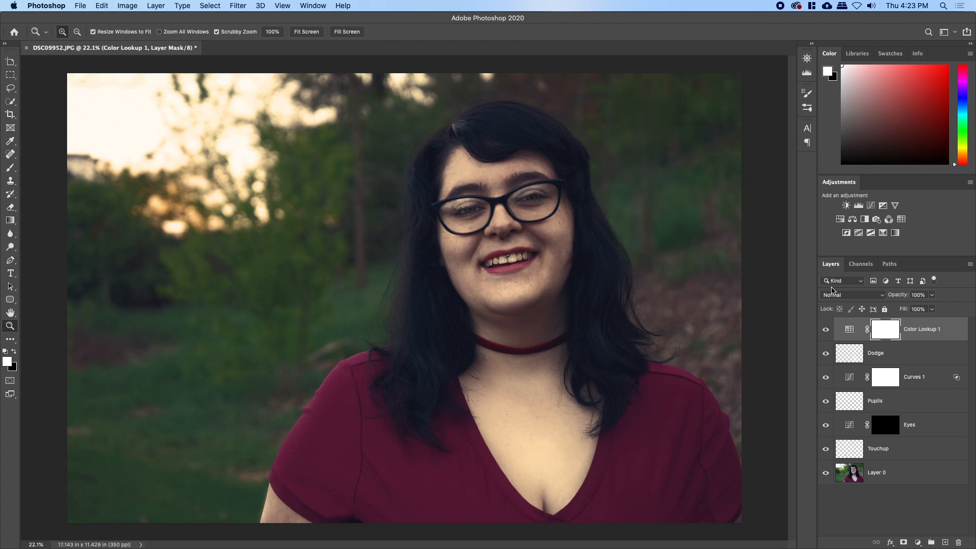
Compare the portrait with the Color Lookup layer hidden and shown, and look over its blend mode options.
left_click(828, 330)
left_click(828, 331)
left_click(836, 294)
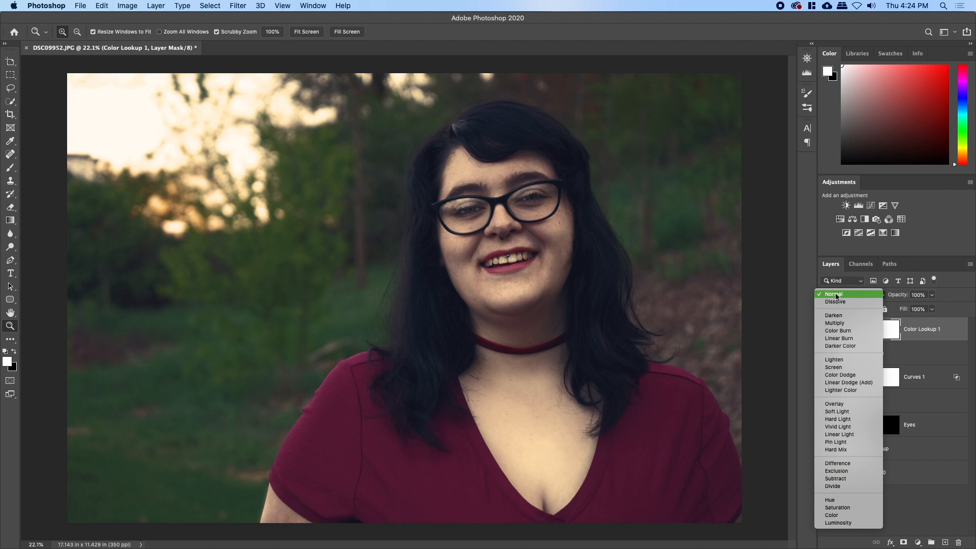
left_click(842, 278)
Try the Crisp_Warm.look and Soft_Warming.look LUTs on the existing Color Lookup layer.
left_click(901, 219)
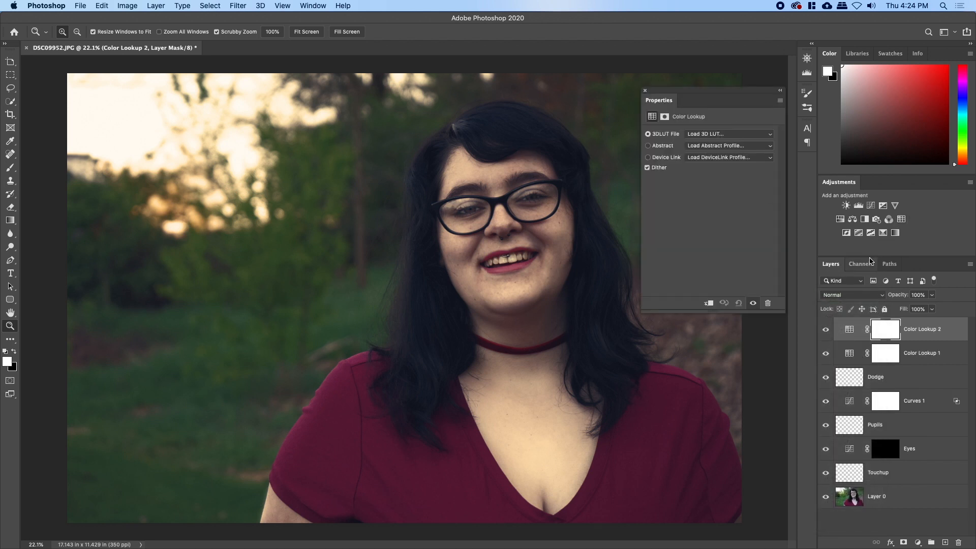
key("super+z")
left_click(770, 135)
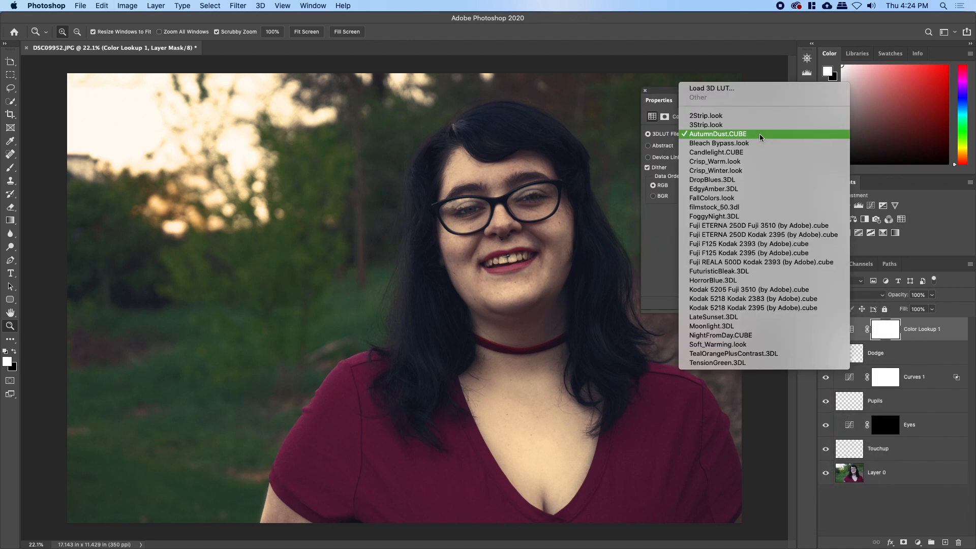
left_click(735, 163)
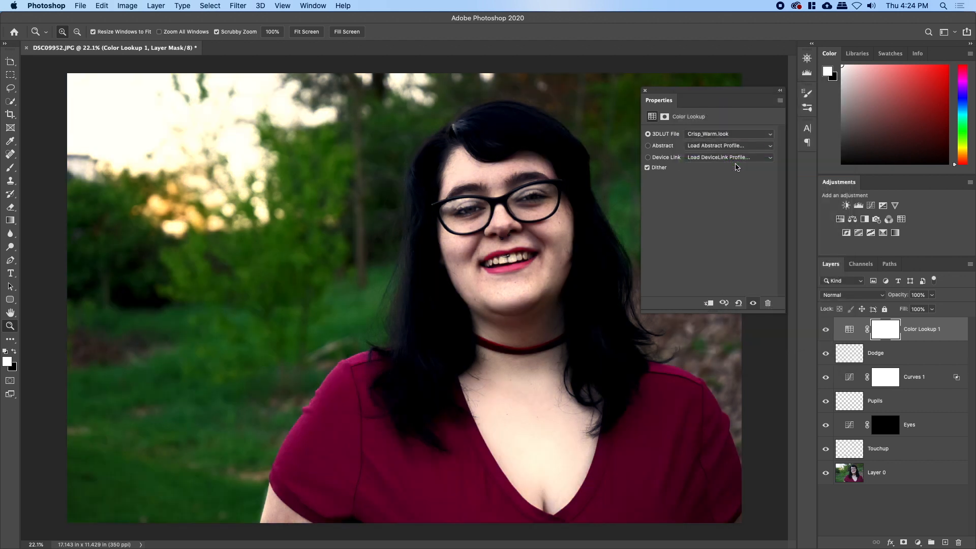
left_click(721, 135)
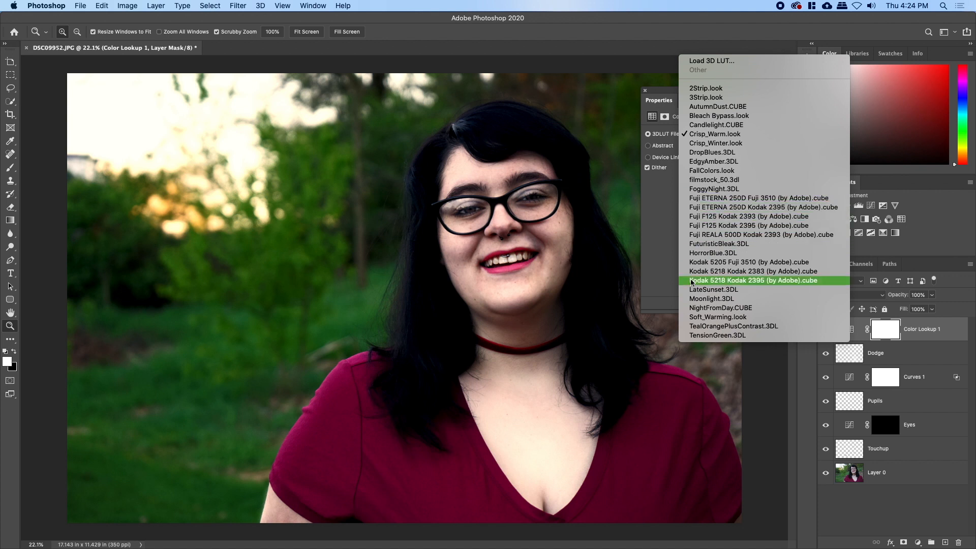
left_click(713, 318)
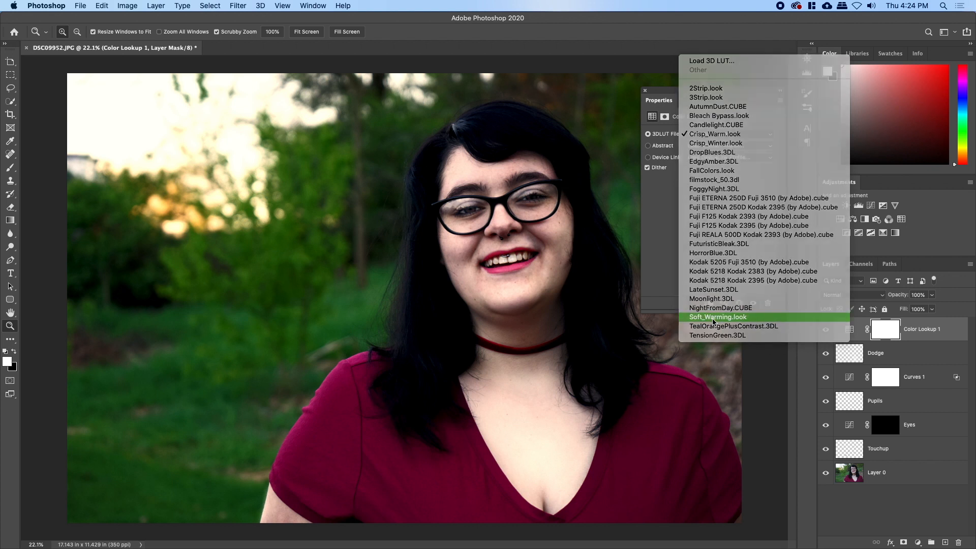
Set the Color Lookup layer's 3D LUT to Candlelight.CUBE and hide the layer.
left_click(711, 135)
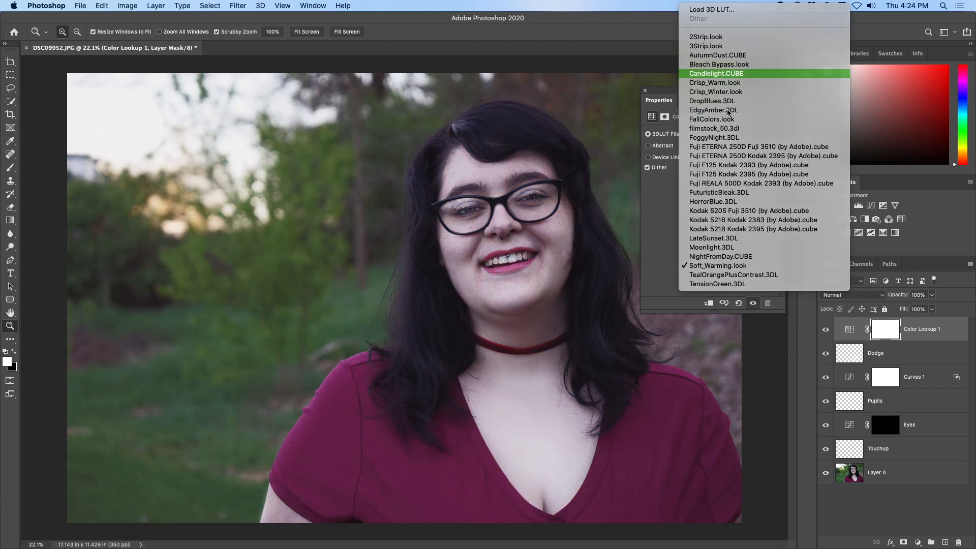
left_click(729, 112)
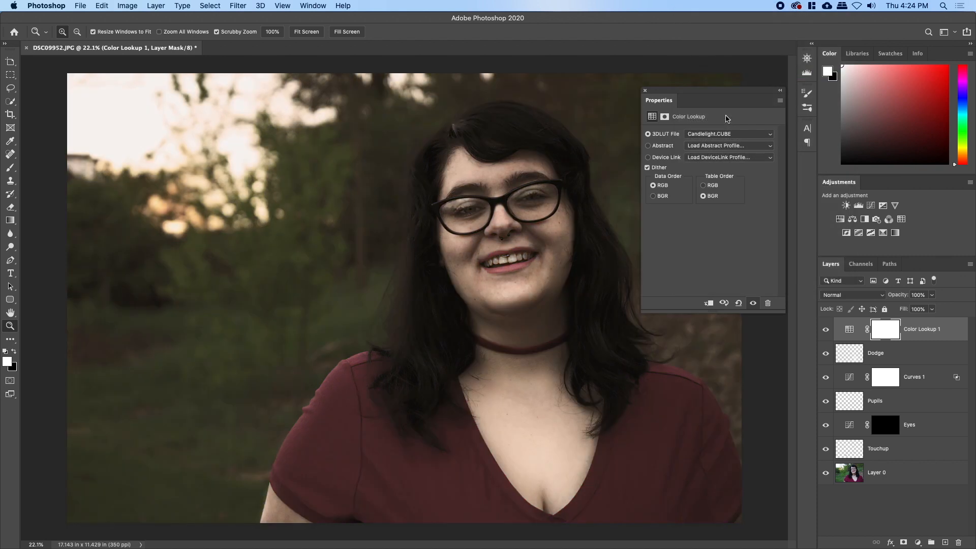
left_click(644, 91)
left_click(825, 329)
left_click(853, 353)
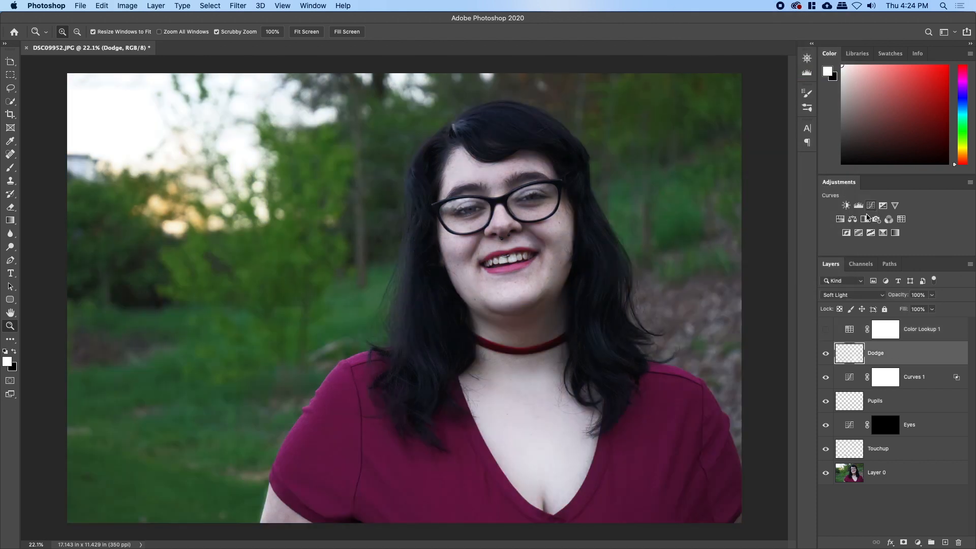
left_click(852, 219)
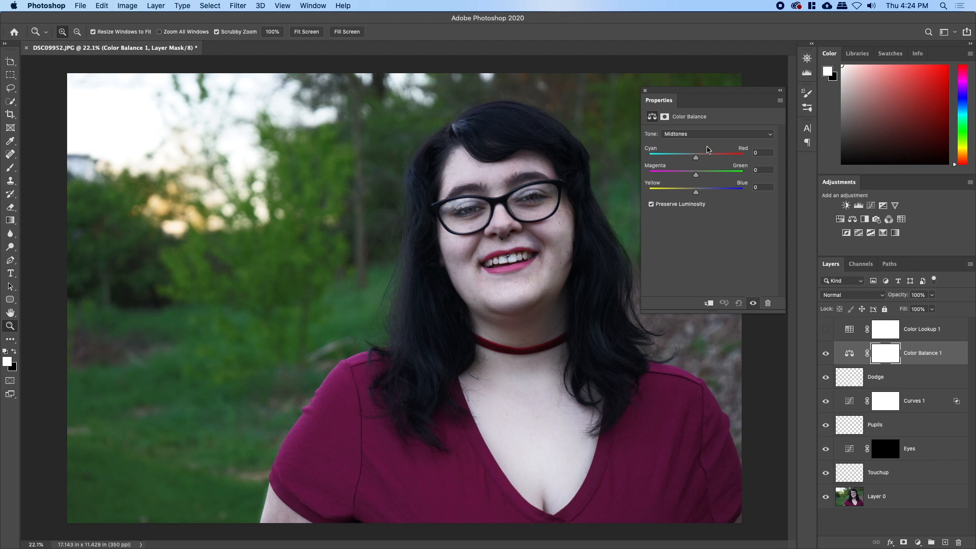
key("super+z")
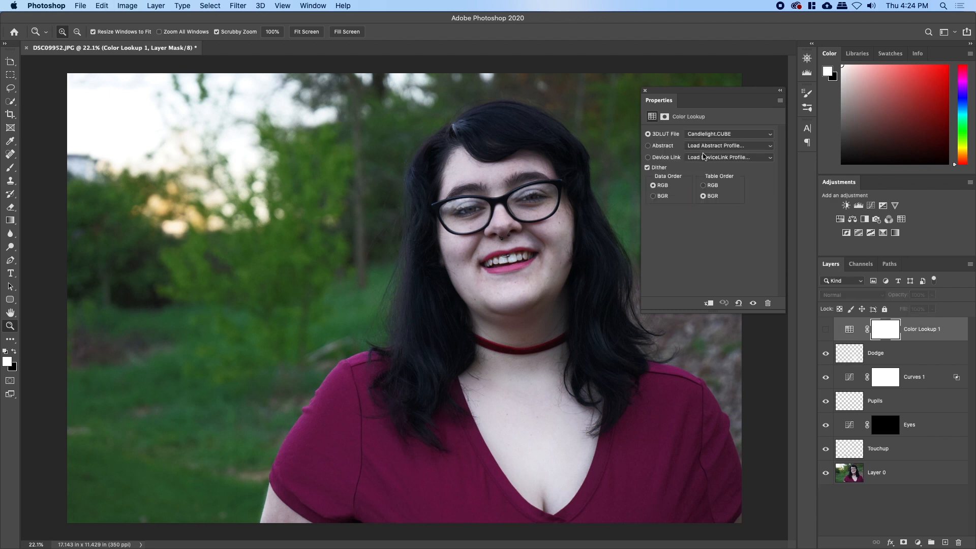
Add a Curves adjustment layer above the hidden Color Lookup layer and set its blend mode to Color.
left_click(870, 206)
left_click(843, 296)
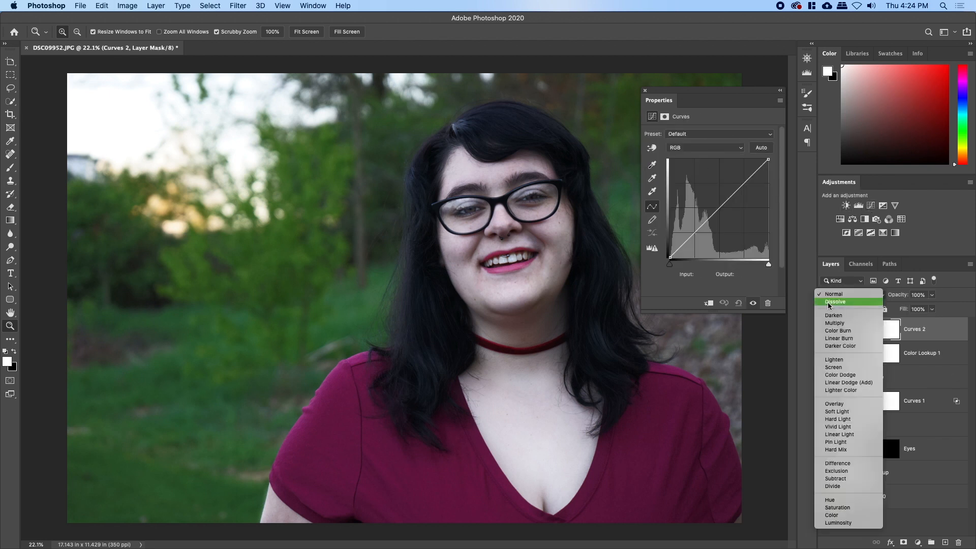
left_click(849, 515)
Lower the Green curve's white point and set the Blue curve's white point to output 196 on the new Curves layer.
left_click(698, 148)
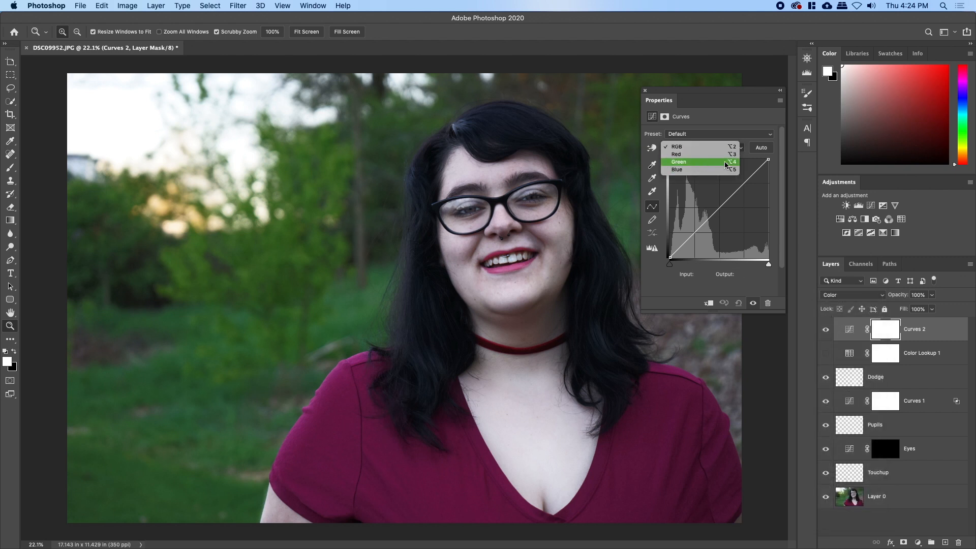
left_click(726, 163)
left_click_drag(769, 160, 771, 182)
left_click(711, 148)
left_click(706, 156)
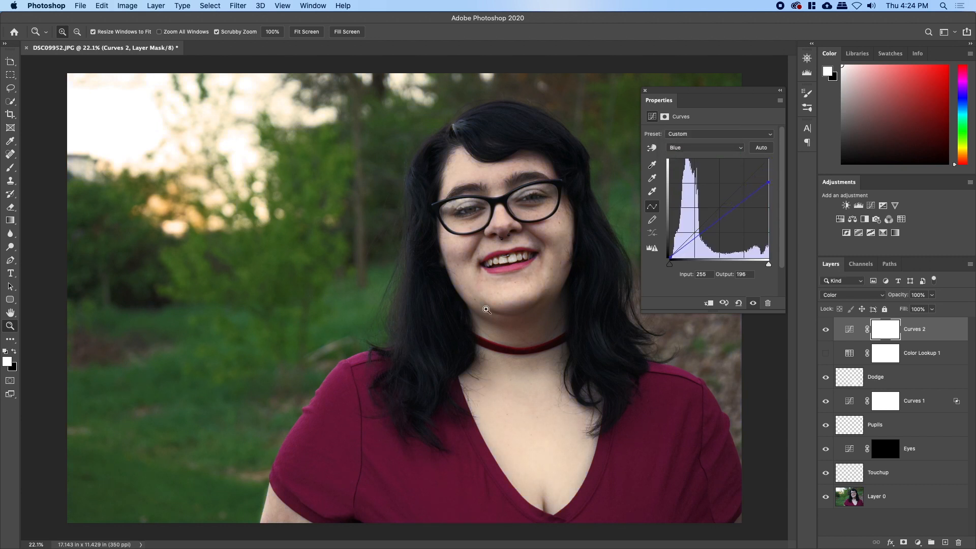
Preview the Color-mode Curves layer and try adding lower-midtone points to its Blue curve.
left_click(828, 331)
left_click(694, 236)
left_click_drag(694, 236, 694, 263)
left_click(711, 229)
left_click_drag(713, 229, 711, 228)
Raise the Red curve's black point to output 11 and check the Green curve.
left_click(704, 147)
left_click(690, 134)
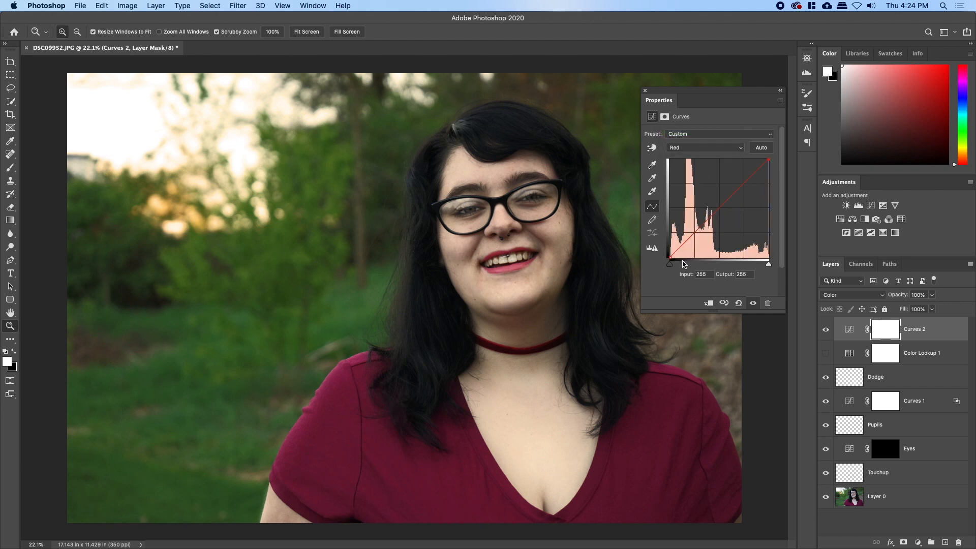
left_click_drag(669, 256, 668, 253)
left_click(681, 148)
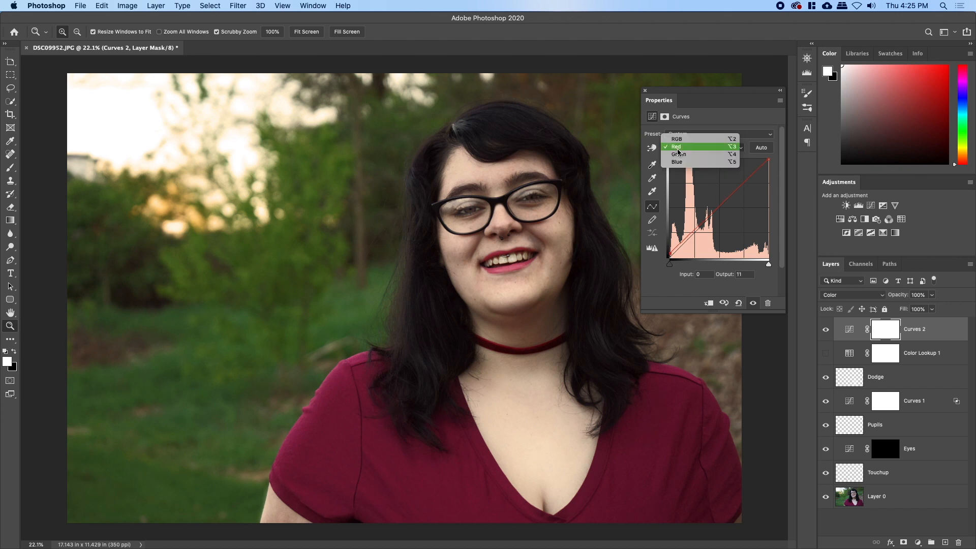
left_click(682, 156)
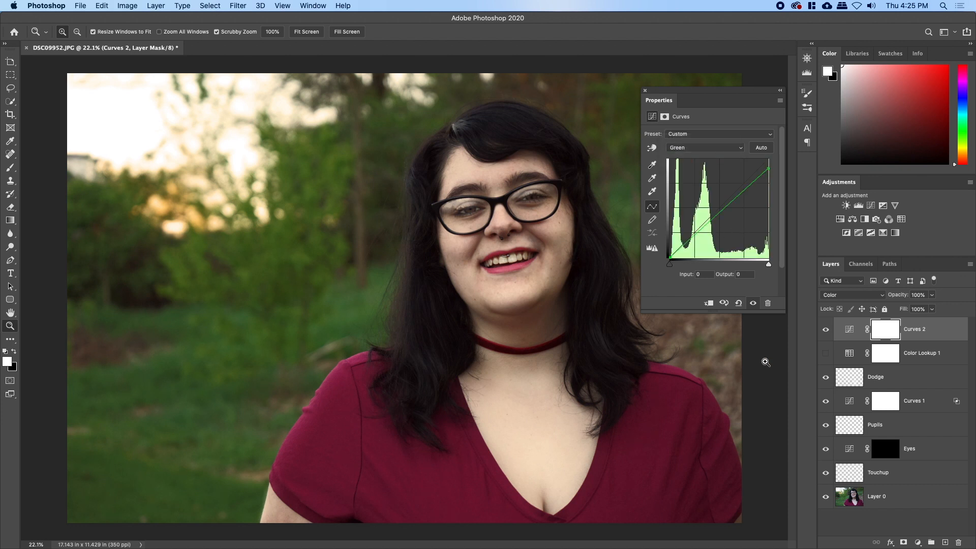
left_click(645, 91)
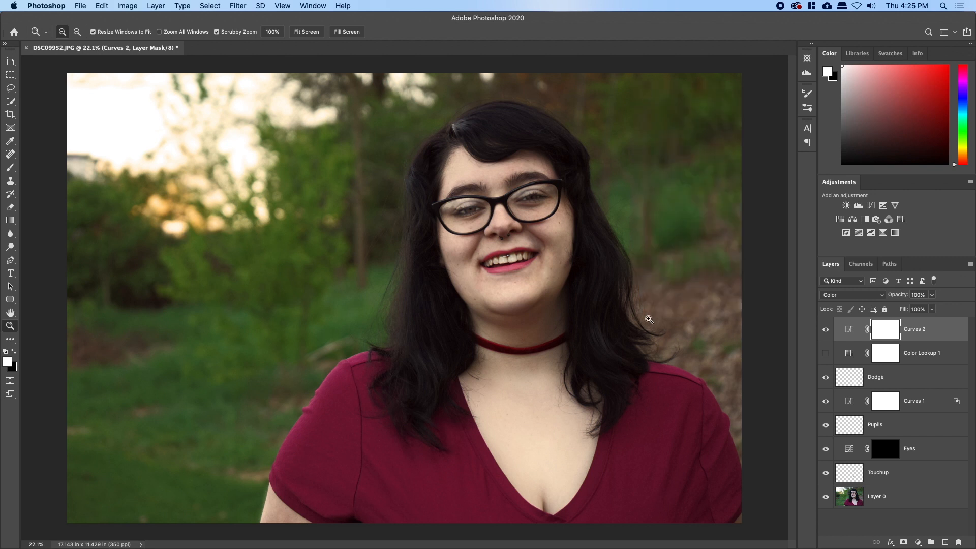
Compare the image with the Color-mode Curves layer hidden and shown, and return the Red curve's black point to output 0.
left_click(828, 329)
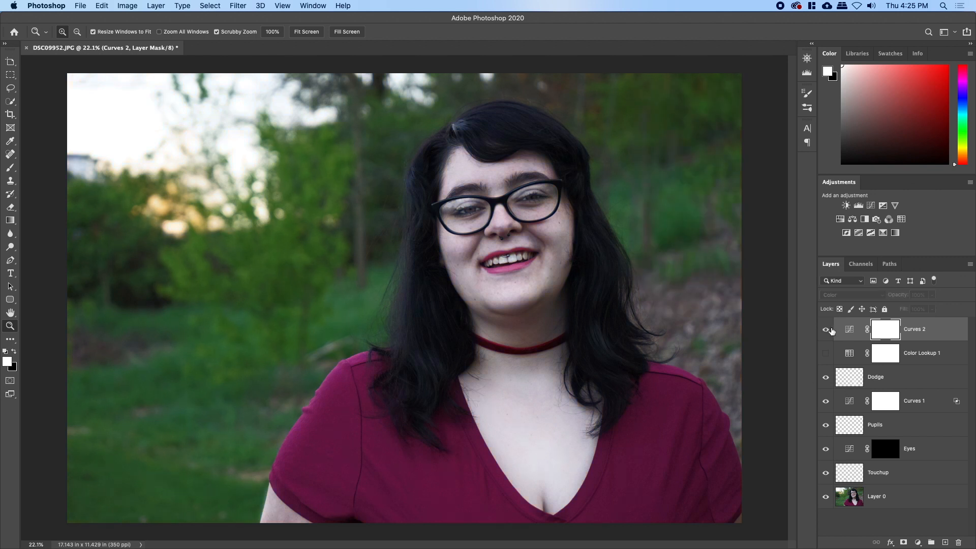
double_click(846, 330)
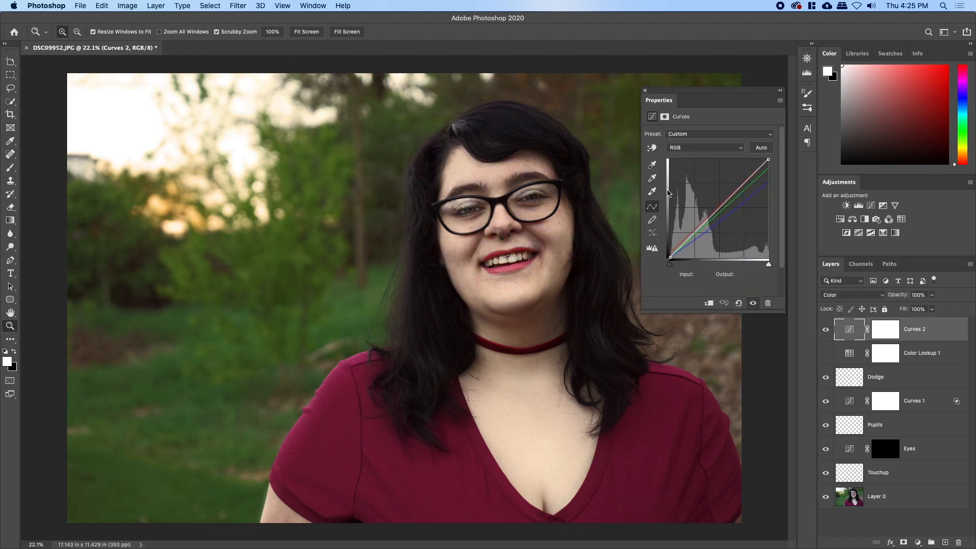
left_click(690, 147)
left_click(681, 154)
left_click(668, 257)
Lower the white points of the Blue and Green curves further to warm the portrait's highlights.
left_click(682, 148)
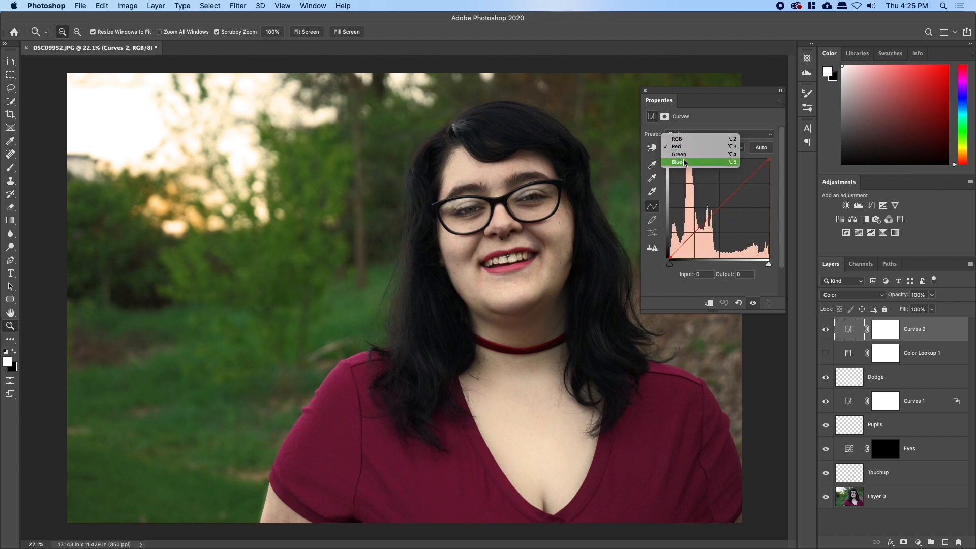
left_click(684, 162)
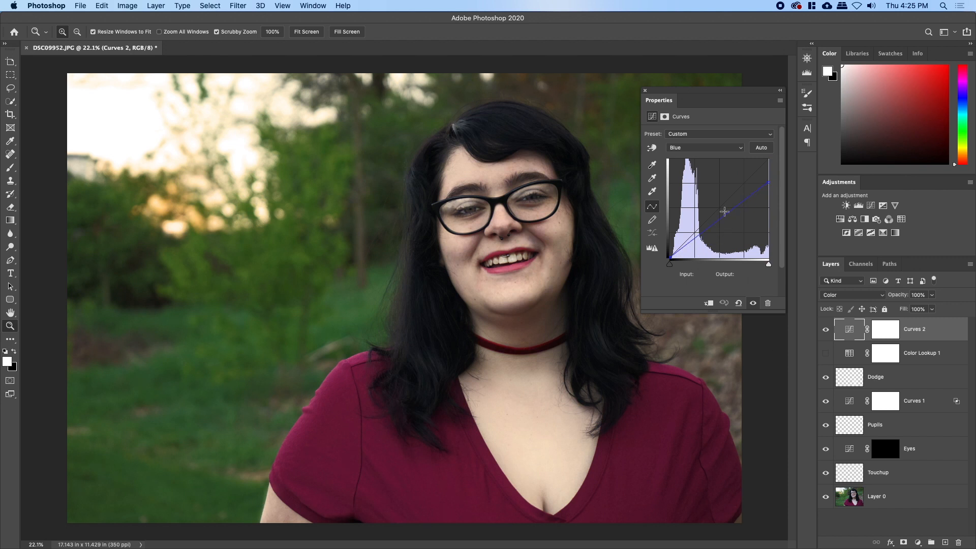
left_click(769, 181)
left_click_drag(769, 181, 776, 195)
left_click(725, 148)
left_click(722, 139)
left_click_drag(769, 169, 782, 177)
left_click(644, 91)
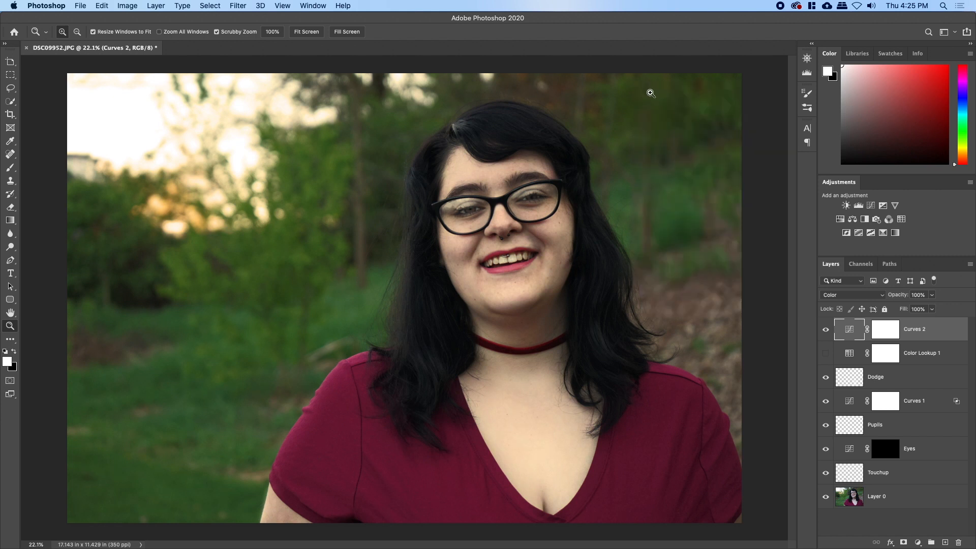
Add a Hue/Saturation layer at the top of the stack with Colorize enabled, hue 35 and saturation 34.
left_click(840, 220)
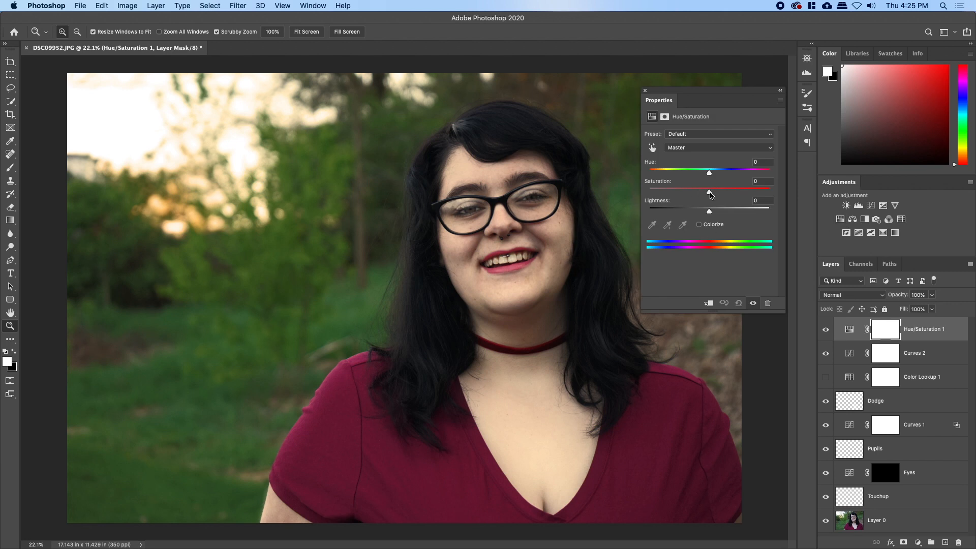
left_click(699, 224)
left_click_drag(652, 172, 704, 191)
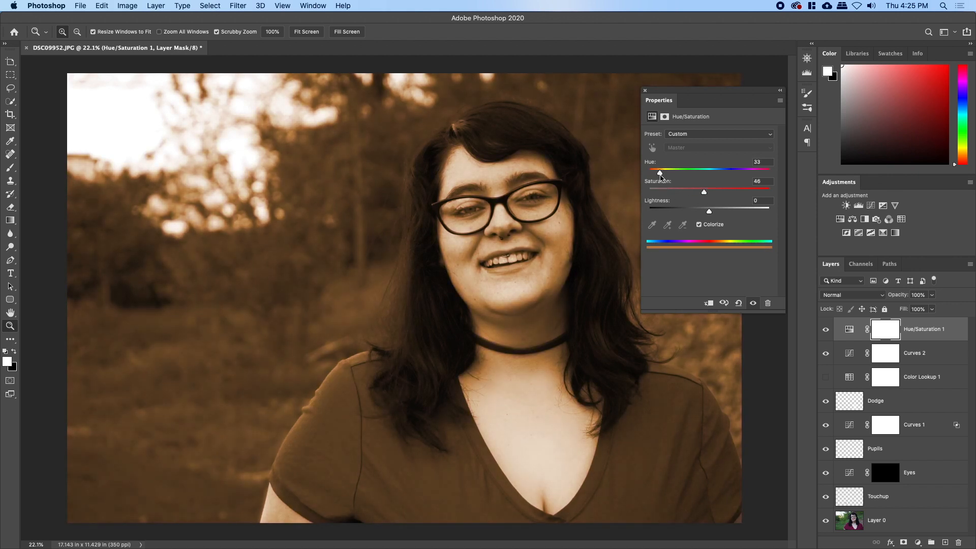
left_click_drag(491, 192, 467, 205)
left_click_drag(442, 278, 386, 280)
mouse_move(712, 214)
left_mouse_down()
mouse_move(728, 216)
mouse_move(712, 216)
left_mouse_up()
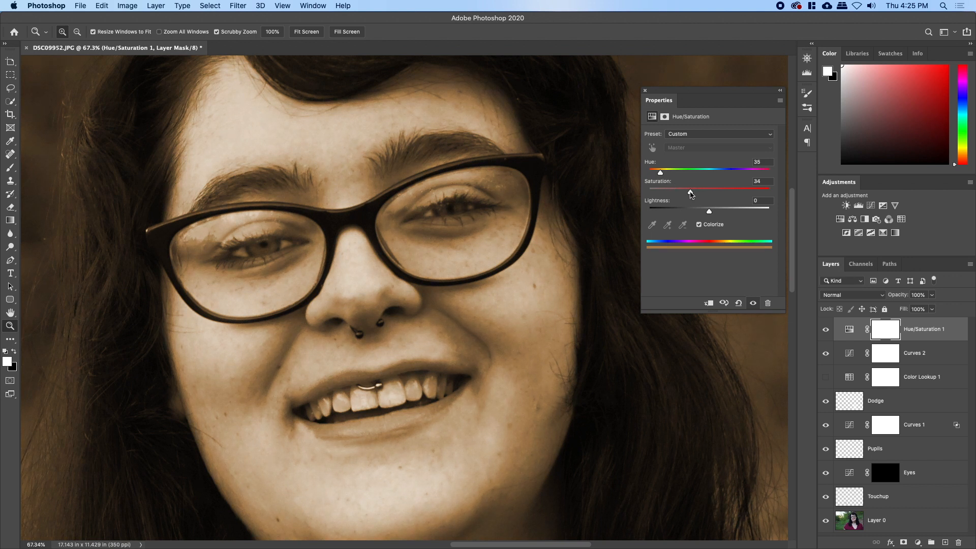
Set the Hue/Saturation layer's blend mode to Color.
left_click(645, 91)
left_click(830, 295)
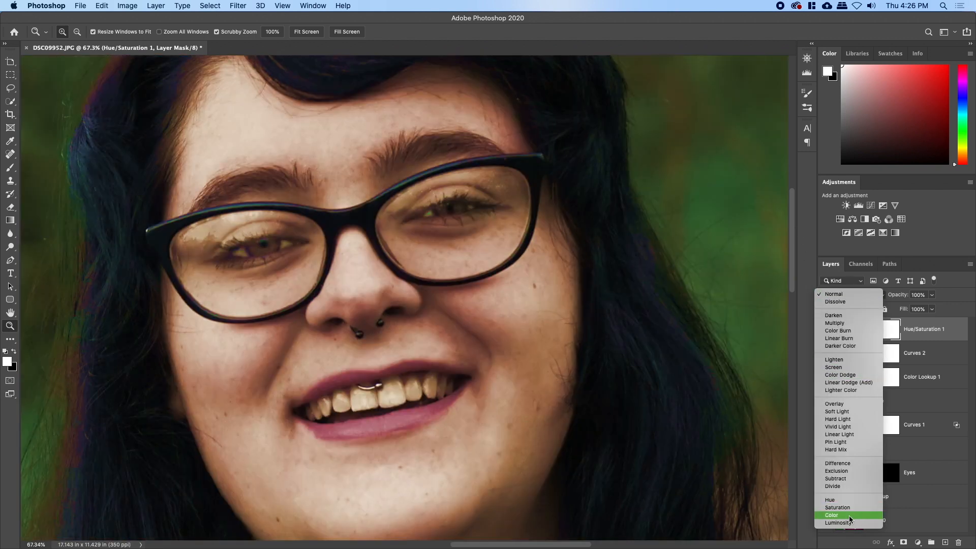
left_click(848, 516)
Invert the Hue/Saturation layer's mask to black and prepare a 200 px white brush at 10% flow.
left_click_drag(601, 300, 569, 307)
key("b")
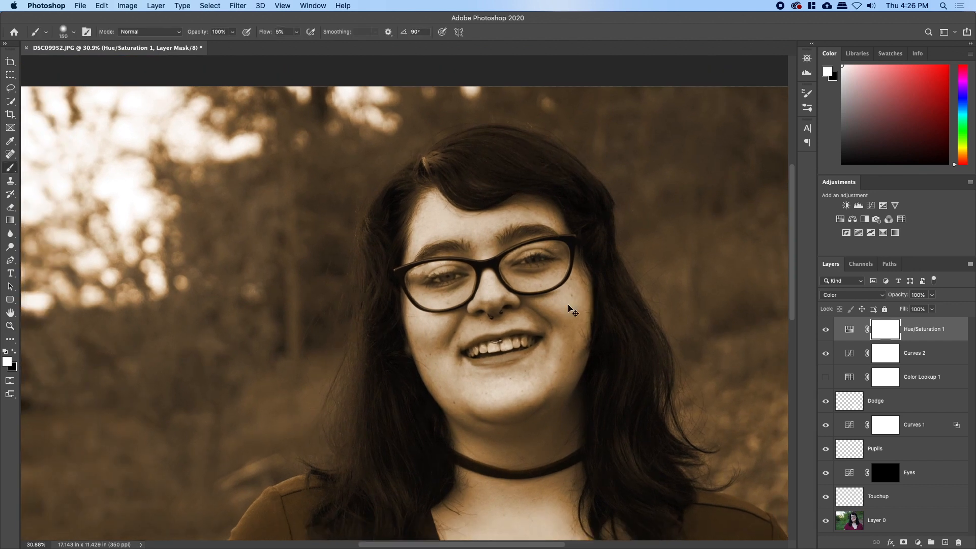
key("super+i")
key("bracketright")
key("bracketright")
key("bracketright")
key("bracketright")
key("bracketleft")
key("bracketleft")
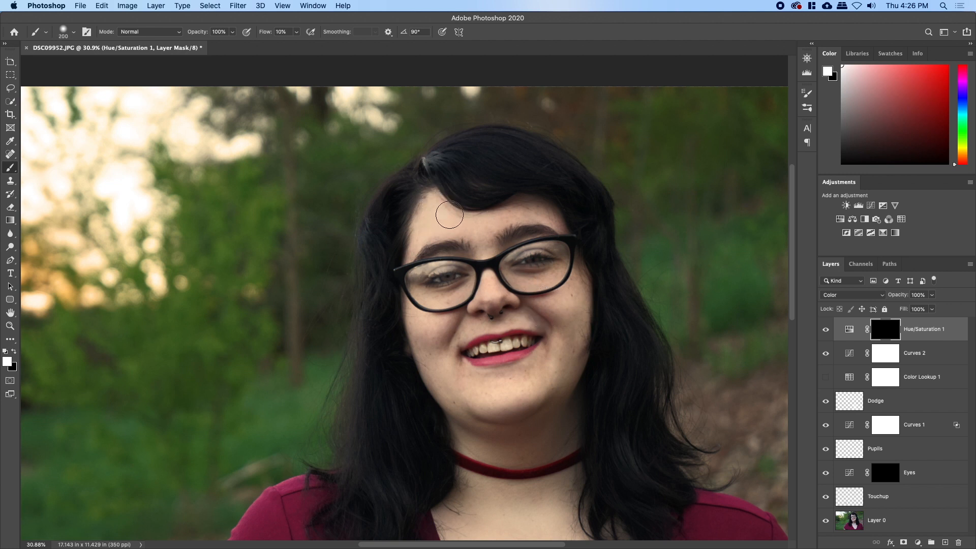
Paint white on the Hue/Saturation mask over the forehead, cheeks, chin and upper neck, resizing the brush to fit each area.
mouse_move(546, 220)
left_mouse_down()
mouse_move(464, 233)
mouse_move(494, 245)
mouse_move(446, 228)
mouse_move(426, 243)
left_mouse_up()
mouse_move(563, 281)
left_mouse_down()
mouse_move(578, 278)
mouse_move(577, 305)
mouse_move(550, 317)
left_mouse_up()
key("]")
key("]")
key("]")
key("bracketleft")
key("bracketleft")
mouse_move(449, 338)
left_mouse_down()
mouse_move(456, 362)
mouse_move(424, 341)
mouse_move(417, 318)
mouse_move(466, 405)
mouse_move(485, 394)
mouse_move(461, 376)
mouse_move(566, 361)
mouse_move(569, 344)
mouse_move(496, 409)
mouse_move(505, 419)
mouse_move(481, 434)
mouse_move(498, 440)
mouse_move(587, 365)
mouse_move(552, 372)
mouse_move(584, 372)
mouse_move(566, 447)
mouse_move(506, 450)
mouse_move(456, 429)
mouse_move(532, 415)
left_mouse_up()
key("bracketright")
mouse_move(523, 476)
left_mouse_down()
mouse_move(502, 330)
mouse_move(566, 328)
mouse_move(408, 340)
mouse_move(445, 335)
mouse_move(439, 405)
mouse_move(433, 371)
left_mouse_up()
Raise the brush flow to 40% and paint the Hue/Saturation mask over the neck and chest with a larger brush.
key("shift+4")
key("bracketright")
key("bracketright")
key("bracketright")
mouse_move(449, 379)
left_mouse_down()
mouse_move(531, 506)
mouse_move(549, 497)
mouse_move(540, 488)
mouse_move(562, 449)
mouse_move(542, 414)
mouse_move(537, 374)
left_mouse_up()
Size the white brush to 200 px and paint the Hue/Saturation mask over the remaining face skin.
key("bracketleft")
key("bracketleft")
key("bracketleft")
key("bracketleft")
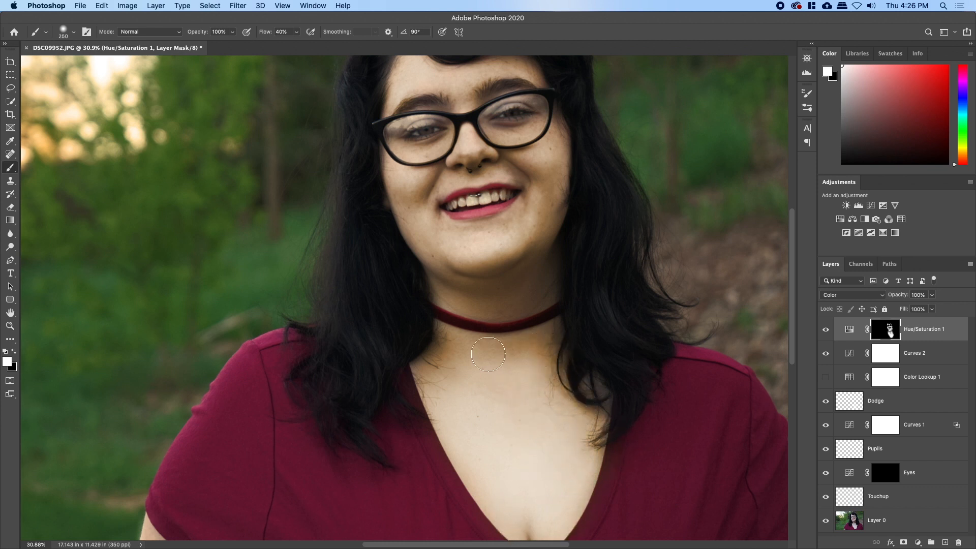
scroll(429, 283, "up", 5)
key("bracketright")
key("bracketleft")
key("bracketleft")
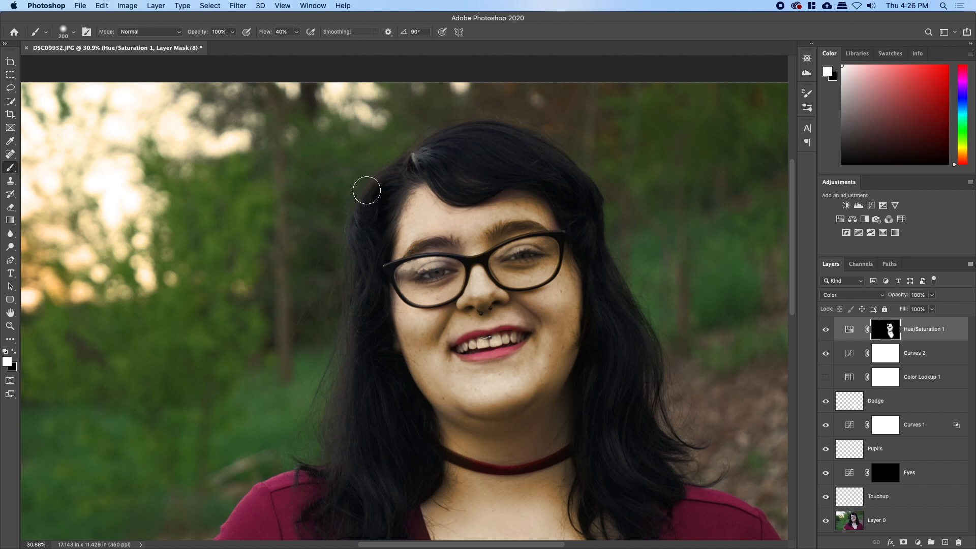
Lower the Hue/Saturation layer's hue to 21 and move the layer below Curves 2.
double_click(850, 329)
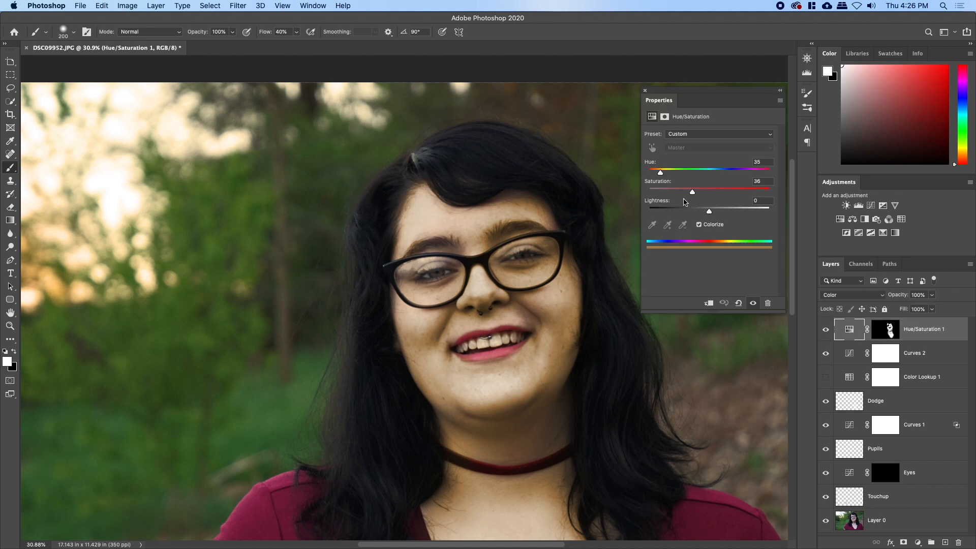
left_click_drag(660, 175, 659, 175)
left_click_drag(929, 336, 929, 360)
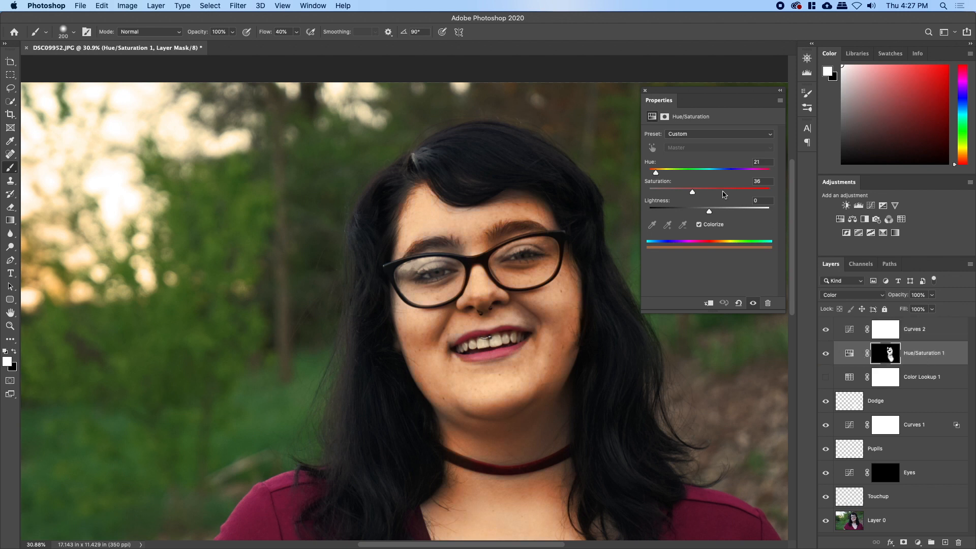
Set the Hue/Saturation layer's hue to 18, saturation to 33 and layer opacity to 18%.
mouse_move(684, 197)
left_mouse_down()
mouse_move(621, 200)
mouse_move(665, 202)
mouse_move(657, 176)
mouse_move(671, 196)
left_mouse_up()
left_click(825, 354)
left_click(826, 354)
left_click_drag(903, 294, 828, 295)
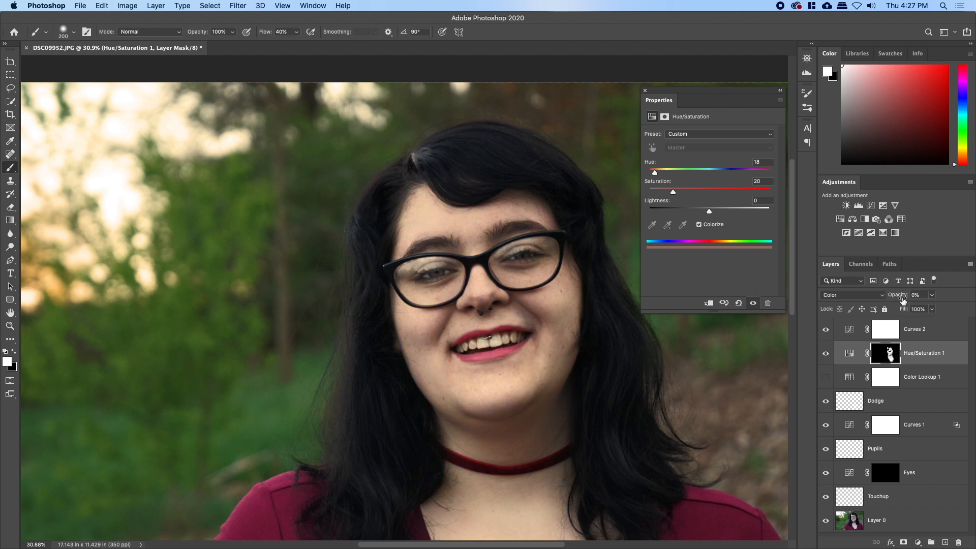
left_click_drag(897, 296, 914, 295)
left_click(826, 356)
left_click(825, 356)
left_click_drag(901, 299, 888, 299)
Compare the face close up with and without the Hue/Saturation layer, and against the original photo layer alone.
key("z")
left_click_drag(547, 336, 580, 387)
left_click_drag(586, 414, 499, 296)
left_click(826, 355)
left_click(826, 355)
left_click(825, 521, "alt")
left_click(825, 520, "alt")
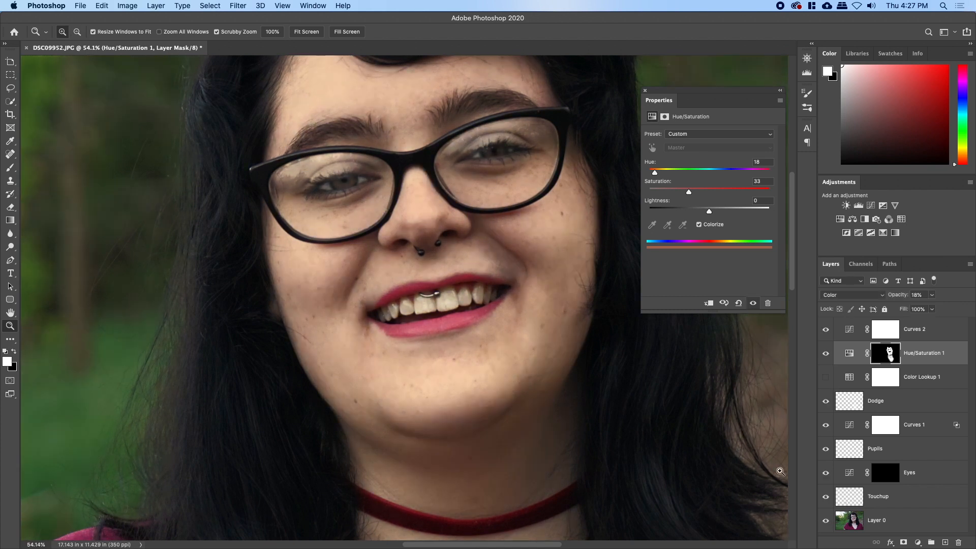
Hide Curves 2, compare the skin with and without the Hue/Saturation layer, and raise that layer's opacity to 36%.
left_click_drag(514, 285, 540, 386)
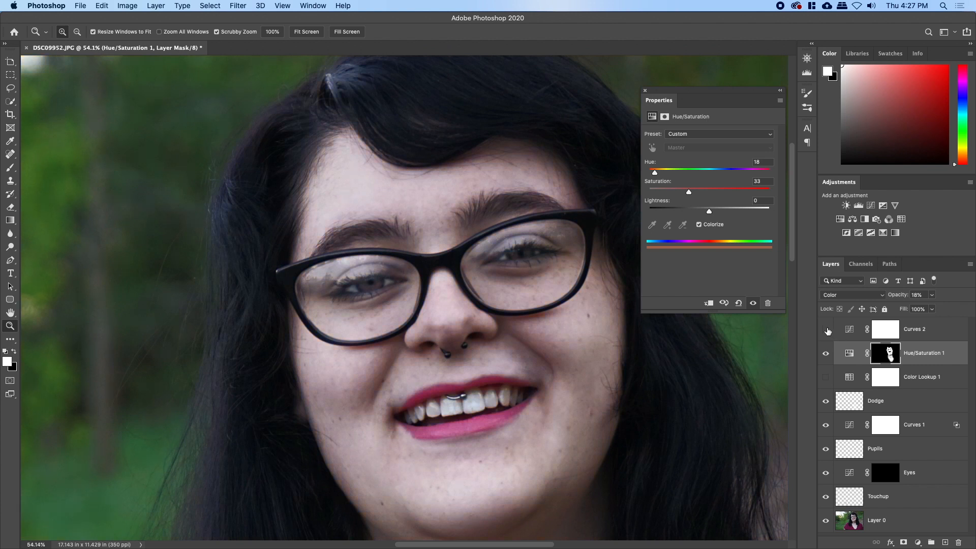
left_click(826, 355)
left_click(826, 355)
left_click(826, 355)
left_click(827, 355)
left_click_drag(892, 297, 902, 299)
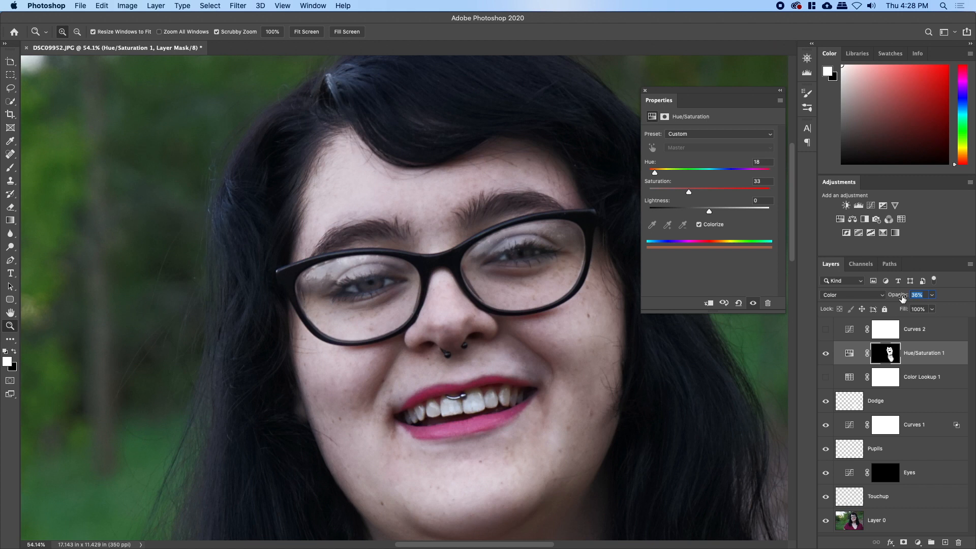
Show Curves 2 again and raise its Blue channel highlight point to an output of 210.
left_click(858, 336)
left_click(826, 330)
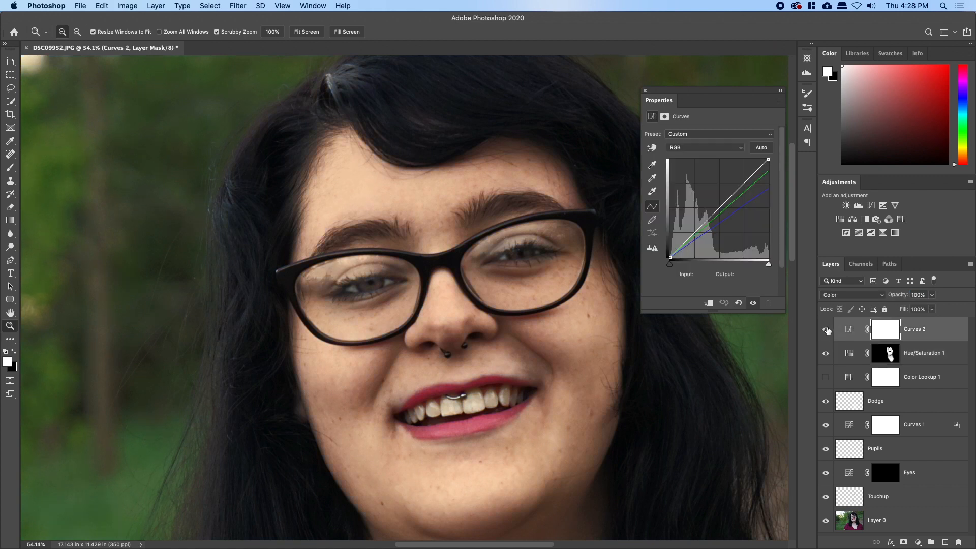
left_click(691, 147)
left_click(691, 172)
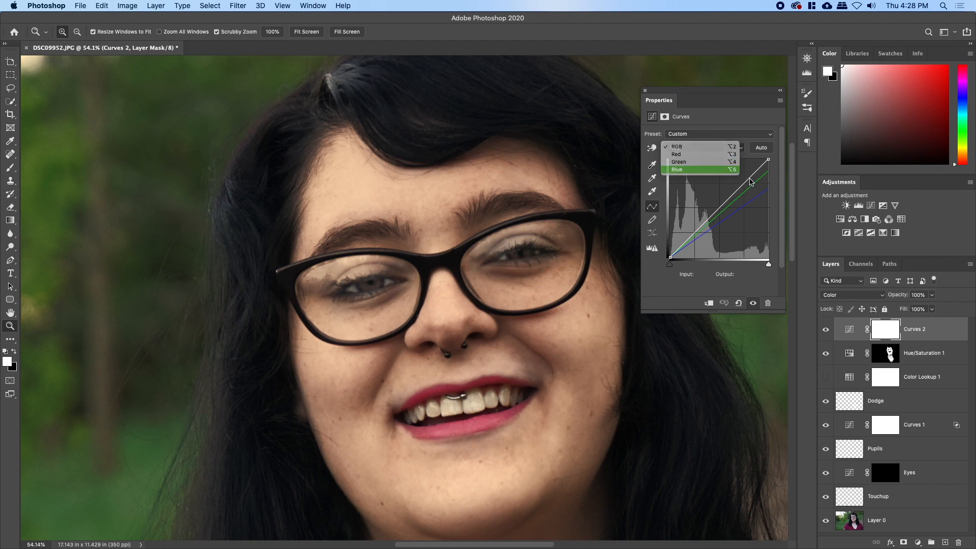
left_click_drag(769, 186, 771, 173)
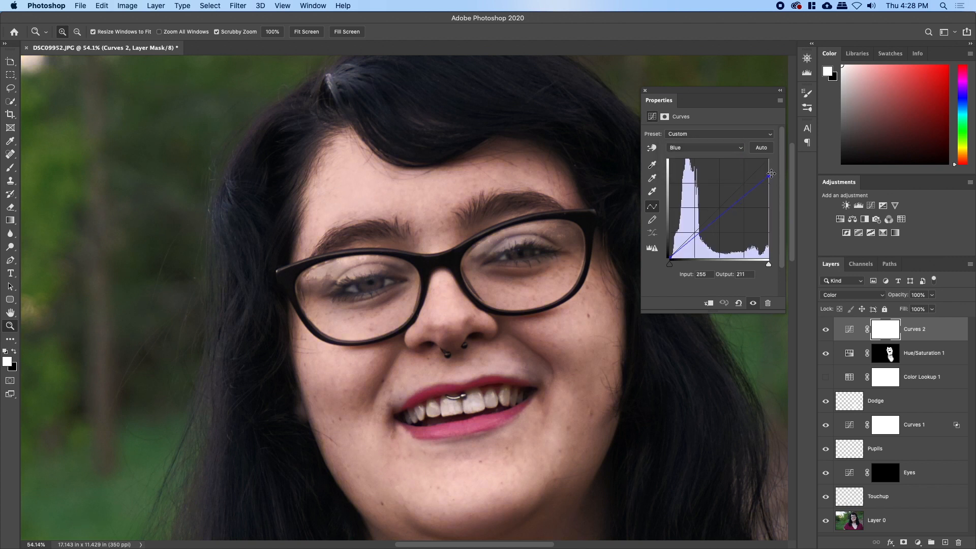
Move the Color Lookup layer to the top of the stack and make it visible, comparing the image with and without it.
left_click_drag(537, 246, 497, 243)
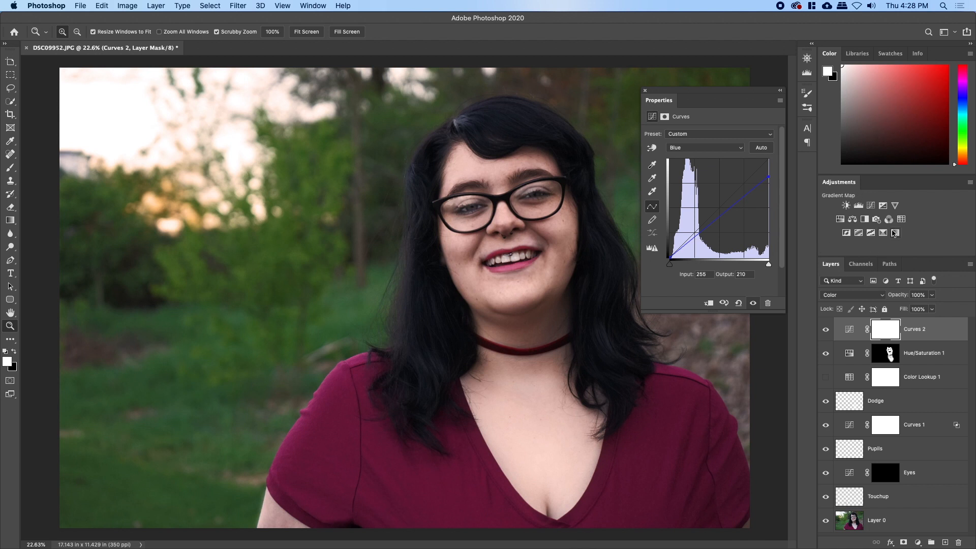
left_click_drag(897, 384, 919, 296)
left_click(825, 331)
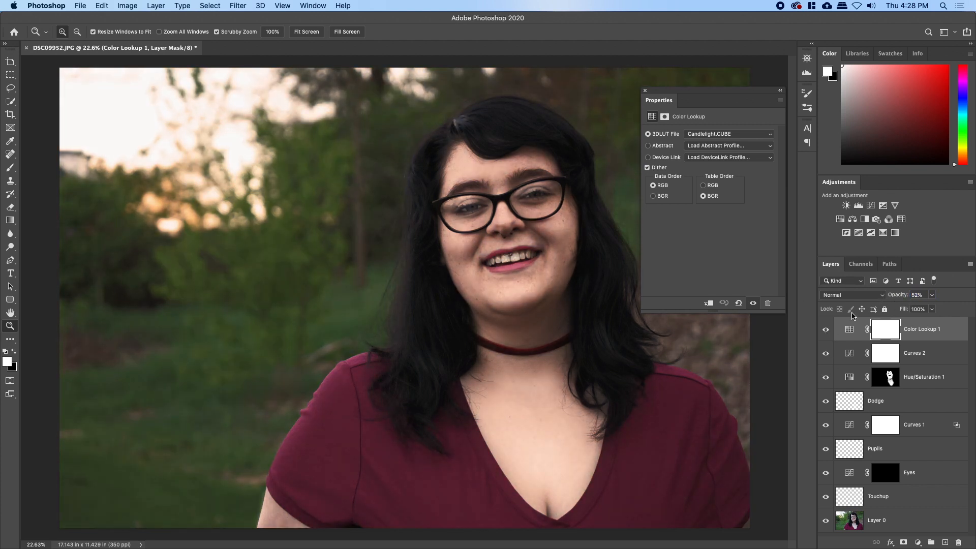
left_click(826, 330)
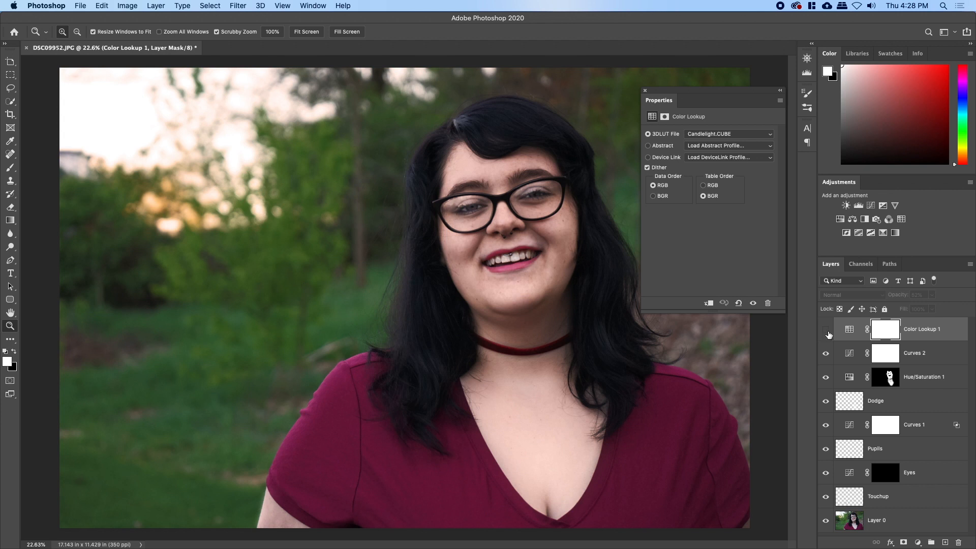
left_click(826, 331)
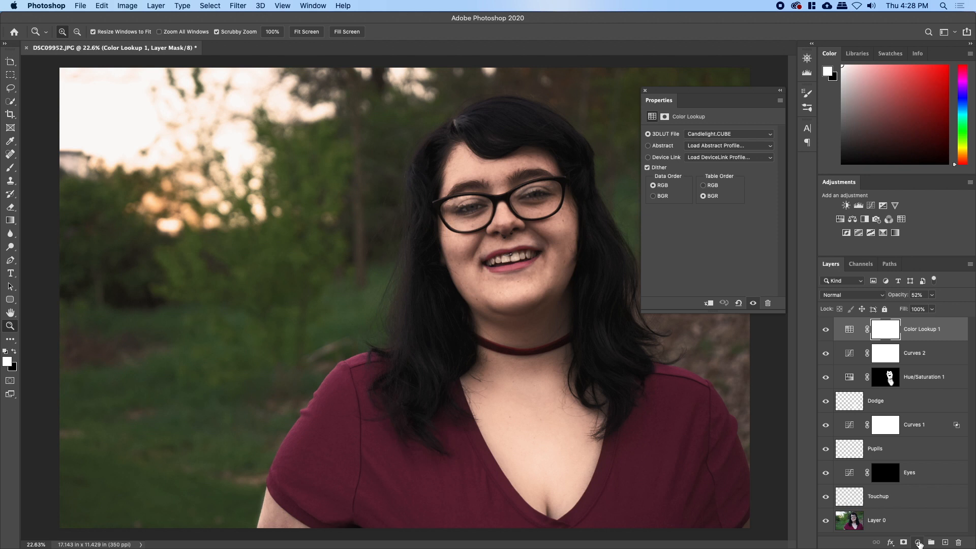
left_click(917, 543)
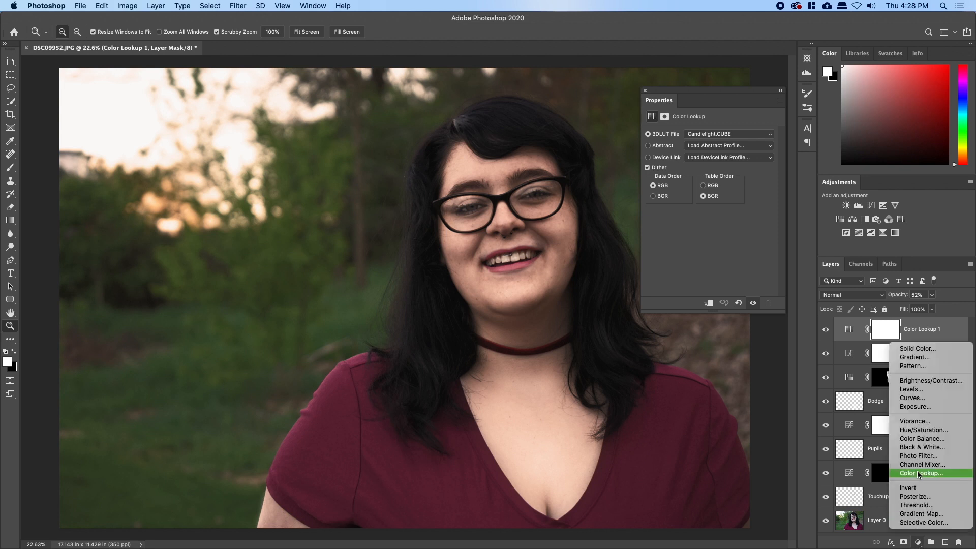
left_click(924, 514)
left_click(928, 464)
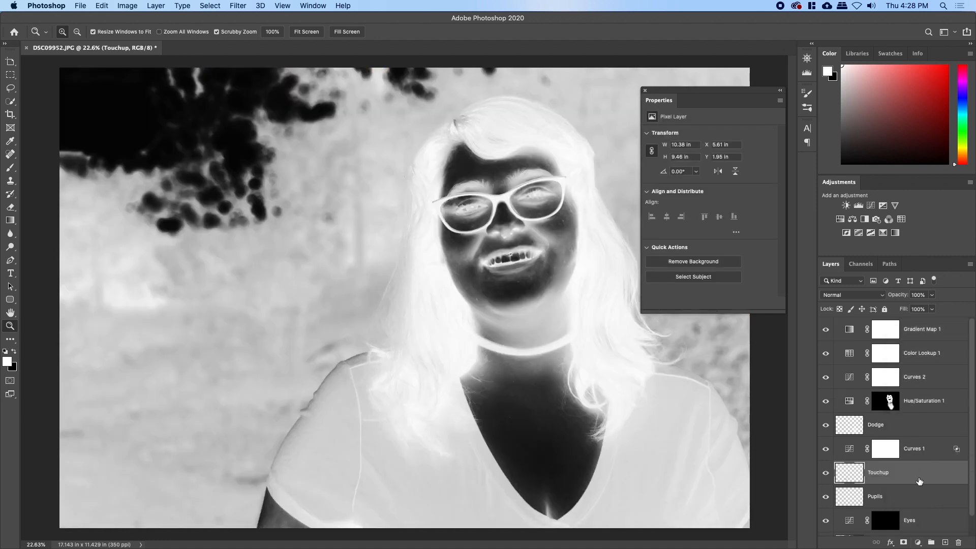
left_click_drag(919, 480, 921, 523)
left_click(930, 331)
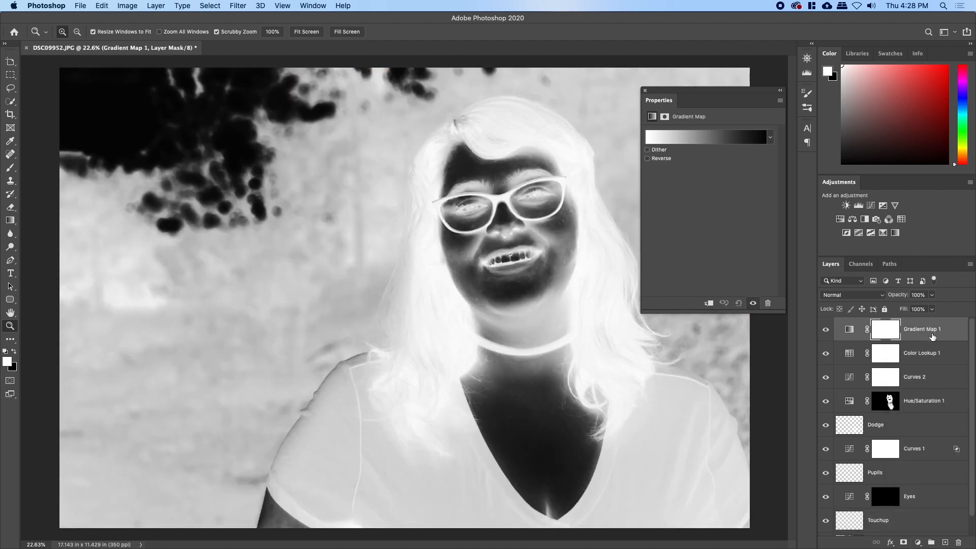
key("Delete")
Add a Gradient Fill layer above Color Lookup 1 with the Radial style and the Sun Flare gradient.
left_click(919, 541)
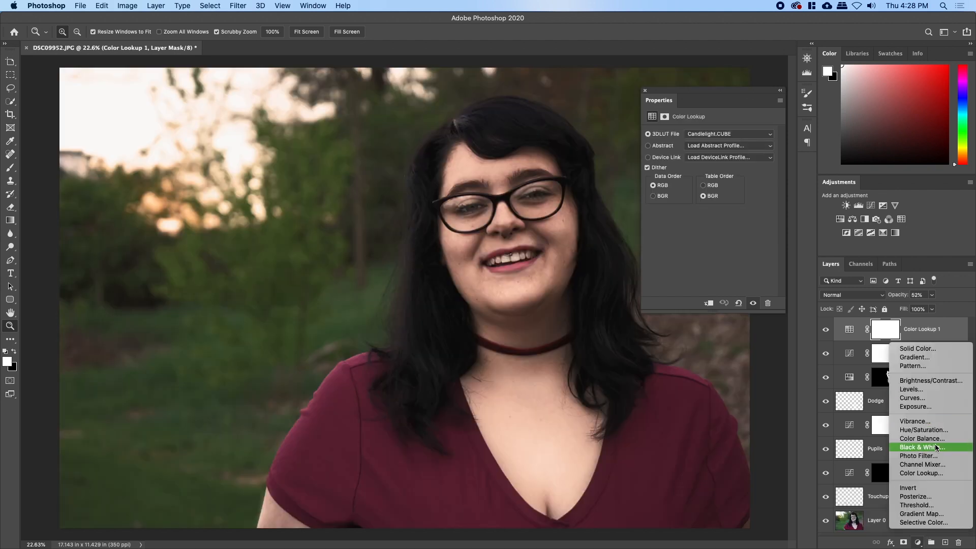
left_click(926, 357)
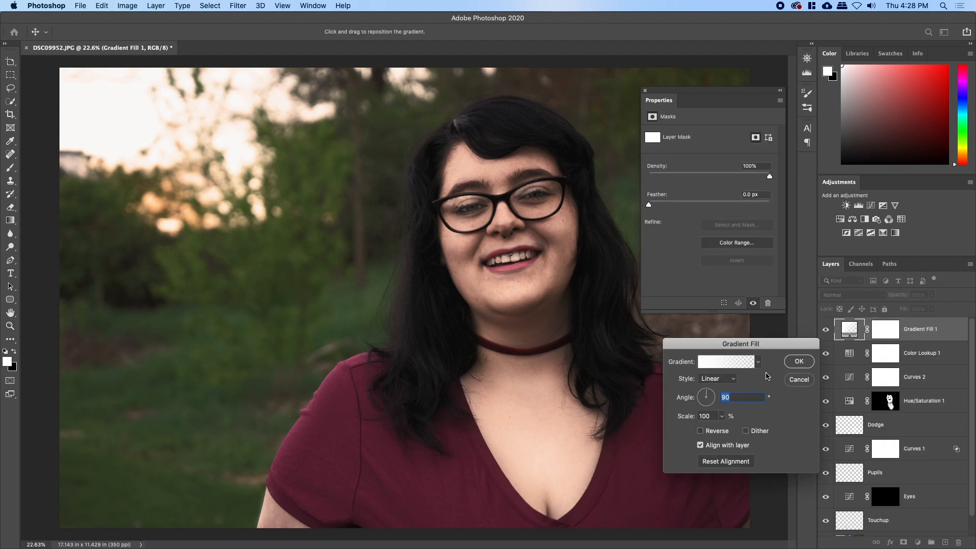
left_click(732, 379)
left_click(727, 387)
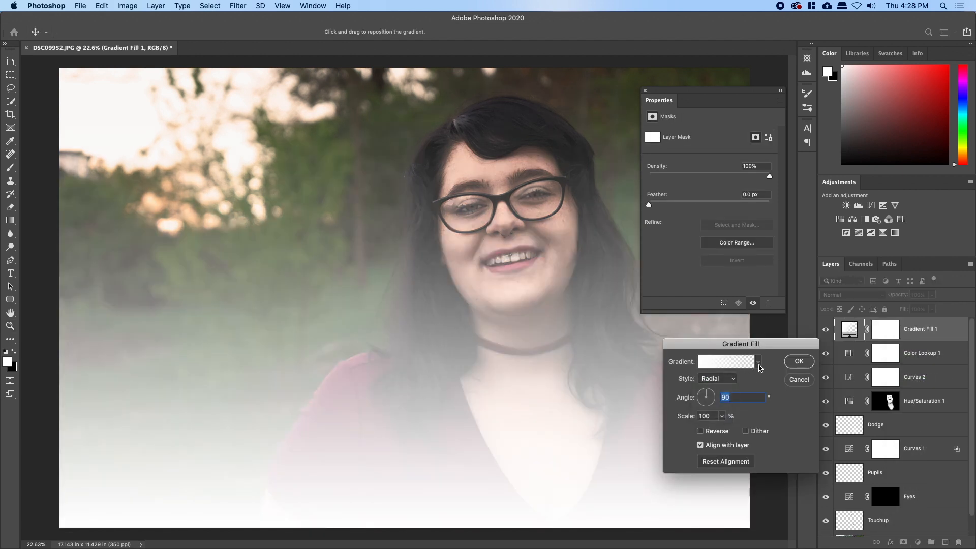
left_click(758, 363)
scroll(722, 400, "down", 5)
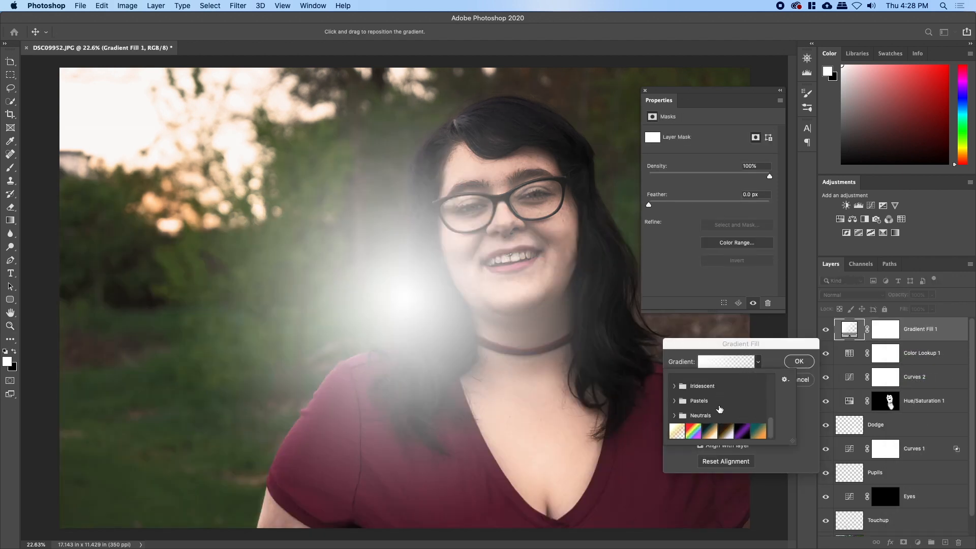
left_click(679, 431)
left_click(794, 363)
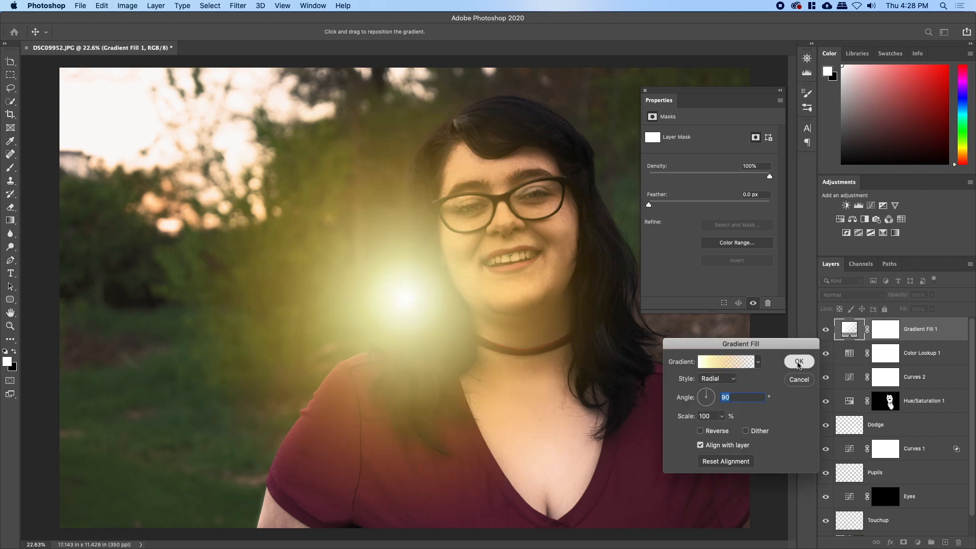
left_click(794, 362)
key("z")
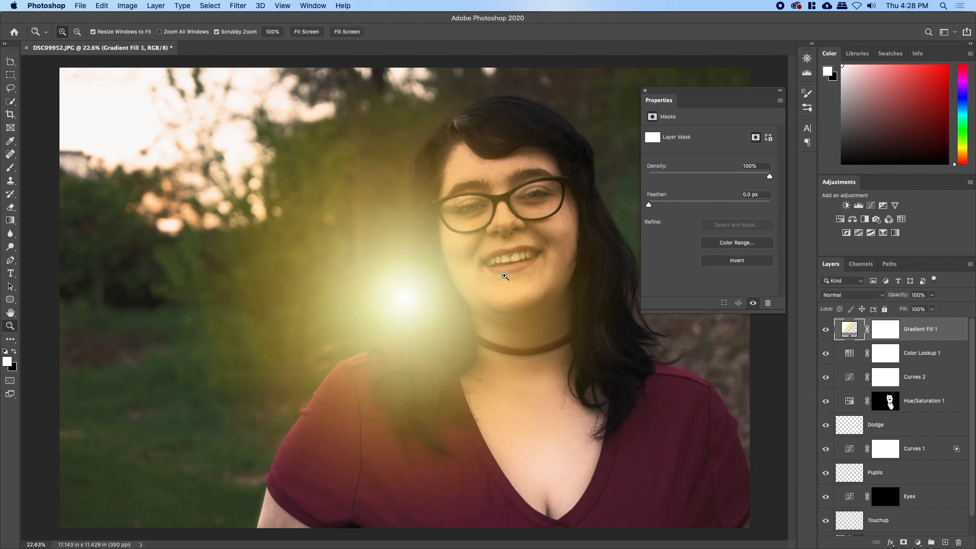
Reopen the gradient fill and move its glow onto the bright sky in the photo's upper-left background.
double_click(842, 338)
left_click_drag(420, 308, 231, 167)
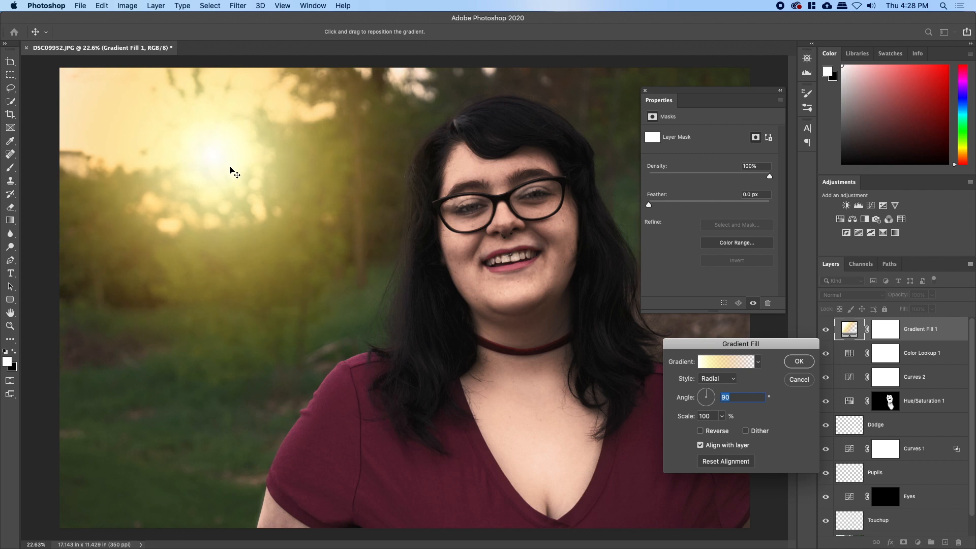
Recolor the gradient's stop at 18% to warm orange ffe7ba and scale the gradient fill to 81%.
left_click(740, 366)
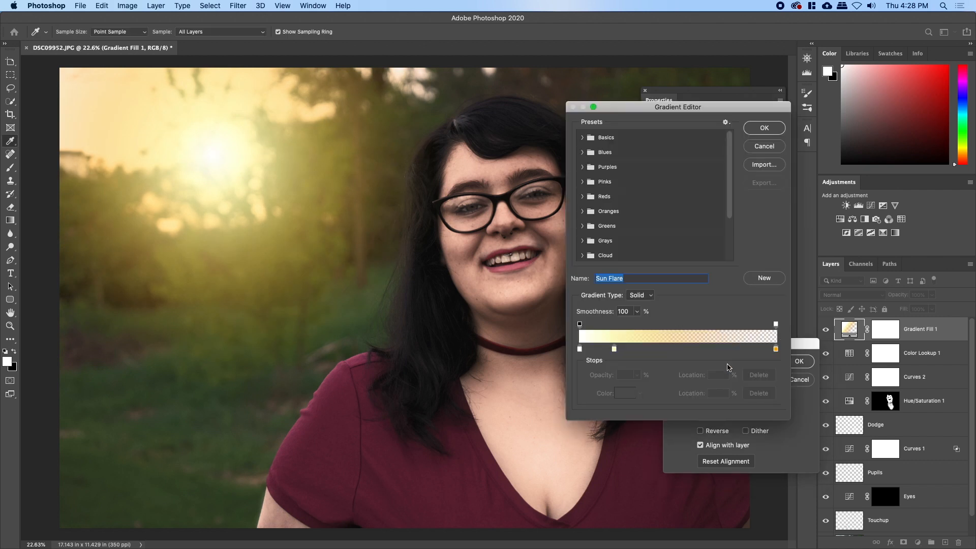
double_click(613, 349)
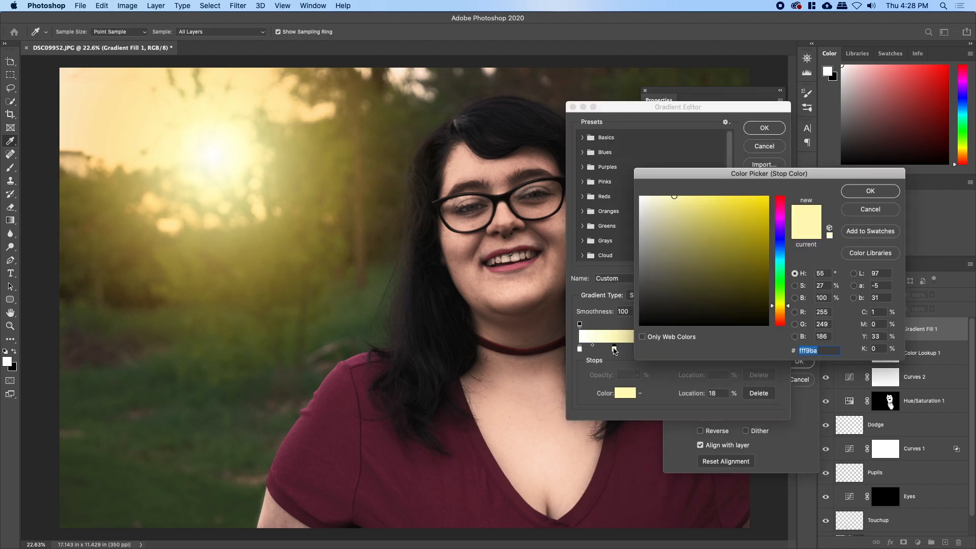
left_click(789, 309)
left_click_drag(790, 312, 792, 313)
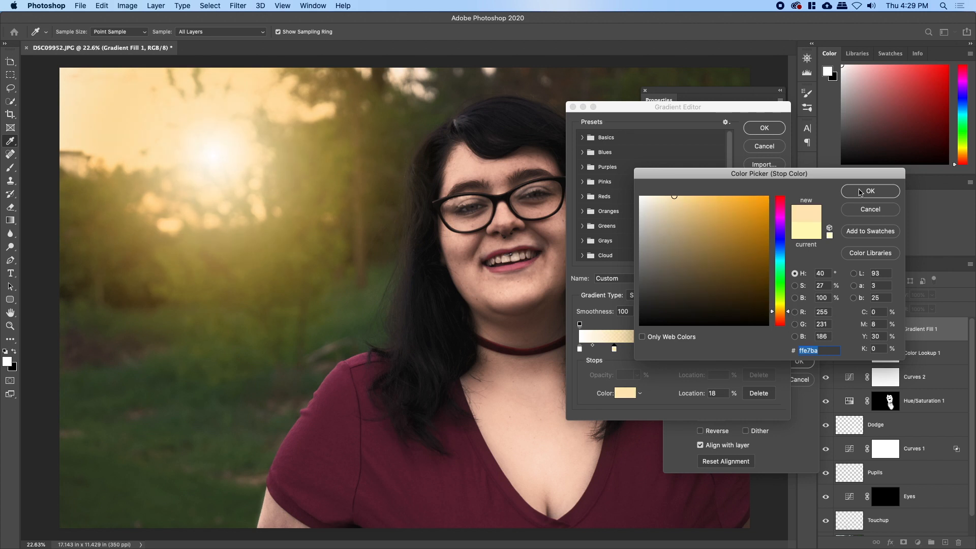
left_click(885, 194)
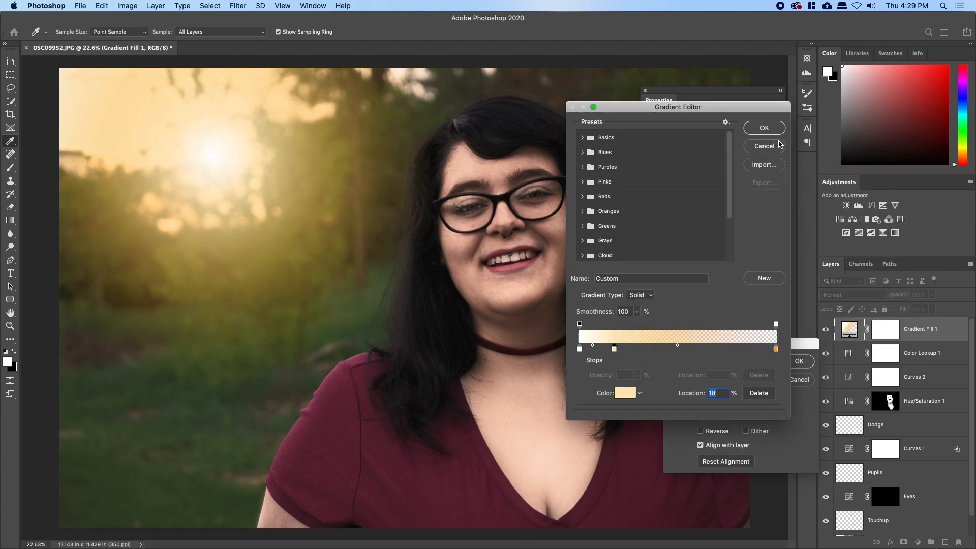
left_click(764, 128)
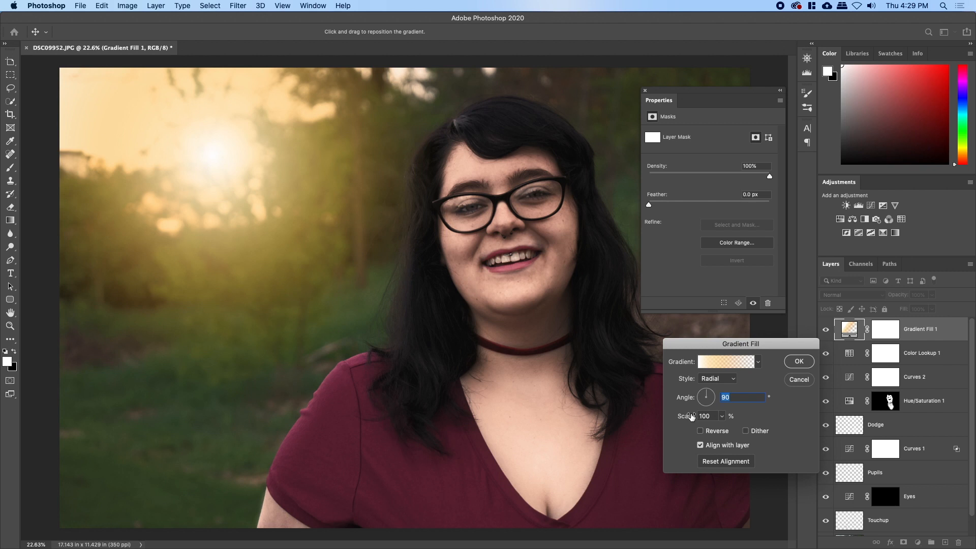
left_click_drag(686, 416, 676, 417)
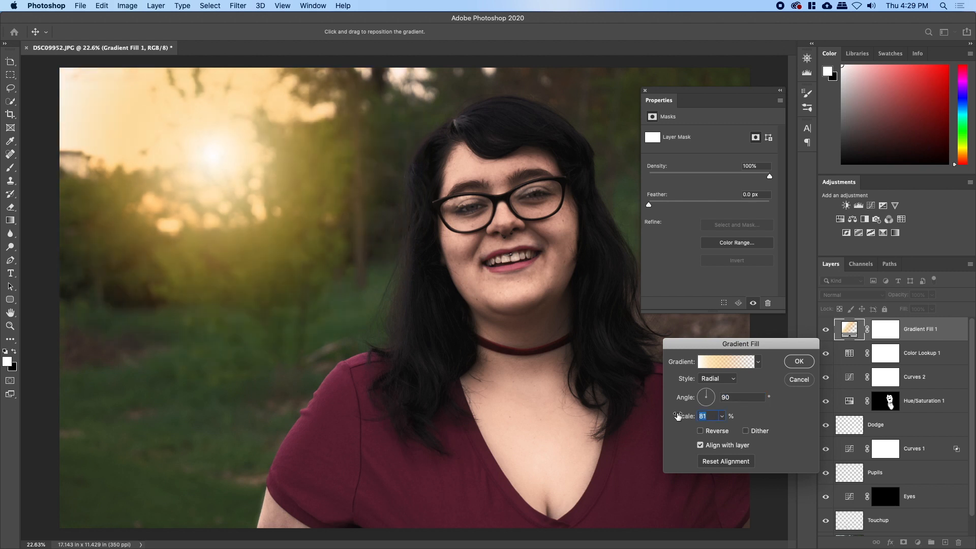
left_click(806, 360)
Set the Gradient Fill layer's blend mode to Vivid Light and its fill to 57%, leaving the gradient settings as they are.
left_click(864, 296)
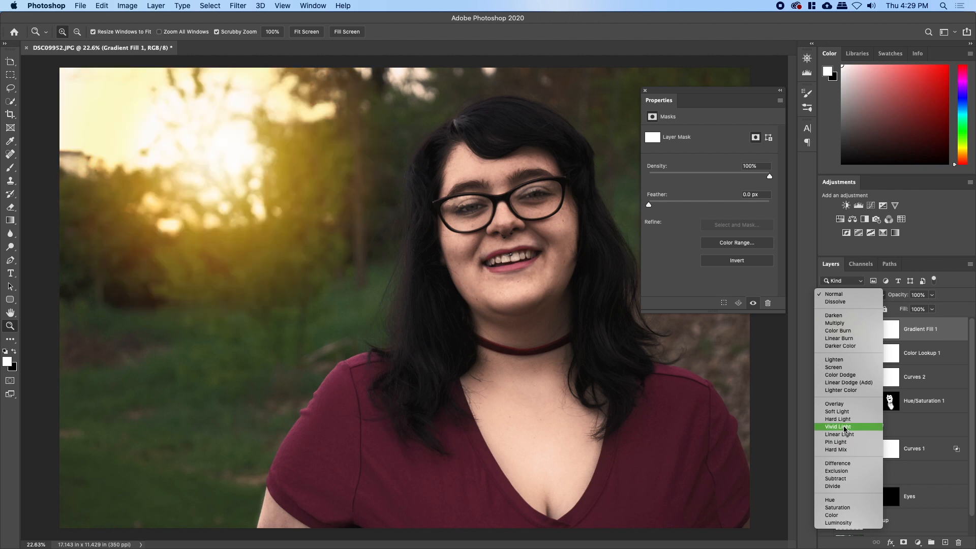
left_click(844, 429)
left_click_drag(903, 296, 884, 313)
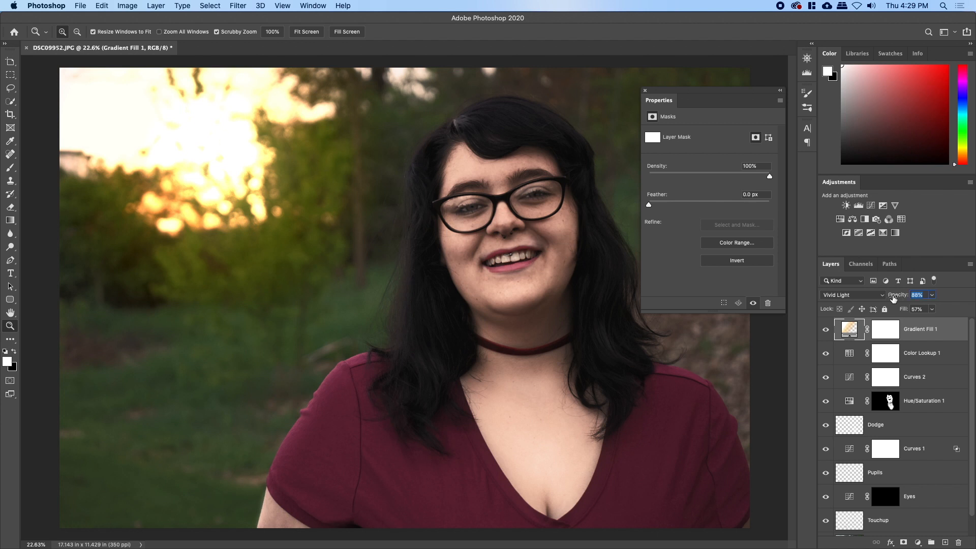
double_click(850, 330)
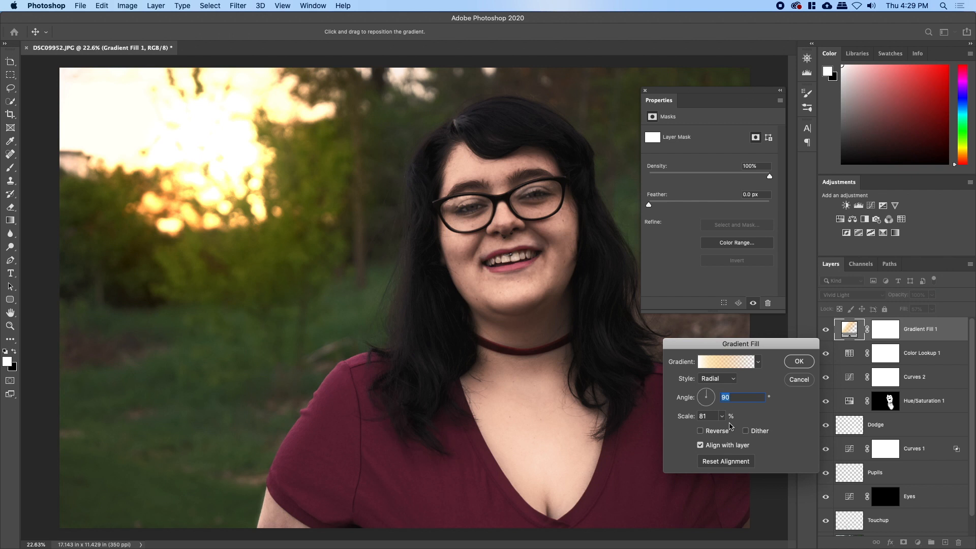
left_click(798, 361)
Change the Gradient Fill layer's blend mode to Hard Light and set its fill to 100%.
left_click(846, 296)
left_click(837, 293)
left_click(834, 292)
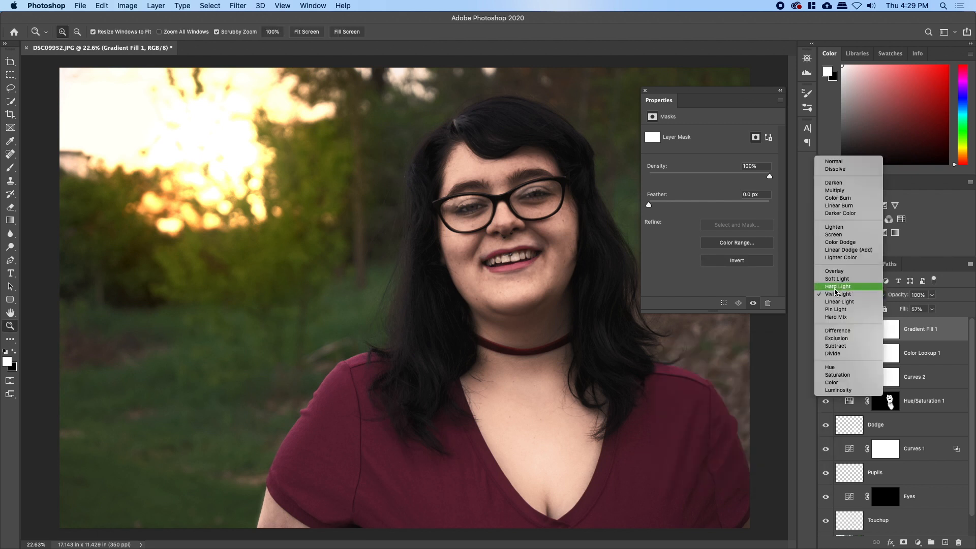
left_click(835, 286)
left_click_drag(901, 309, 943, 313)
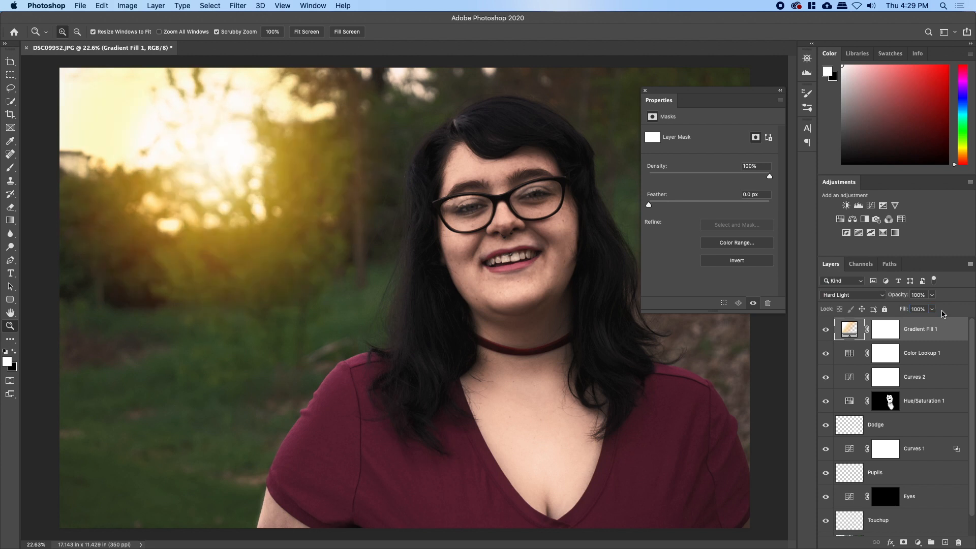
left_click(898, 298)
left_click_drag(909, 298, 901, 299)
Create a new layer named Sun Center above the gradient fill layer.
key("super+shift+n")
type("Sun Center")
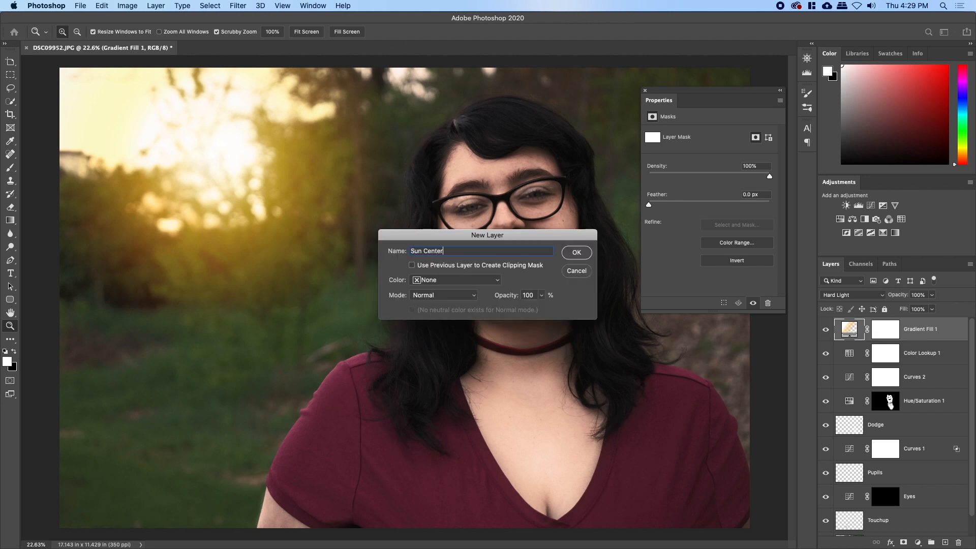
key("Return")
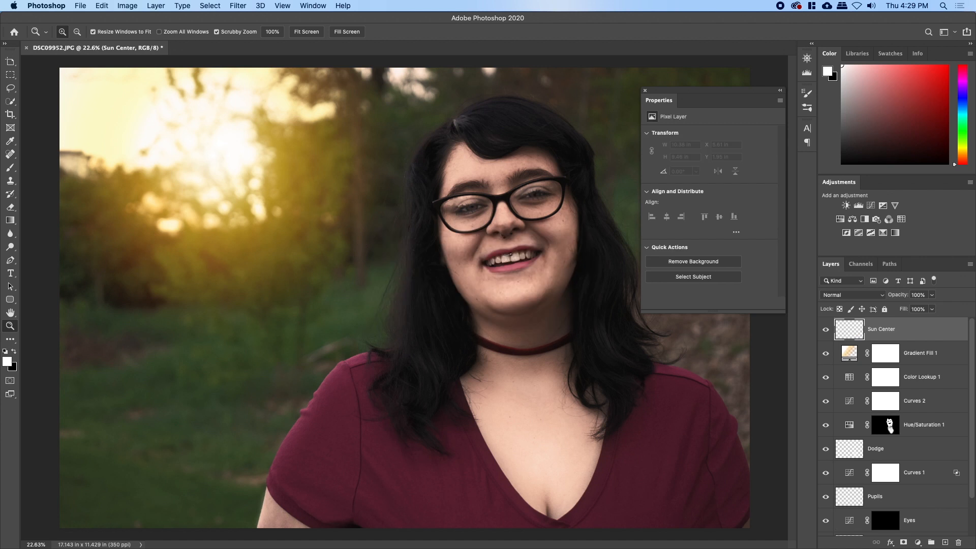
Rename the Gradient Fill layer to Sun Rays.
left_click(923, 353)
type("Su")
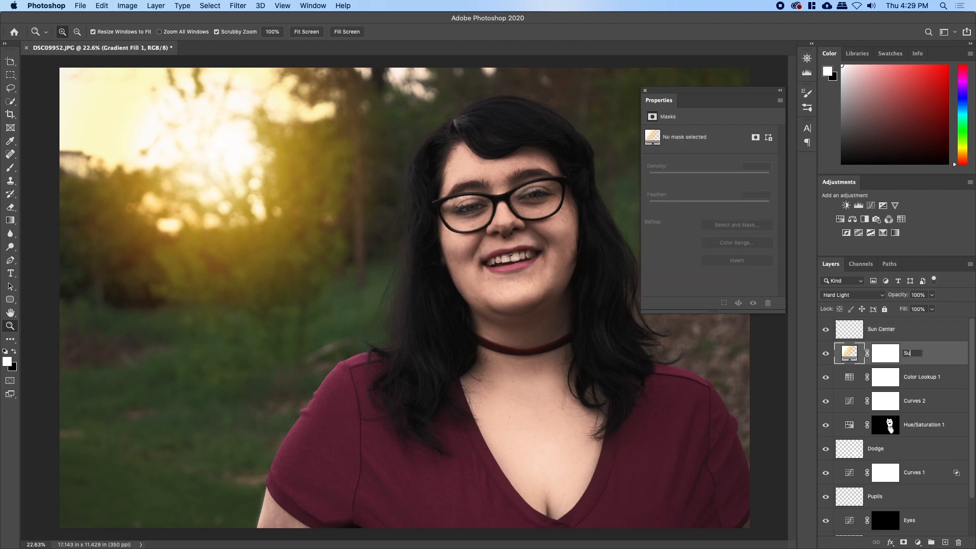
key("Return")
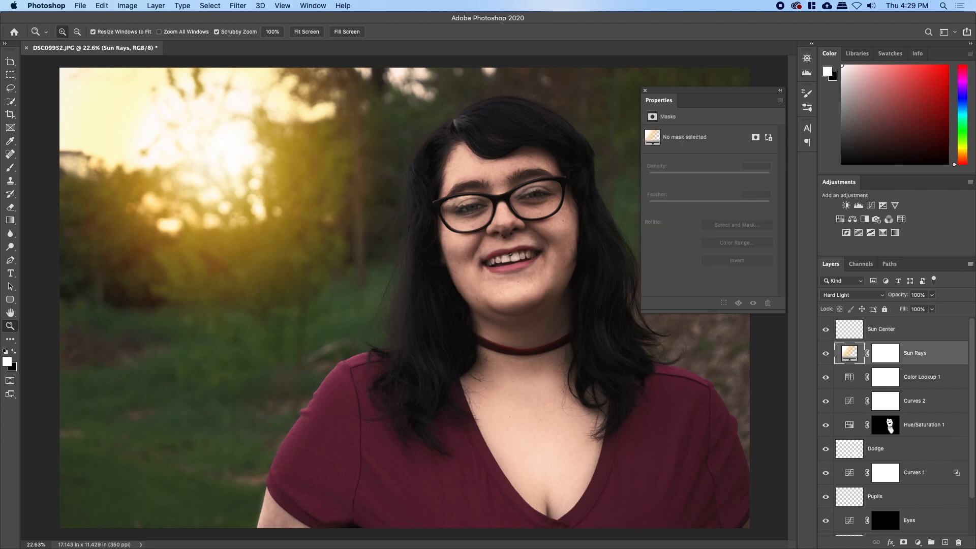
On the Sun Center layer, paint soft white dabs over the sun at 20% flow, enlarging the brush between dabs.
left_click(845, 337)
key("b")
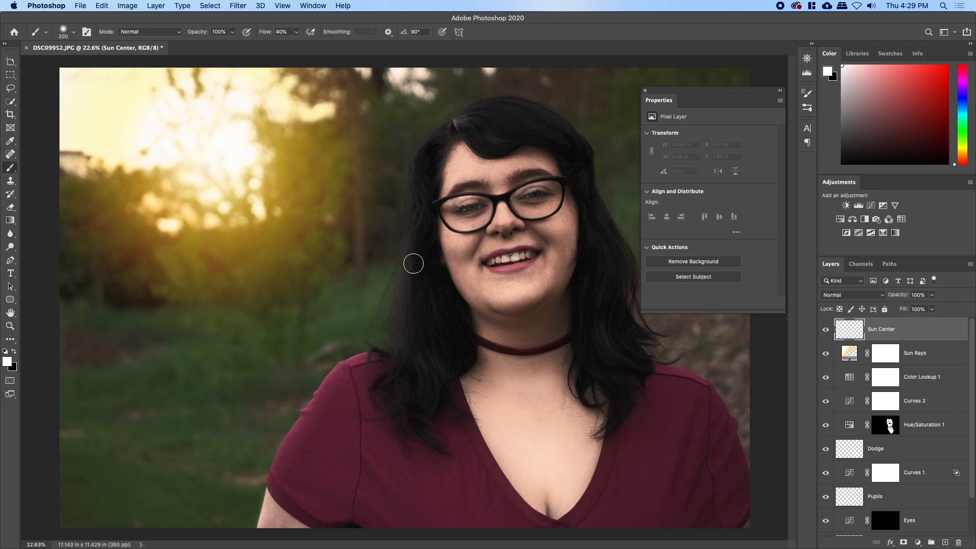
key("shift+2")
left_click(212, 158)
key("bracketright")
left_click(208, 158)
key("bracketright")
left_click(209, 158)
key("bracketright")
left_click(209, 158)
Paint a smaller, stronger white core over the sun at 80% flow and compare the image with and without Sun Center.
key("bracketleft")
key("bracketleft")
key("bracketleft")
key("bracketleft")
key("bracketleft")
key("bracketleft")
key("bracketleft")
key("bracketleft")
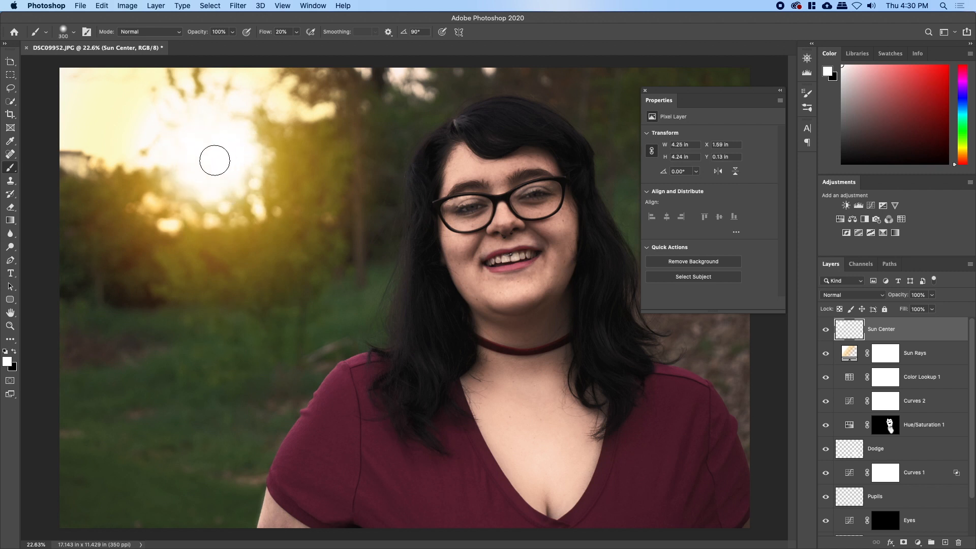
key("shift+8")
left_click(825, 330)
left_click(825, 331)
Scale the Sun Rays gradient to 100% and set the layer's opacity to 54%.
left_click(918, 354)
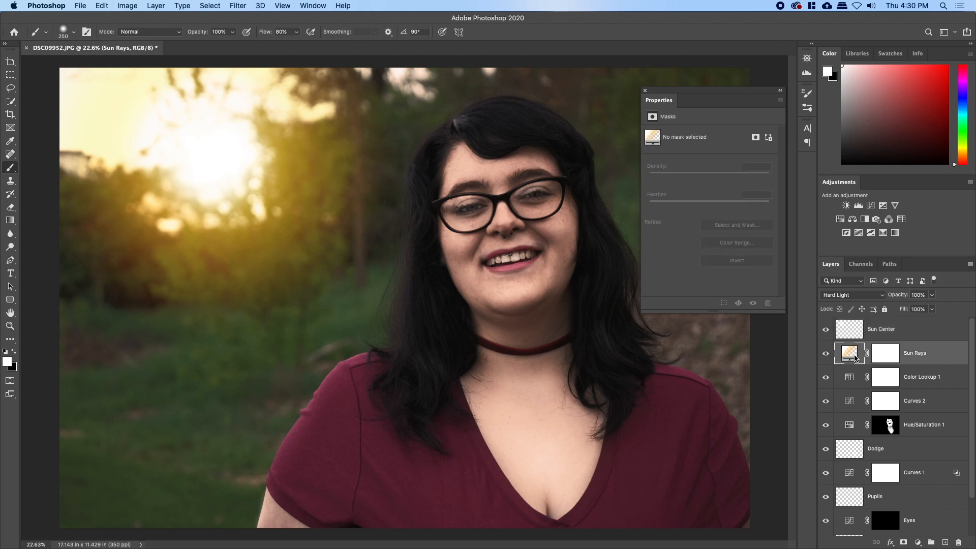
double_click(855, 358)
left_click_drag(683, 419, 692, 420)
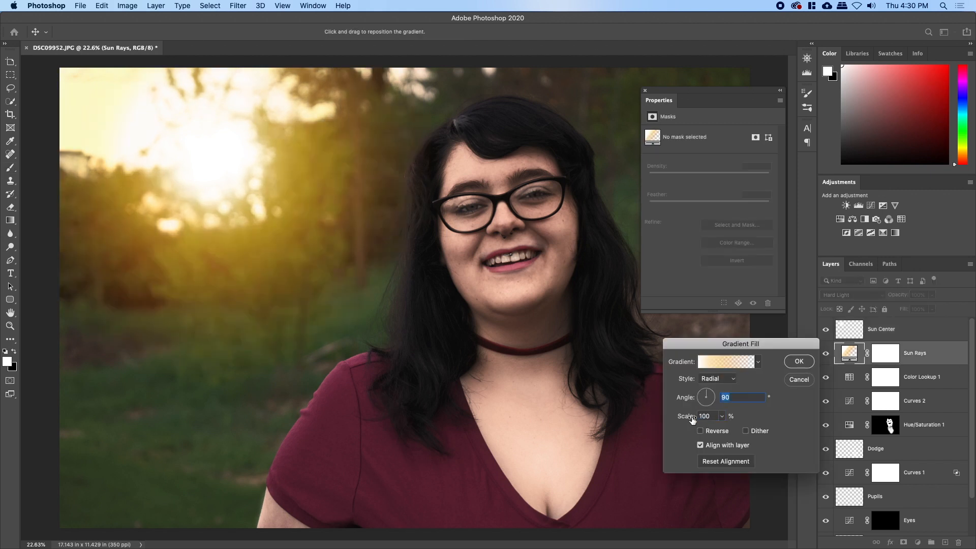
left_click(799, 361)
key("b")
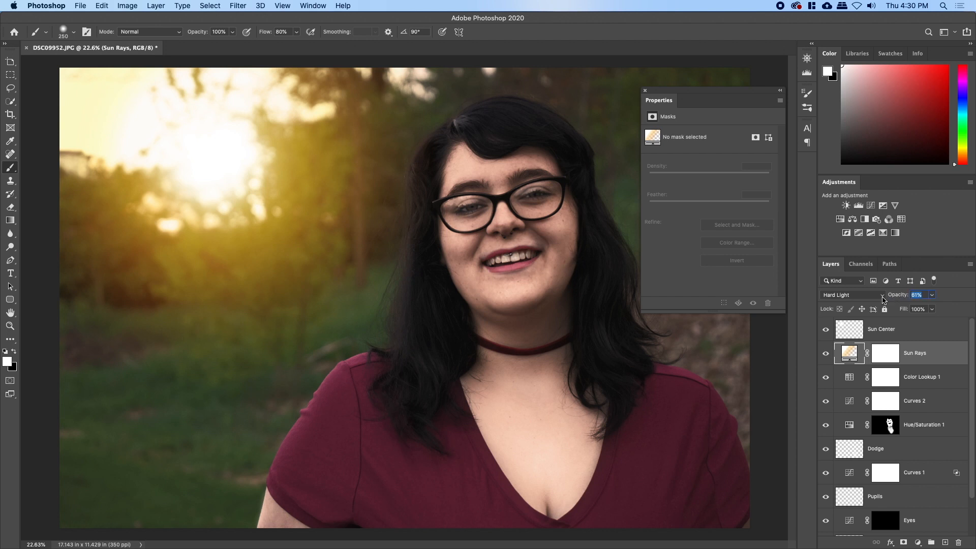
left_click_drag(896, 297, 882, 299)
Try to brighten the sun-facing edge of the hair on the Dodge layer with a 600 px brush at 80% flow.
key("z")
left_click_drag(447, 267, 411, 269)
left_click_drag(296, 214, 307, 215)
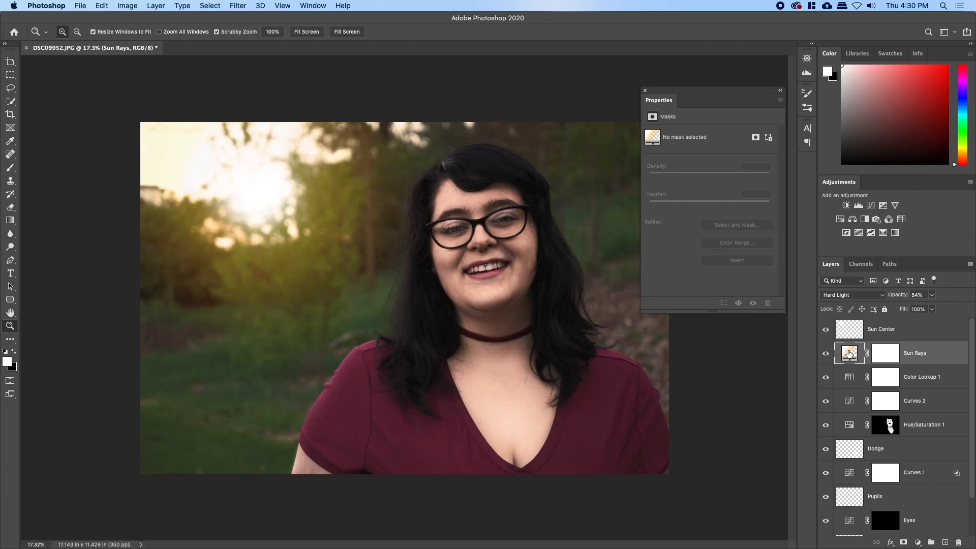
left_click(889, 457)
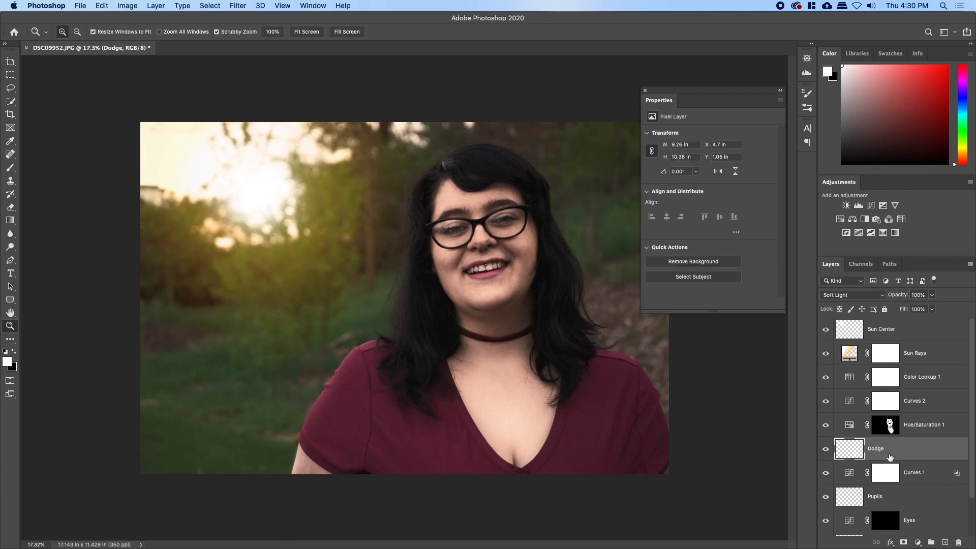
key("b")
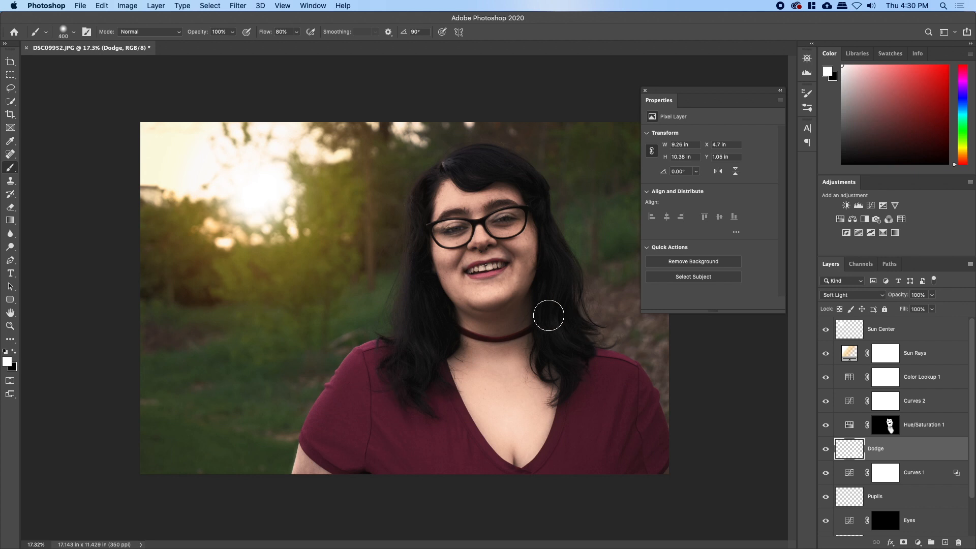
key("bracketright")
key("bracketright")
key("bracketright")
key("bracketright")
key("bracketright")
key("bracketright")
key("bracketright")
left_click_drag(422, 197, 423, 217)
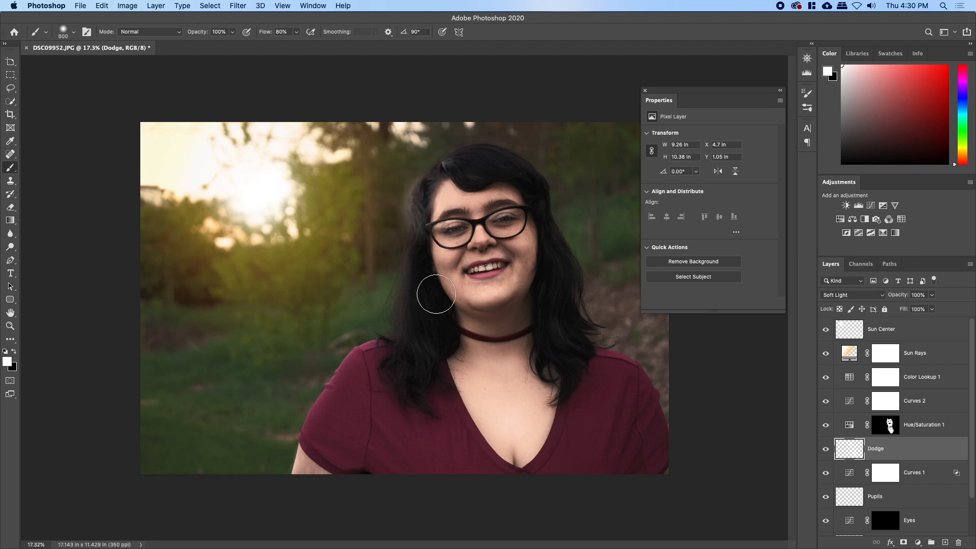
key("super+z")
Try dodging the sun-facing hair and shoulder with a 500 px brush at 5% flow.
key("shift+0")
key("shift+5")
key("bracketleft")
mouse_move(406, 250)
left_mouse_down()
mouse_move(381, 334)
mouse_move(389, 338)
mouse_move(354, 361)
mouse_move(281, 467)
mouse_move(302, 449)
mouse_move(288, 496)
left_mouse_up()
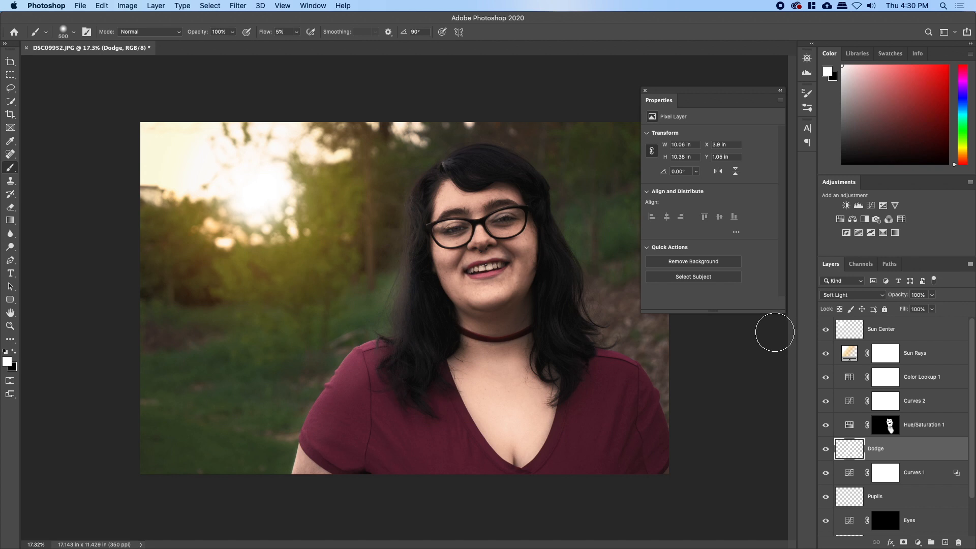
key("super+z")
key("super+z")
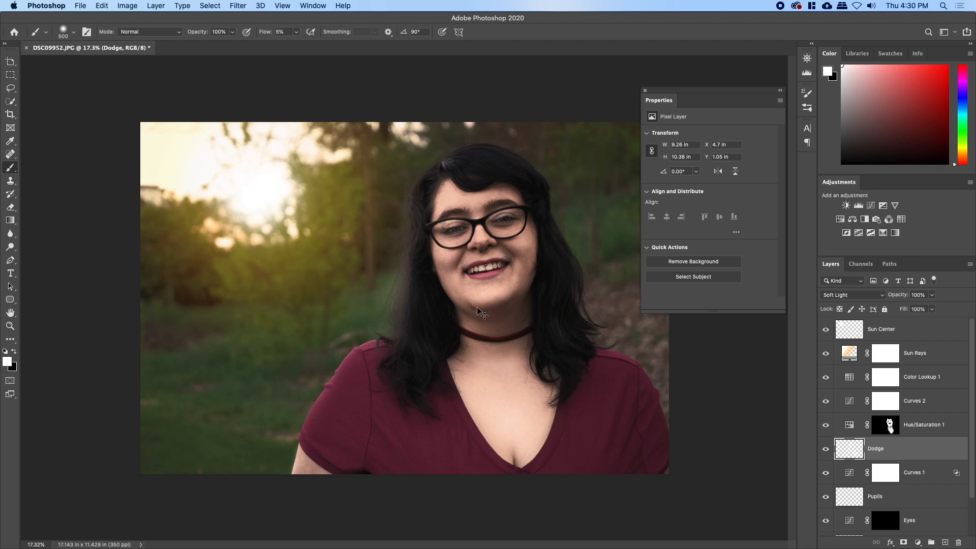
On the Dodge layer, brighten the sun-facing edge of the hair with a 175 px white brush at 5% flow.
key("super+space")
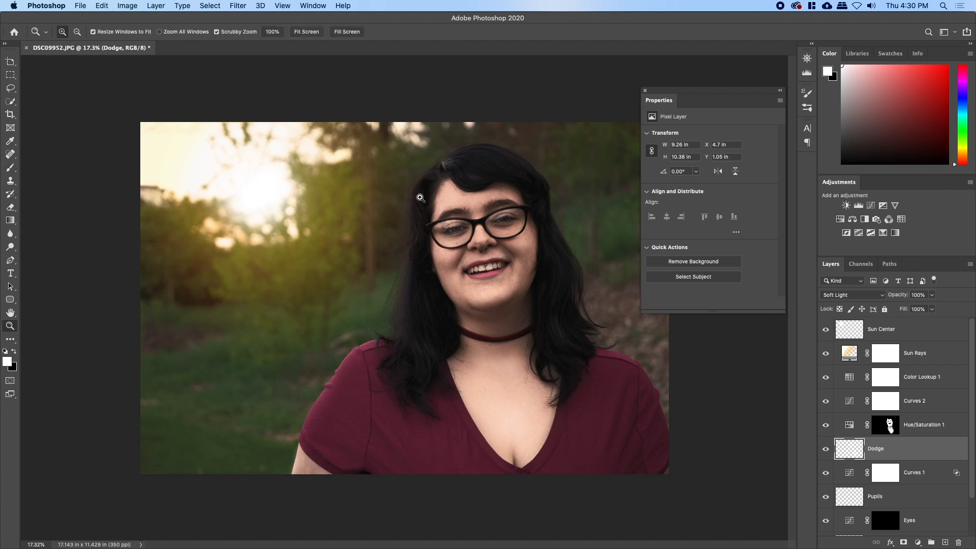
left_click_drag(417, 198, 437, 198)
key("bracketleft")
key("bracketleft")
key("bracketleft")
key("bracketleft")
key("bracketleft")
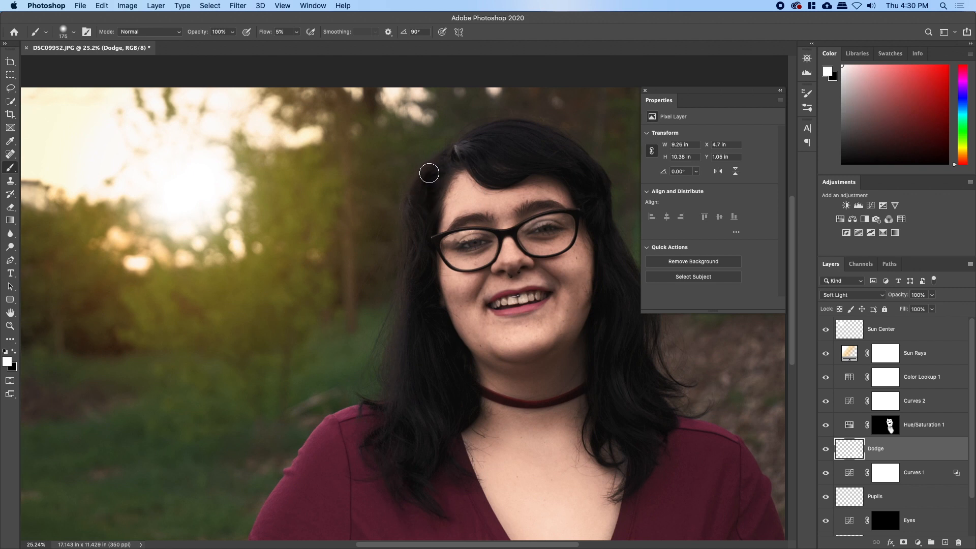
mouse_move(413, 217)
left_mouse_down()
mouse_move(406, 261)
mouse_move(415, 234)
mouse_move(412, 321)
left_mouse_up()
Dodge a thin rim light along the sun-facing shoulder and sleeve with a 90 px brush at 5% flow.
key("bracketleft")
key("bracketleft")
key("bracketleft")
key("bracketleft")
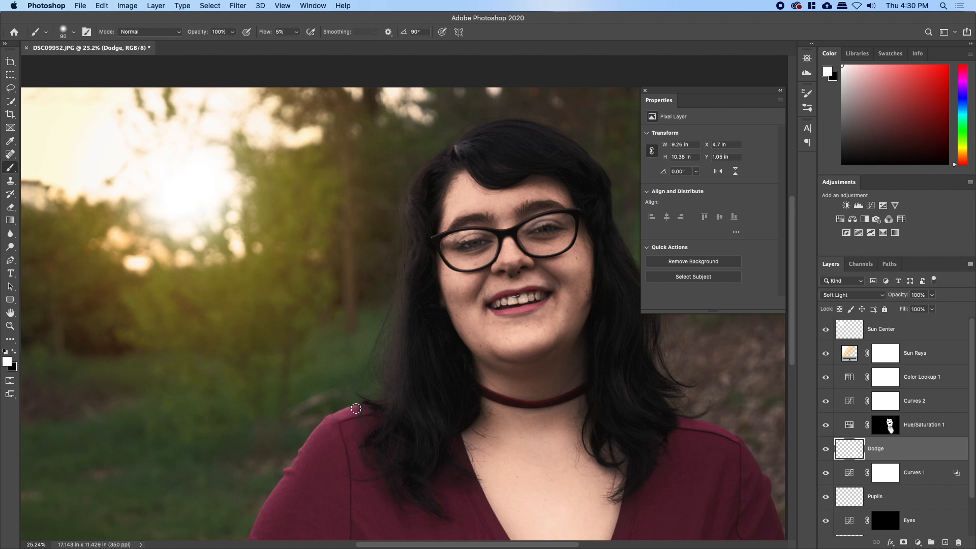
left_click_drag(299, 452, 395, 376)
mouse_move(421, 345)
left_mouse_down()
mouse_move(370, 413)
mouse_move(384, 395)
mouse_move(338, 487)
left_mouse_up()
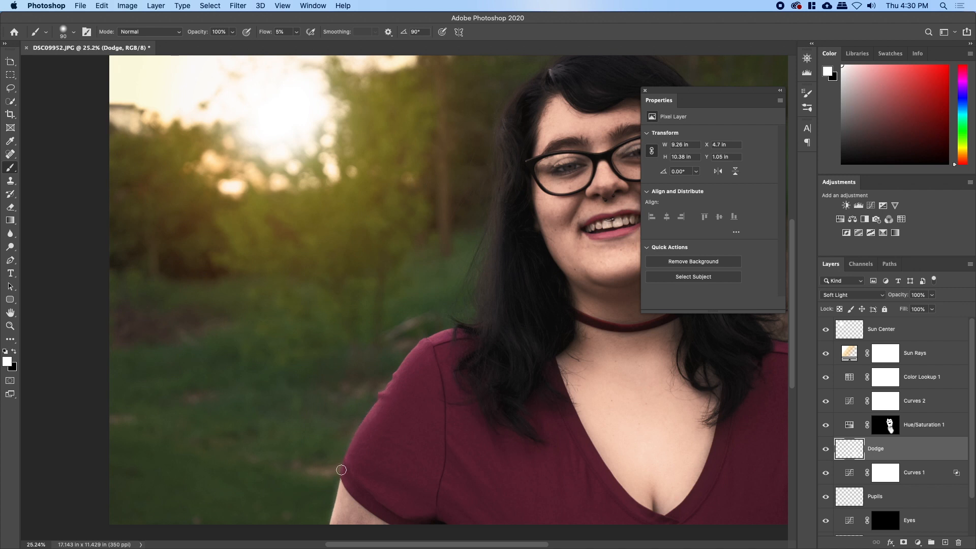
key("bracketright")
key("bracketright")
key("bracketright")
key("bracketright")
Close the floating Properties window and roughly select the woman with the Quick Selection tool at 250 px.
key("z")
left_click_drag(451, 369, 408, 325)
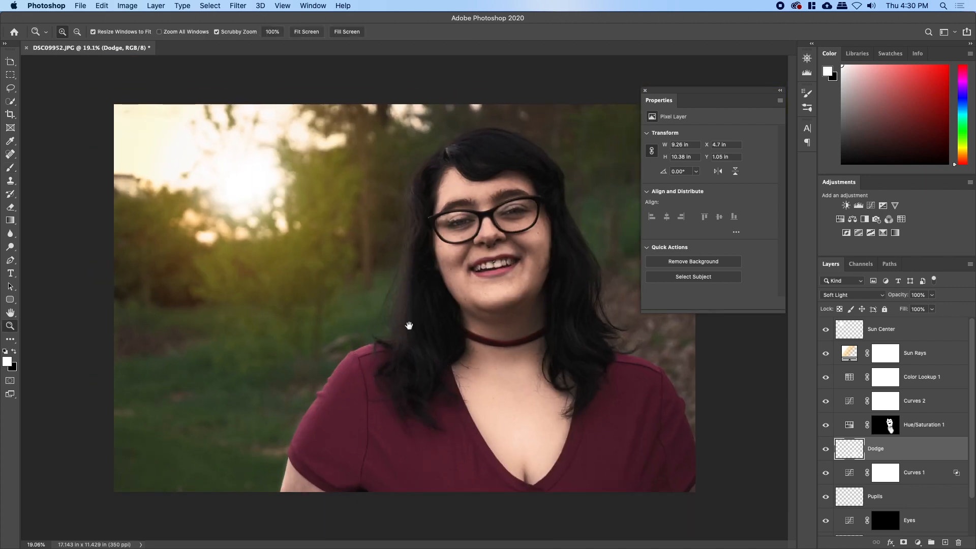
left_click(645, 91)
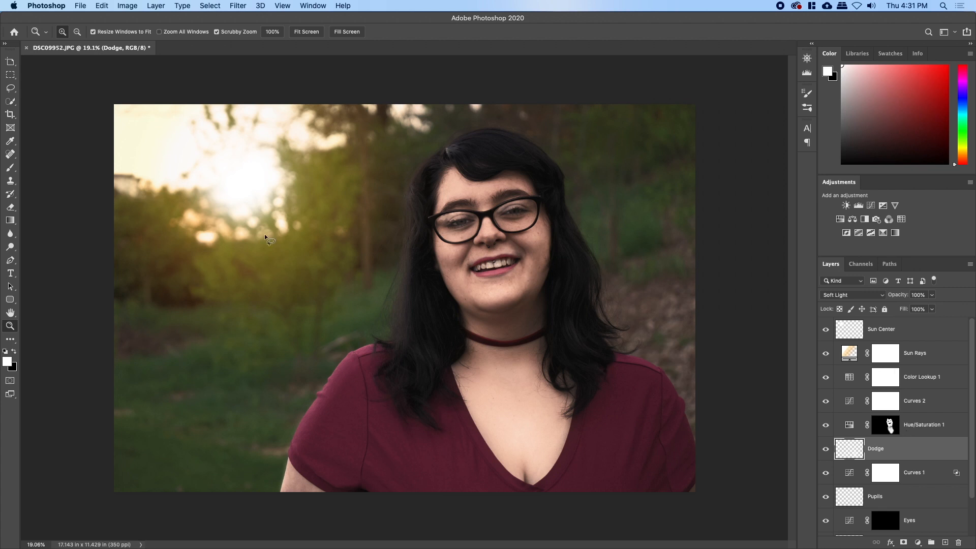
key("l")
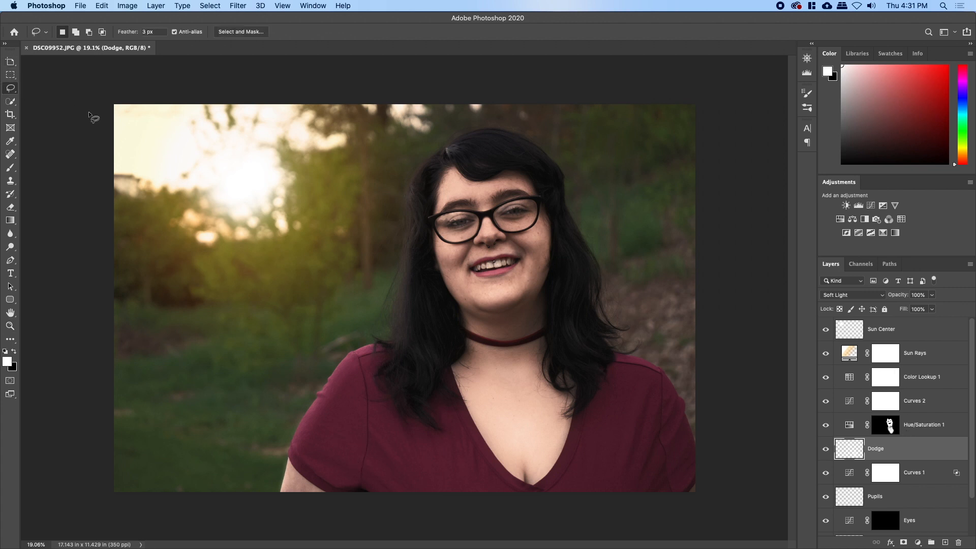
key("w")
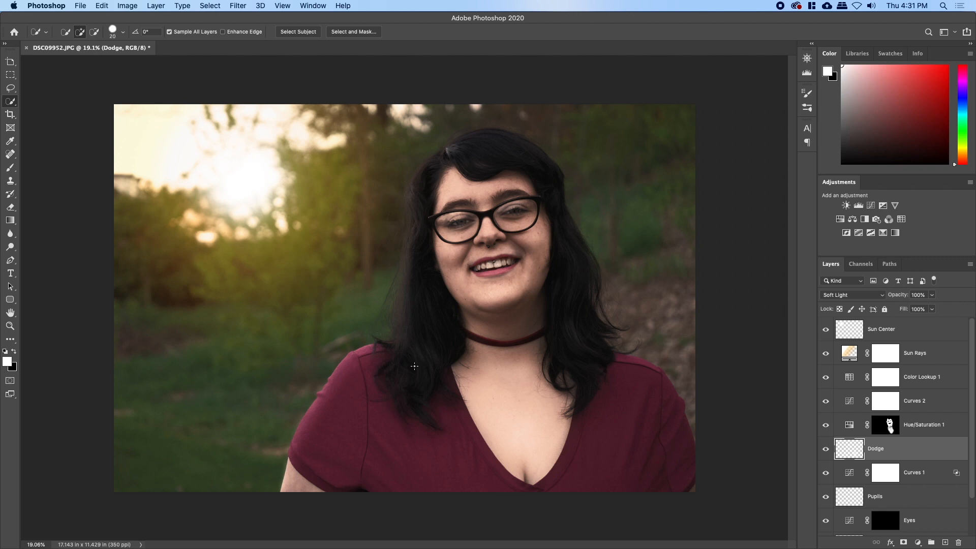
key("bracketright")
key("bracketright")
key("bracketright")
key("bracketright")
key("bracketright")
key("bracketright")
key("bracketright")
key("bracketright")
key("bracketright")
key("bracketright")
key("bracketright")
mouse_move(335, 485)
left_mouse_down()
mouse_move(403, 428)
mouse_move(630, 437)
mouse_move(640, 366)
mouse_move(579, 348)
mouse_move(518, 208)
mouse_move(484, 174)
left_mouse_up()
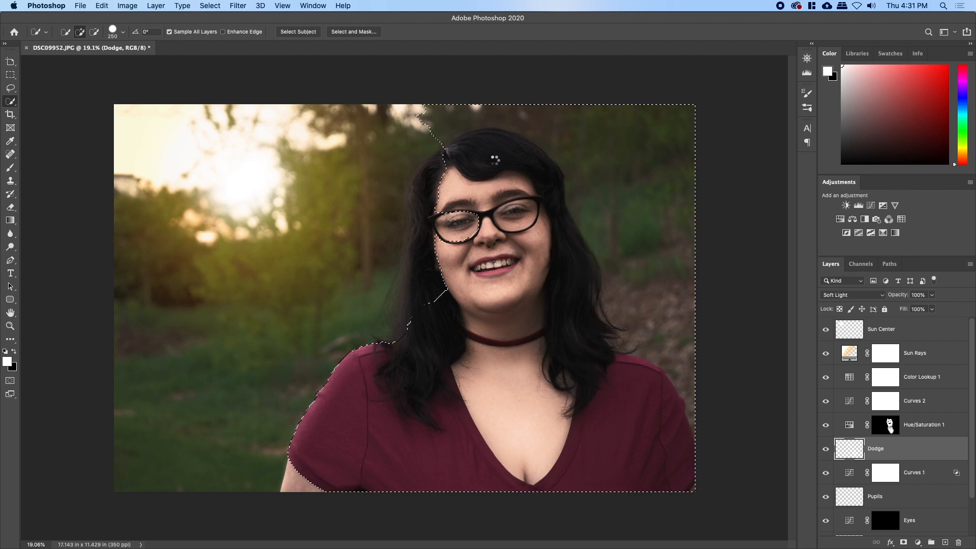
Subtract the background above the head and beside the right-hand hair and sleeve from the selection.
key("alt")
mouse_move(435, 122)
left_mouse_down()
mouse_move(550, 100)
mouse_move(616, 145)
mouse_move(643, 247)
mouse_move(685, 333)
mouse_move(638, 337)
left_mouse_up()
key("alt")
left_click_drag(697, 404, 689, 377)
left_click_drag(700, 422, 693, 411)
Extend the quick selection over the left-hand hair and bare arm, trimming background picked up beside the hair.
left_click_drag(447, 138, 435, 126)
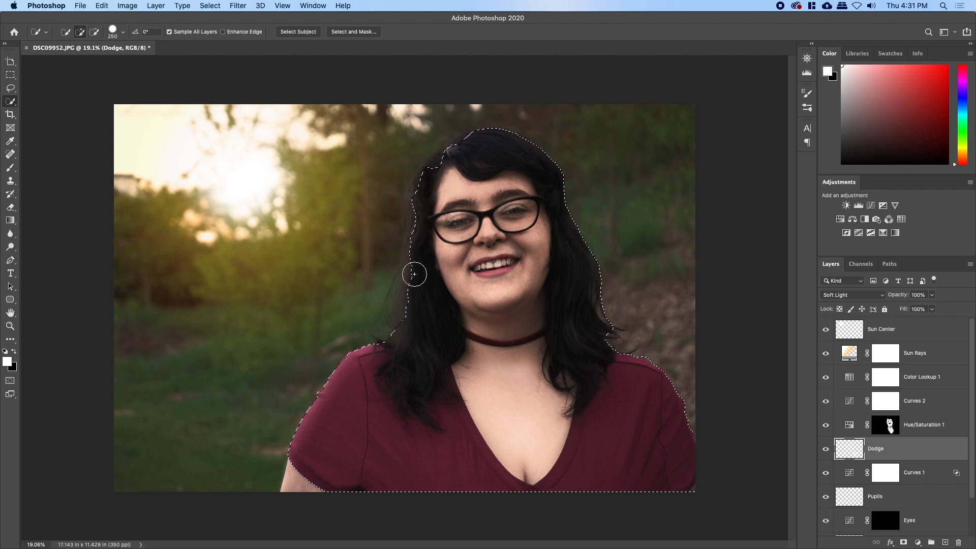
left_click_drag(373, 323, 378, 300)
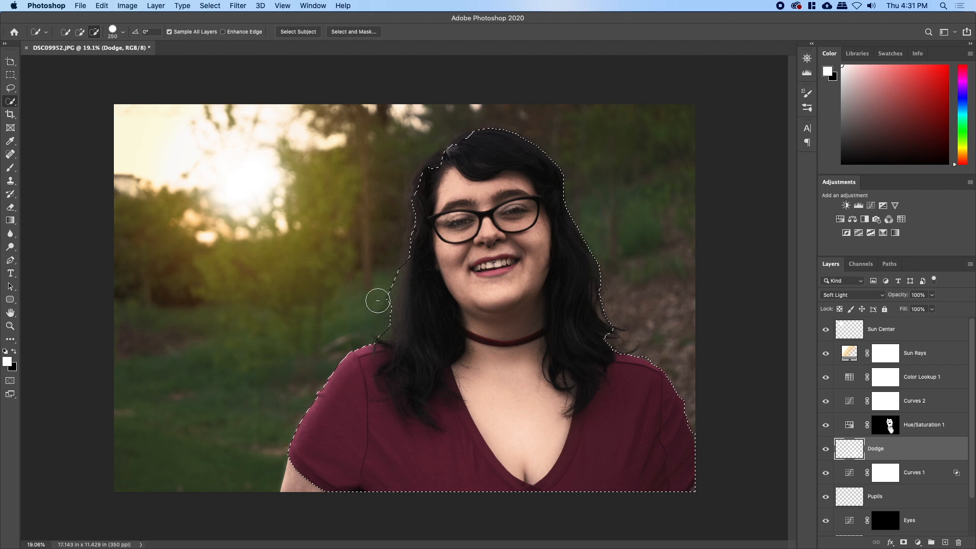
mouse_move(296, 499)
left_mouse_down()
mouse_move(297, 473)
mouse_move(297, 497)
left_mouse_up()
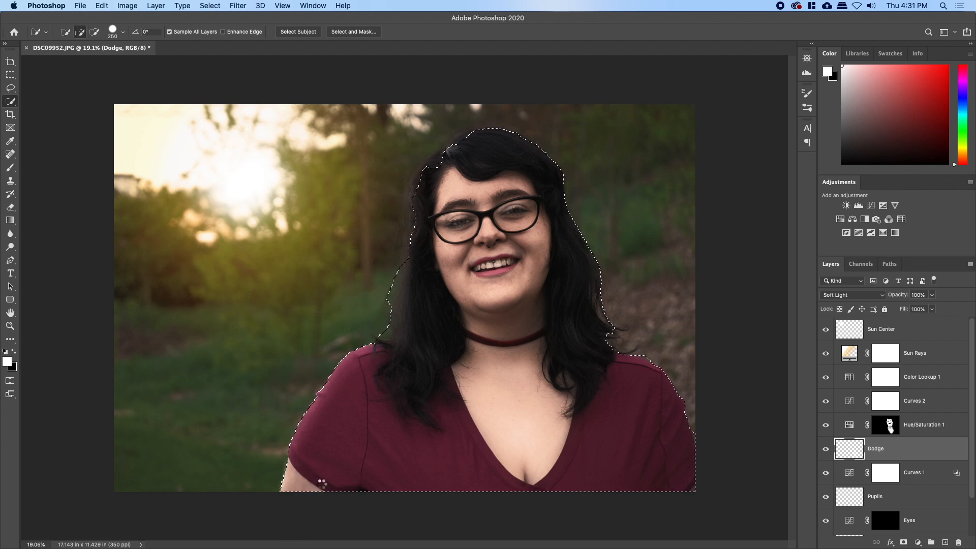
left_click_drag(379, 297, 393, 363)
Refine the selection with the Lasso by adding the missed upper-left hair edge and trimming background along both sides of the hair.
key("l")
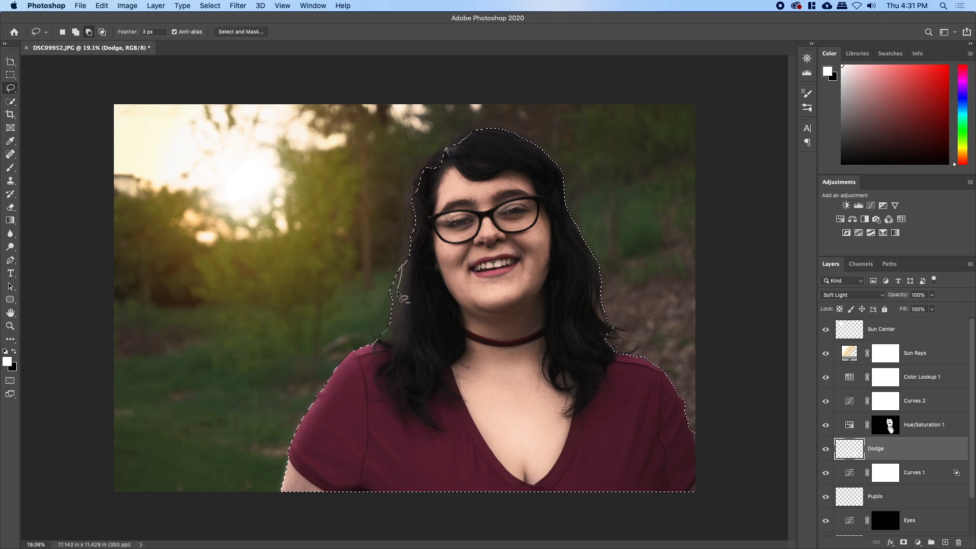
left_click_drag(384, 242, 386, 244)
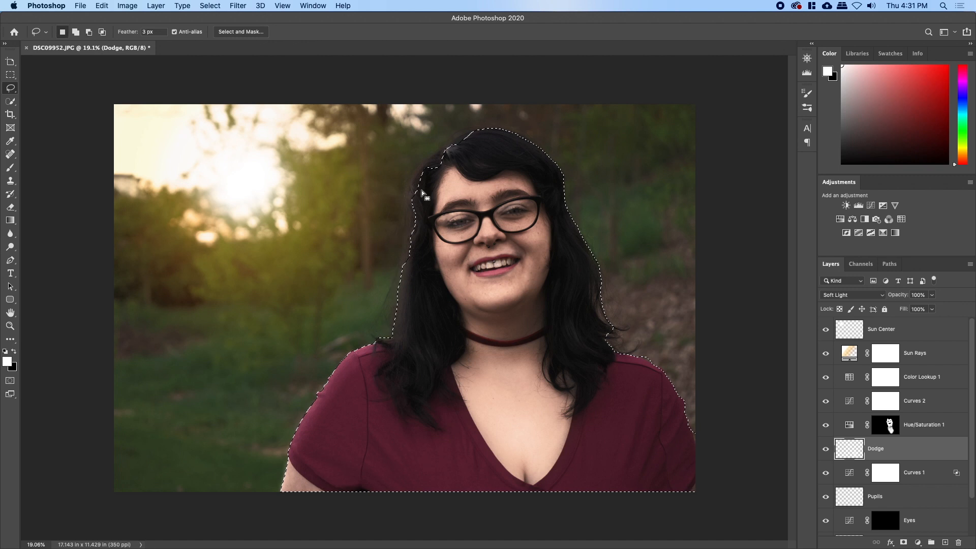
key("shift")
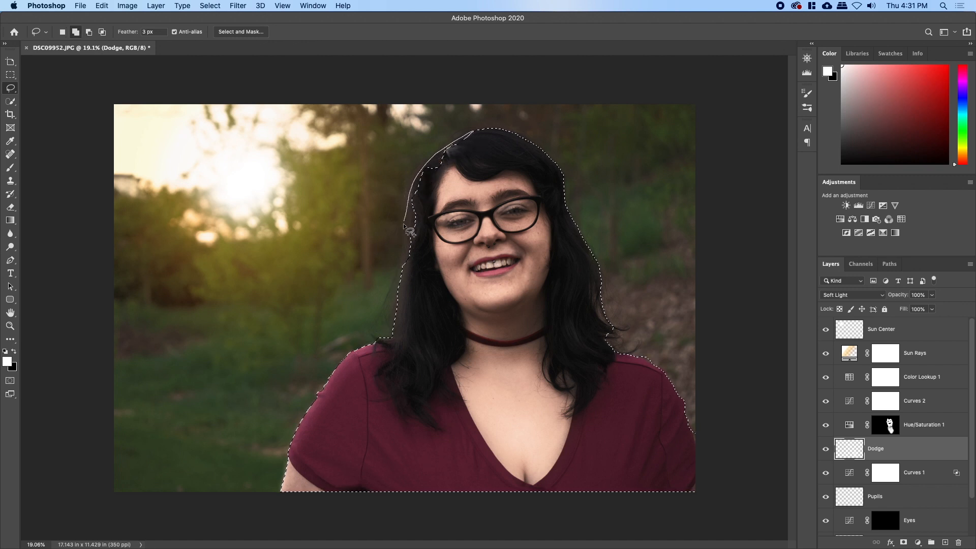
left_click_drag(518, 181, 519, 179)
key("alt")
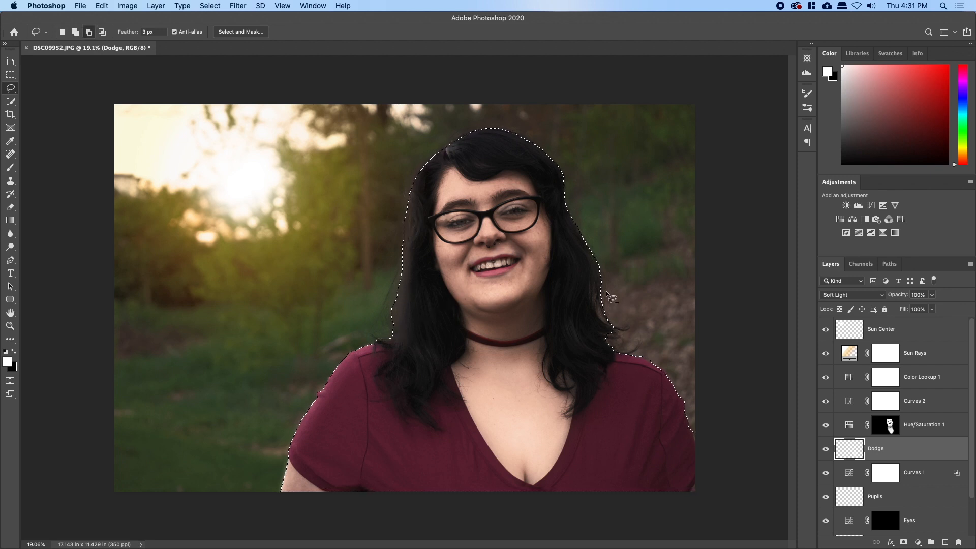
left_click_drag(612, 327, 614, 336)
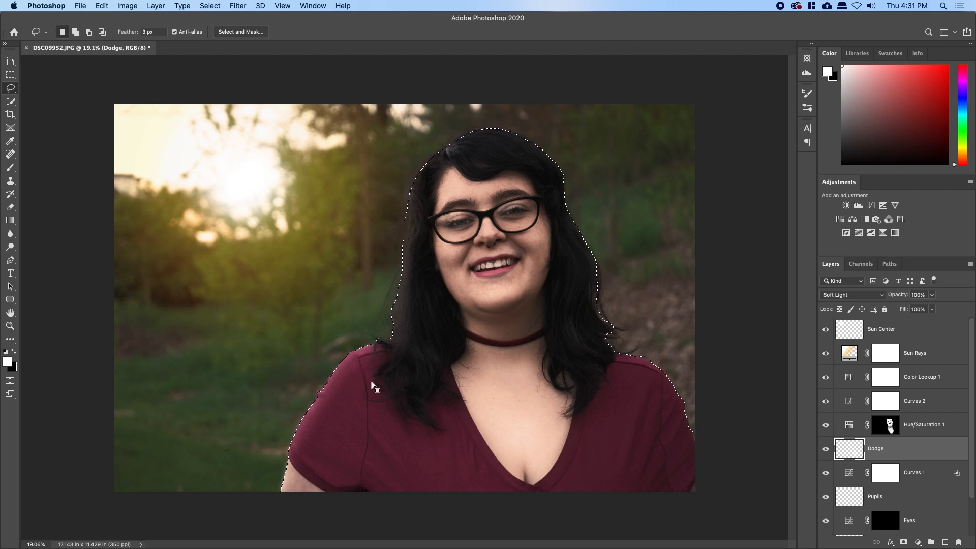
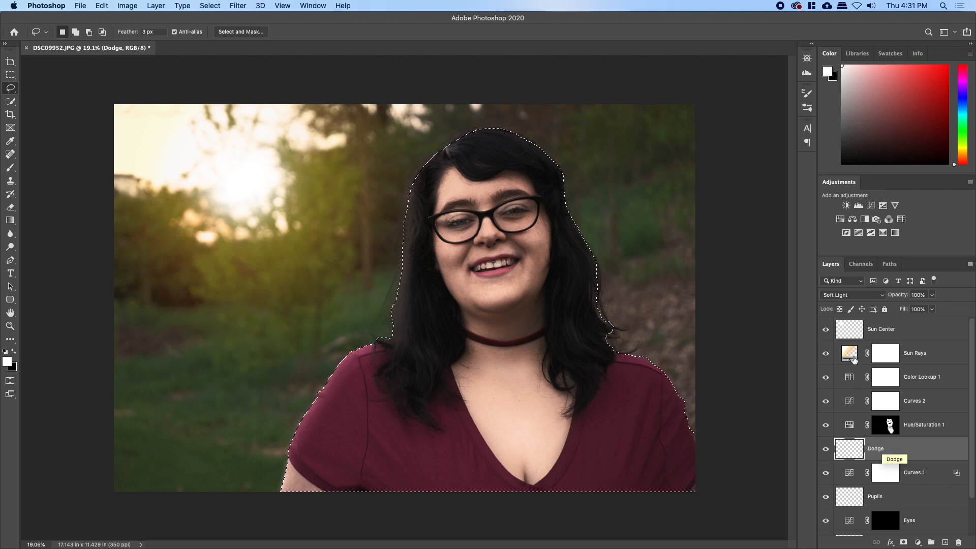
Add a Curves adjustment masked to the woman, brighten its midtones to input 112, output 141, and move it above Sun Rays.
left_click(871, 205)
mouse_move(728, 203)
left_mouse_down()
mouse_move(710, 202)
mouse_move(718, 210)
left_mouse_up()
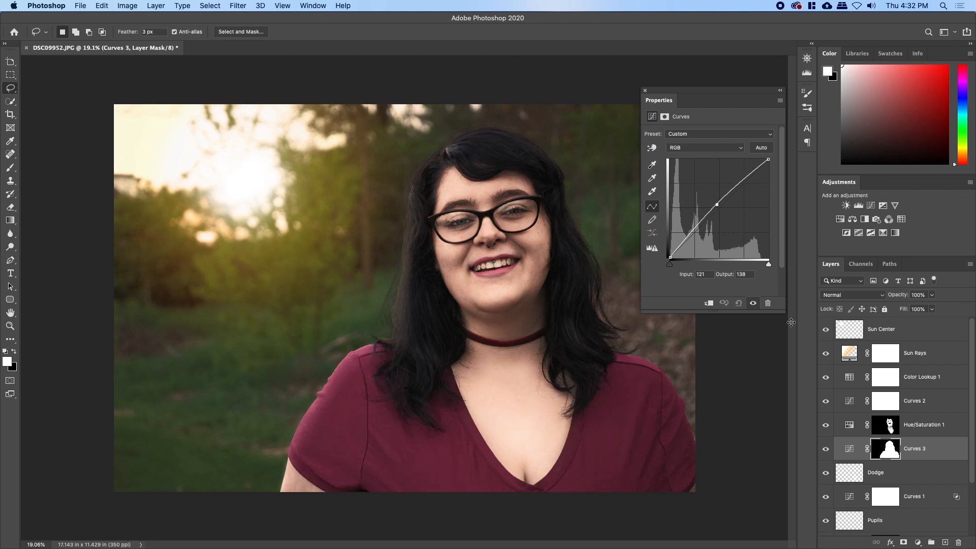
left_click_drag(904, 450, 910, 352)
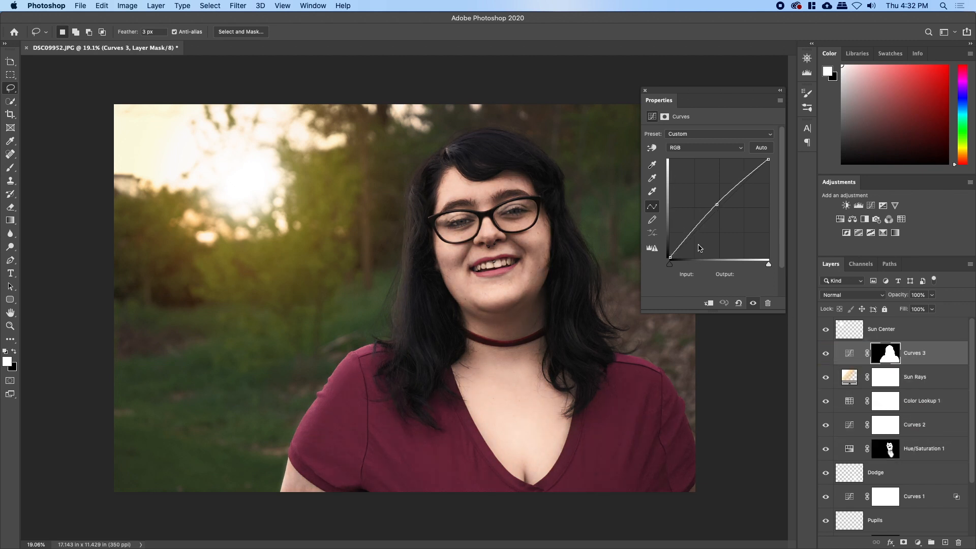
mouse_move(714, 205)
left_mouse_down()
mouse_move(722, 208)
mouse_move(713, 203)
left_mouse_up()
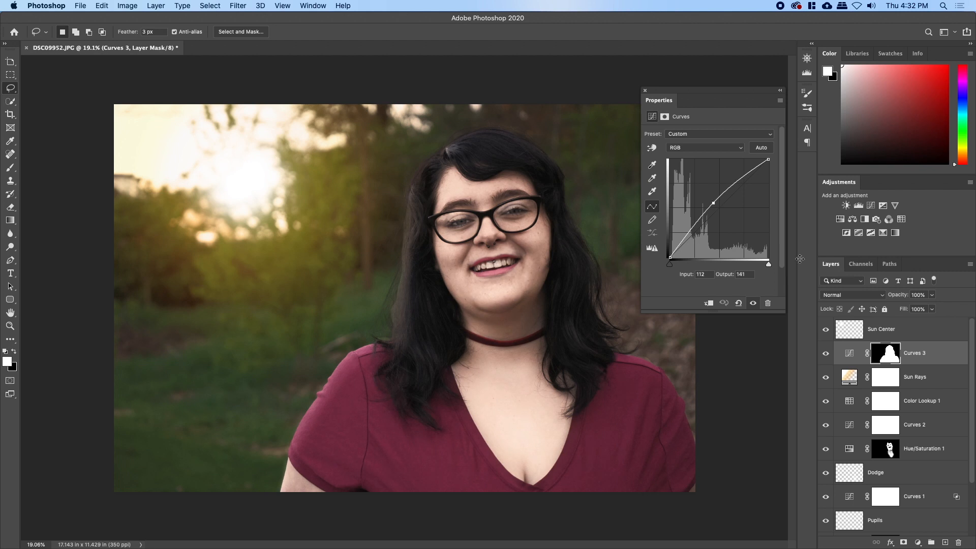
Set the woman's Curves layer to Luminosity, with the midtone at input 125, output 134 and the black point at input 11.
left_click(851, 298)
left_click(843, 529)
left_click_drag(713, 203, 718, 206)
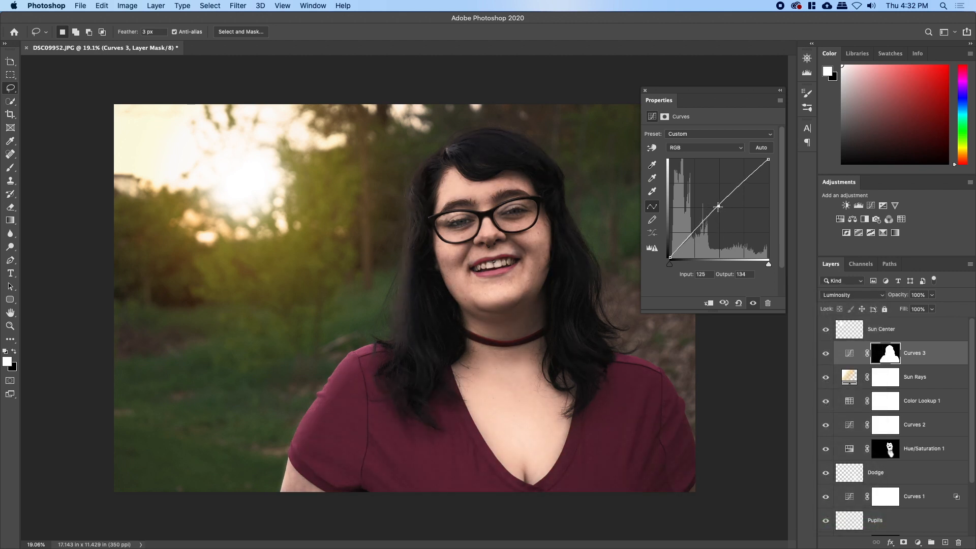
left_click_drag(768, 161, 770, 160)
left_click_drag(670, 257, 672, 258)
left_click(828, 354)
left_click(827, 354)
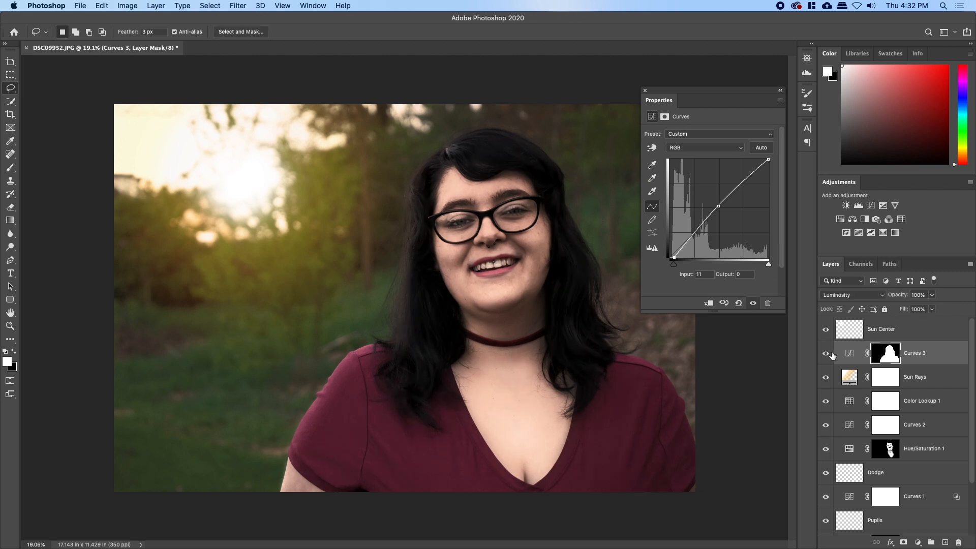
left_click(644, 91)
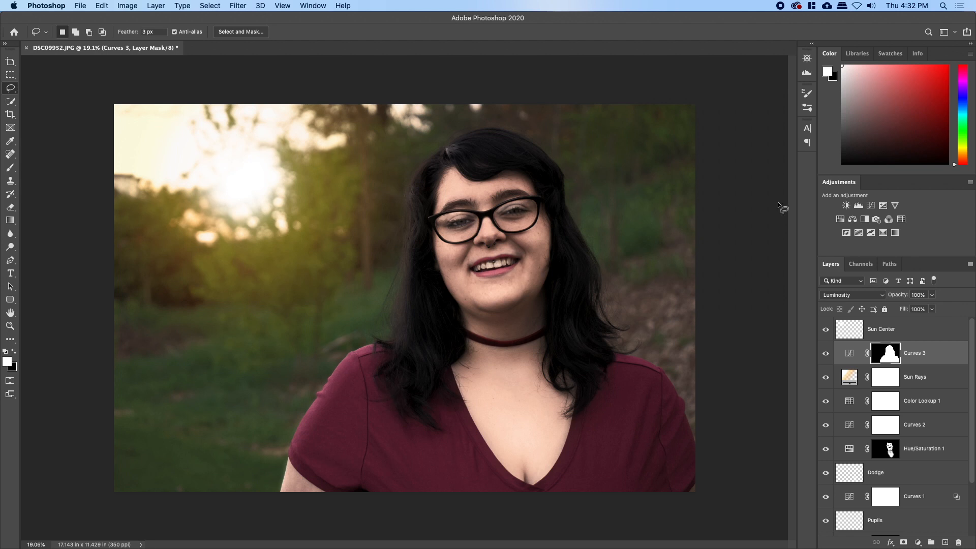
Add a Hue/Saturation adjustment above Curves 3 and colorize it with a yellow-green hue.
left_click(840, 219)
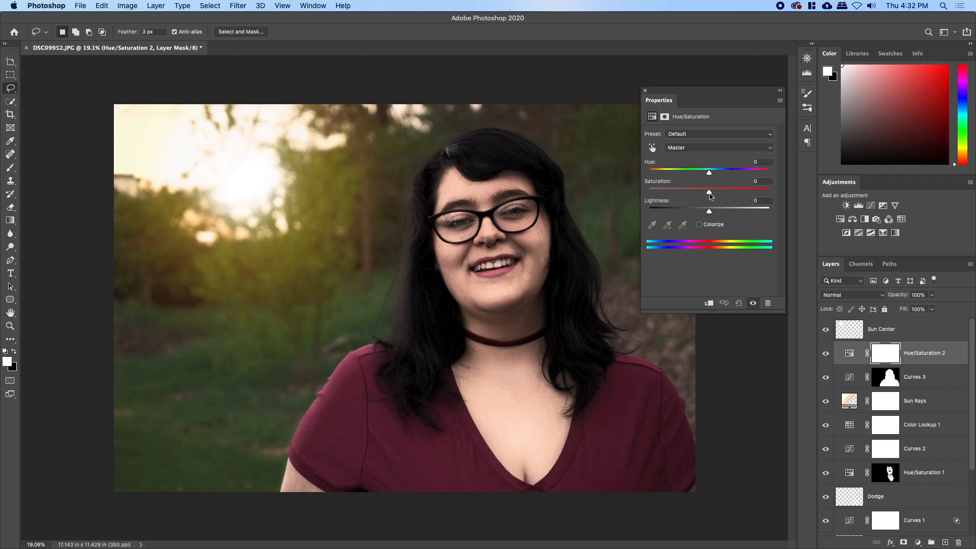
left_click(699, 224)
left_click(682, 170)
left_click_drag(682, 172, 713, 192)
left_click(646, 91)
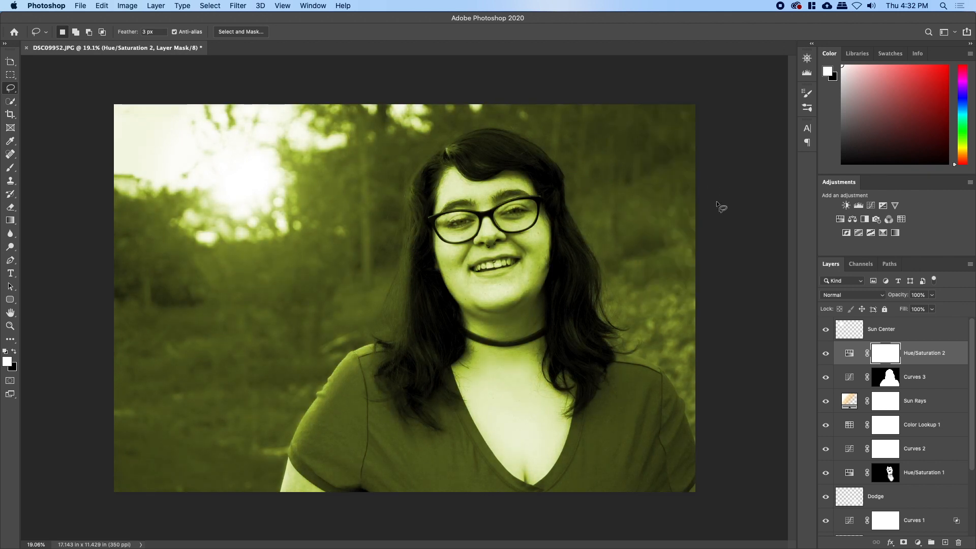
Invert the Hue/Saturation 2 mask and paint the tint into the background foliage with an 800 px white brush at 3% flow.
key("super+i")
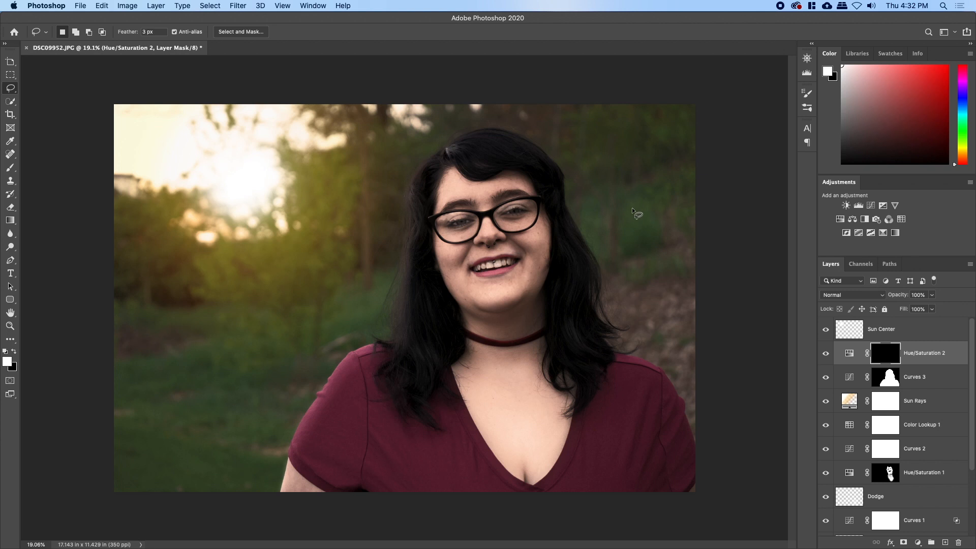
key("b")
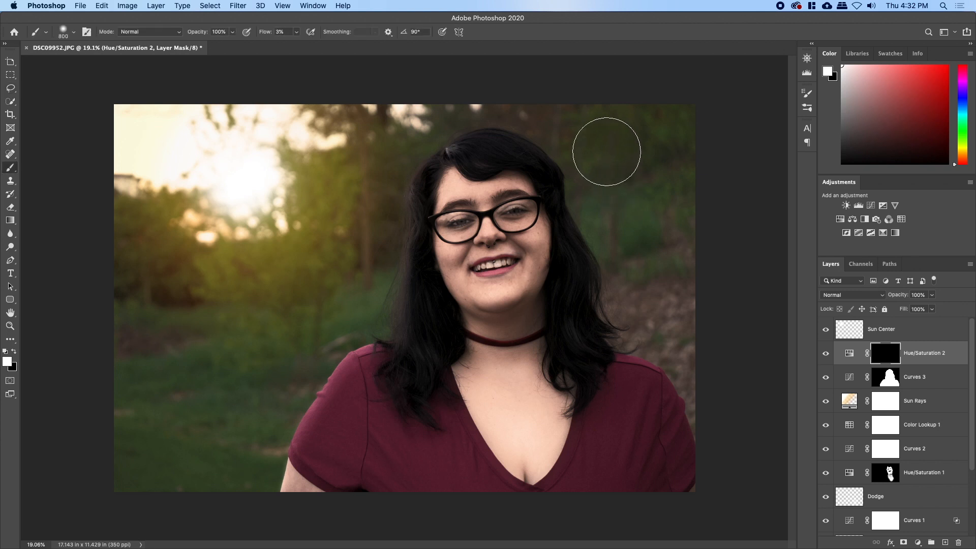
mouse_move(631, 212)
left_mouse_down()
mouse_move(608, 211)
mouse_move(632, 239)
mouse_move(663, 223)
mouse_move(632, 181)
left_mouse_up()
mouse_move(387, 147)
left_mouse_down()
mouse_move(405, 139)
mouse_move(387, 149)
mouse_move(364, 227)
mouse_move(342, 251)
mouse_move(333, 283)
mouse_move(353, 298)
left_mouse_up()
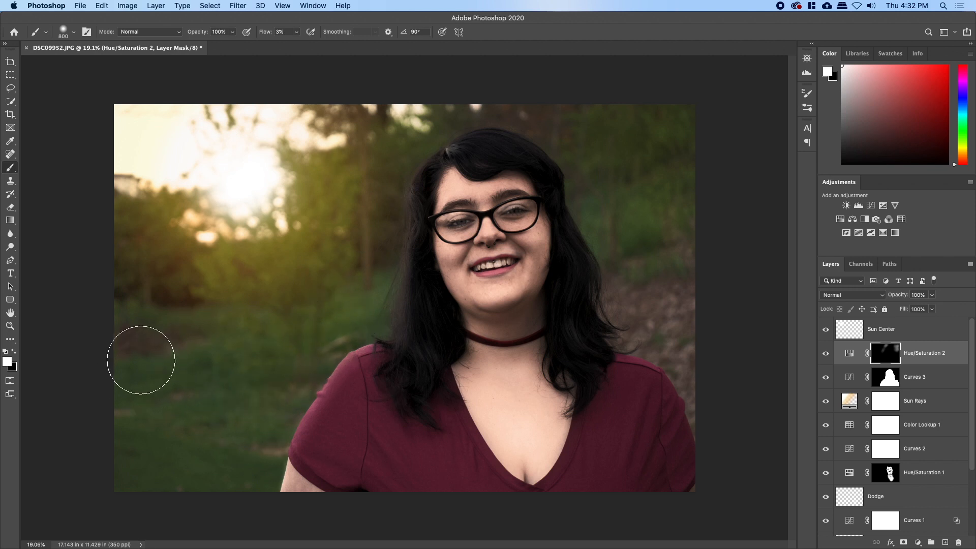
mouse_move(172, 488)
left_mouse_down()
mouse_move(250, 468)
mouse_move(246, 418)
left_mouse_up()
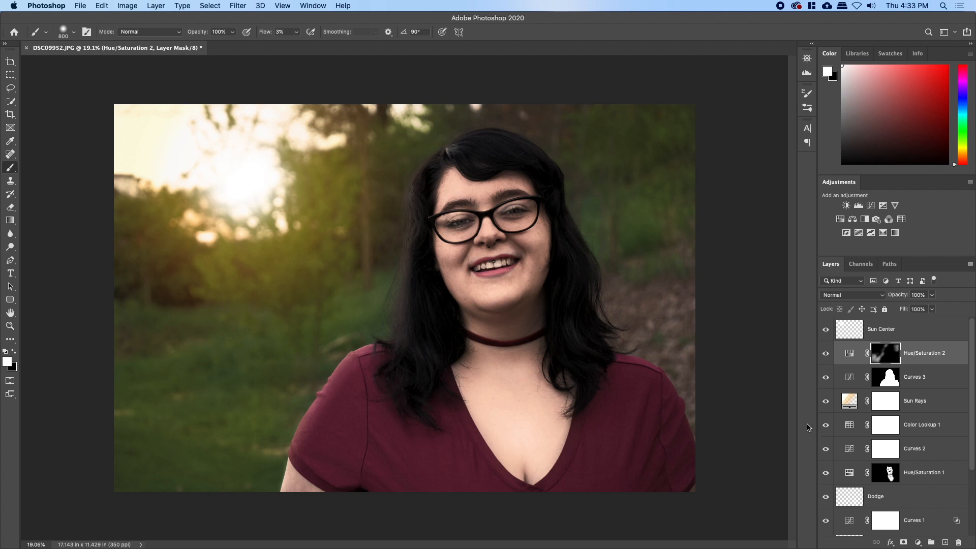
left_click(827, 353)
left_click(827, 353)
mouse_move(171, 222)
left_mouse_down()
mouse_move(195, 284)
mouse_move(249, 267)
left_mouse_up()
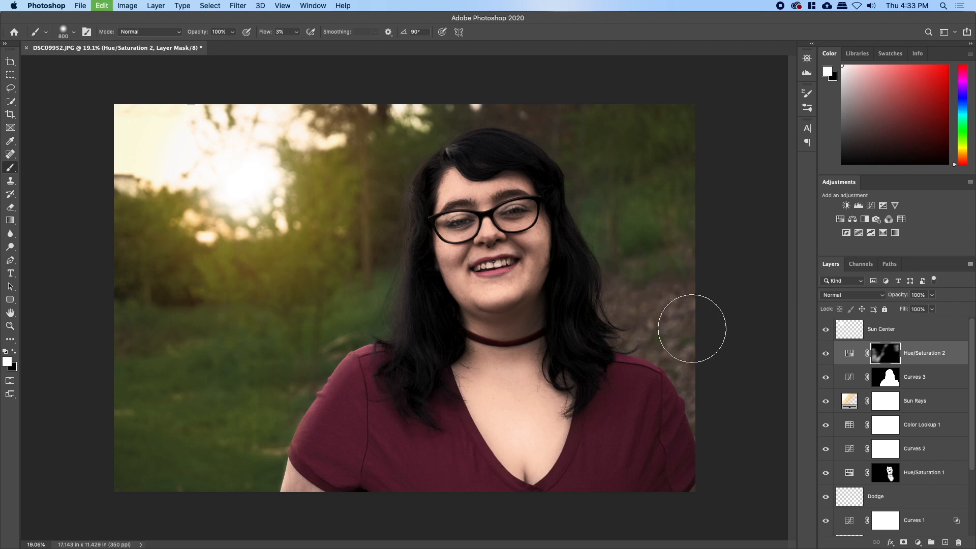
Reduce the brush size to 300 px.
key("bracketleft")
key("bracketleft")
key("bracketleft")
key("bracketleft")
key("bracketleft")
key("bracketleft")
key("bracketleft")
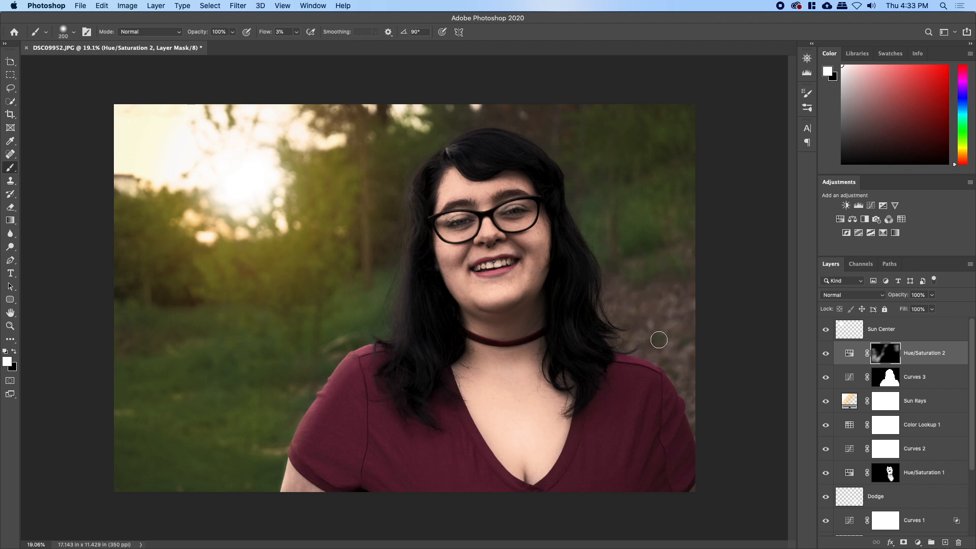
key("bracketright")
key("bracketright")
Compare the edit with the original photo, both with and without the woman's Curves adjustment.
scroll(847, 503, "down", 2)
scroll(847, 503, "down", 2)
left_click(826, 524, "alt")
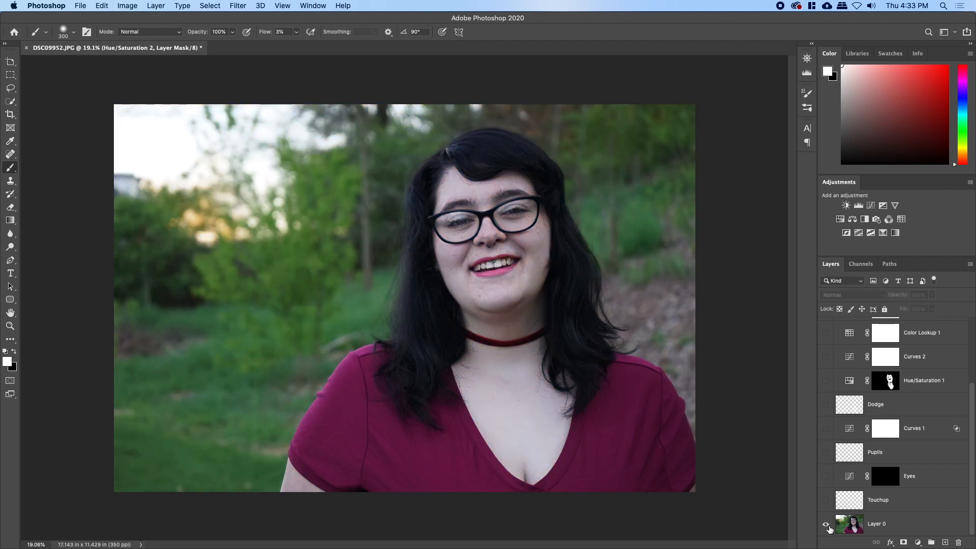
left_click(826, 526, "alt")
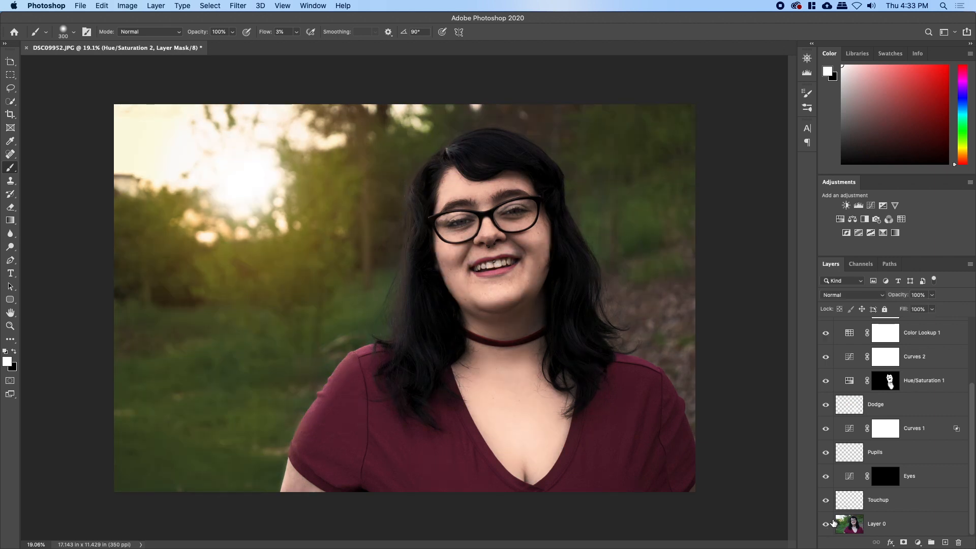
scroll(831, 439, "up", 3)
left_click(826, 374)
scroll(831, 447, "down", 3)
left_click(826, 526, "alt")
left_click(826, 528, "alt")
scroll(877, 434, "up", 3)
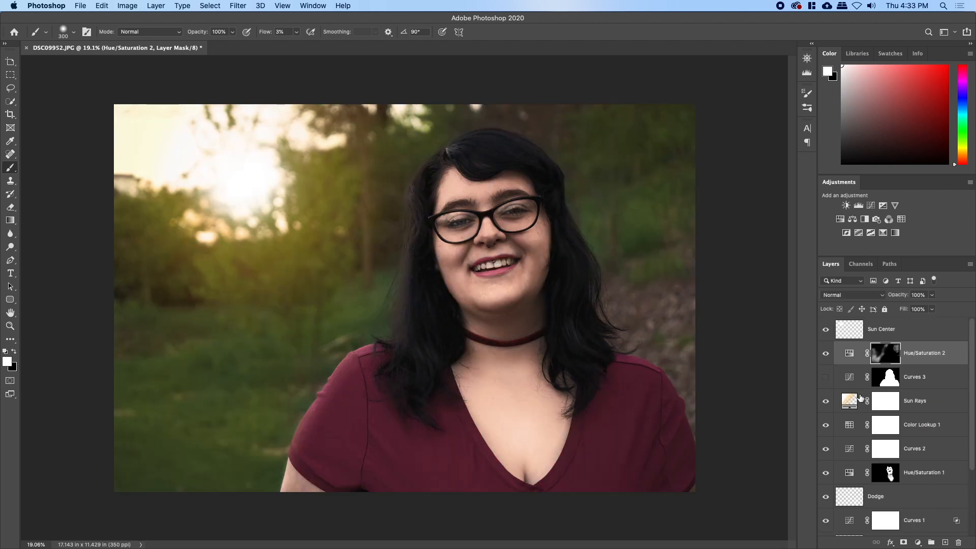
left_click(828, 378)
Hide the Color Lookup 1 adjustment, compare with the original photo, and reduce the Sun Rays layer's opacity.
left_click(824, 424)
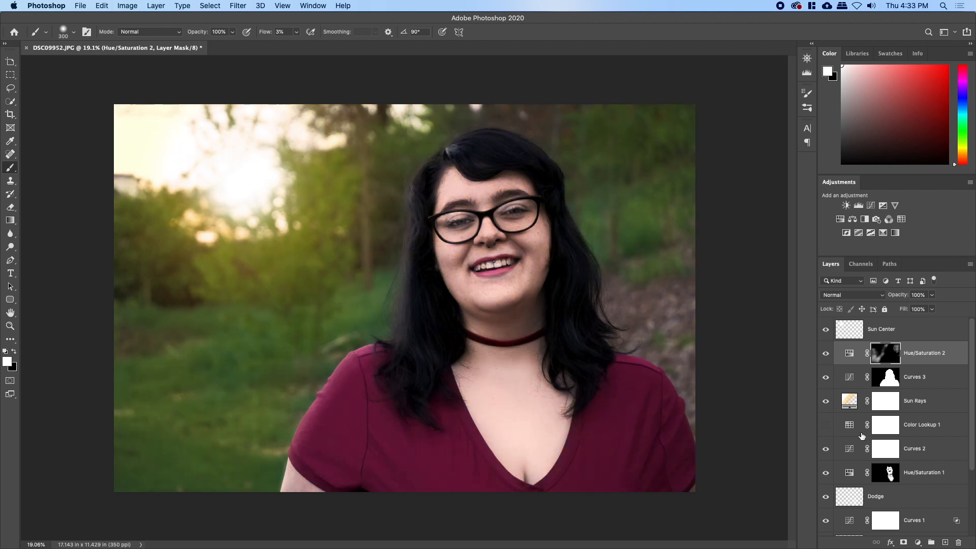
scroll(859, 447, "down", 3)
left_click(827, 525, "alt")
left_click(826, 525, "alt")
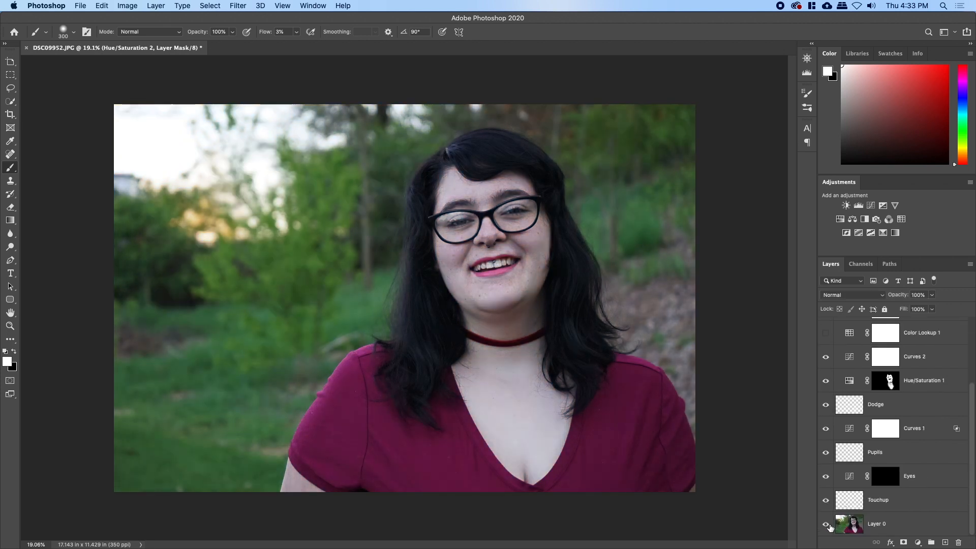
scroll(838, 413, "up", 3)
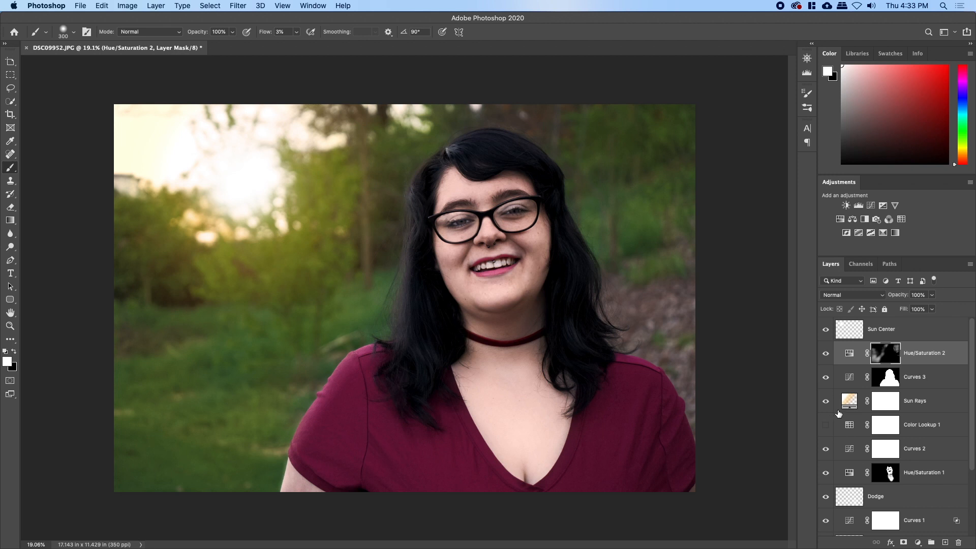
left_click(856, 408)
left_click_drag(902, 296, 888, 298)
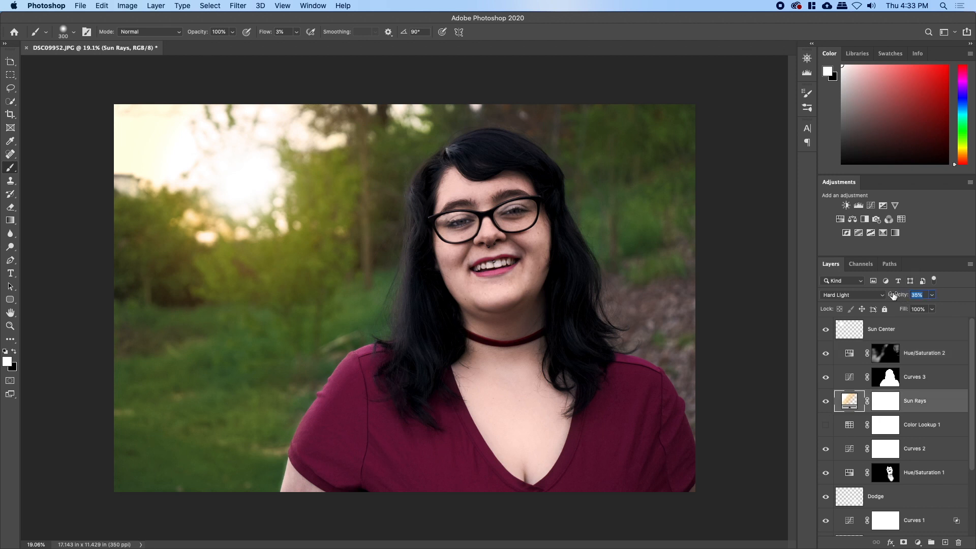
Add a layer named Sun Flare between Hue/Saturation 2 and Sun Center and fill it with black.
left_click(926, 360)
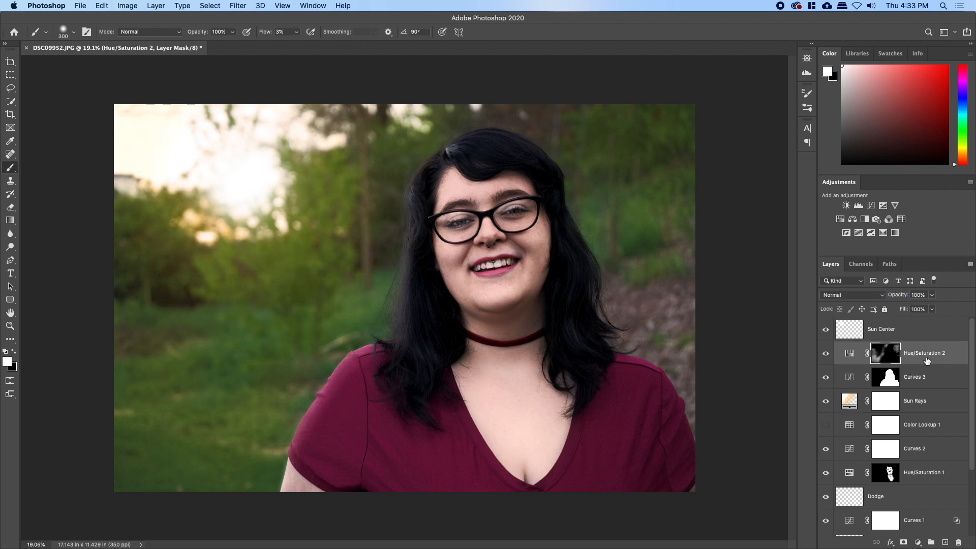
key("super+shift+n")
type("Flare")
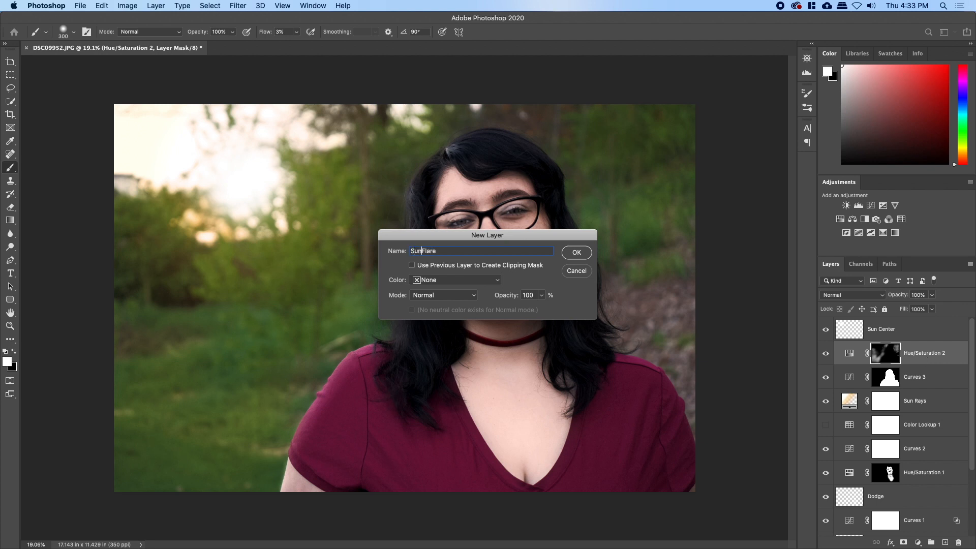
key("Return")
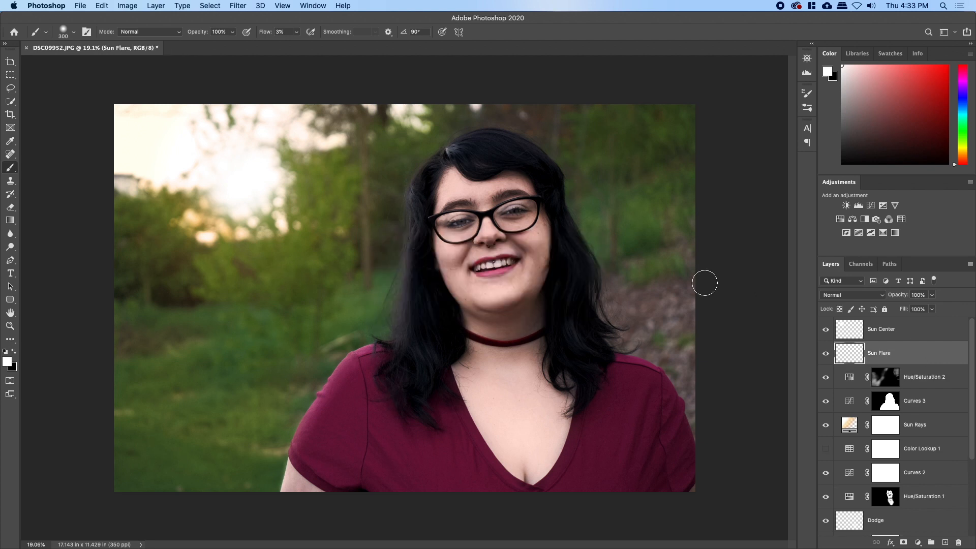
key("super+BackSpace")
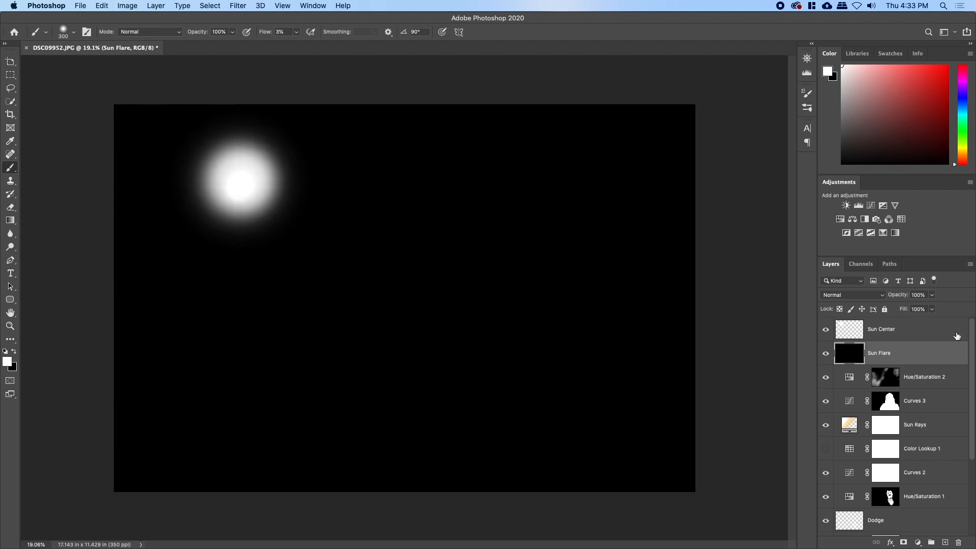
left_click_drag(890, 359, 883, 327)
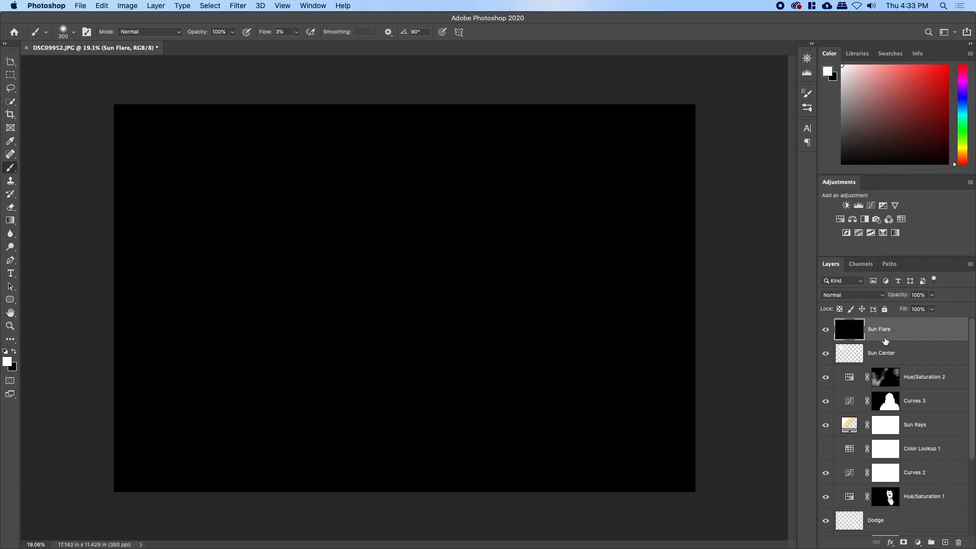
left_click_drag(883, 337, 879, 362)
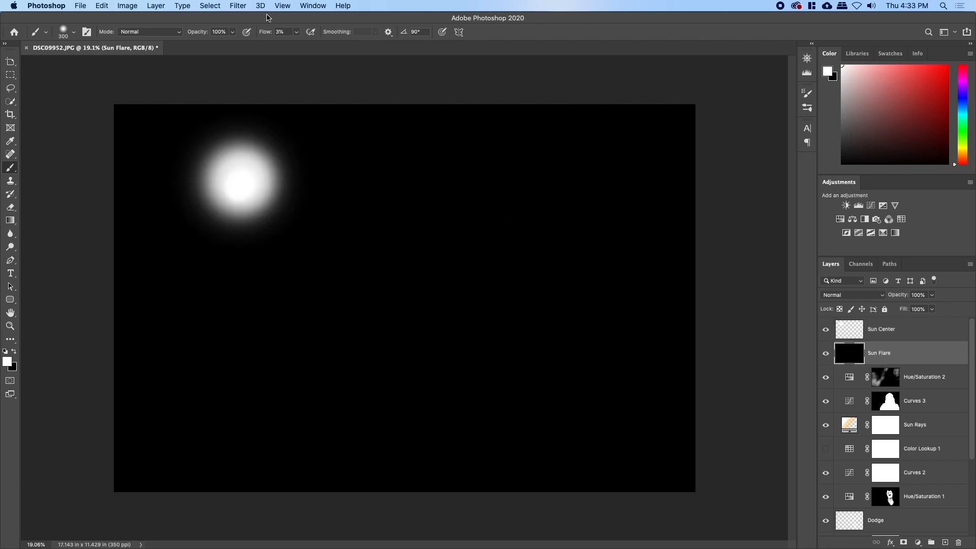
Render a 50-300mm Zoom lens flare at 100% brightness over the sun and set the Sun Flare layer to Screen.
left_click(238, 5)
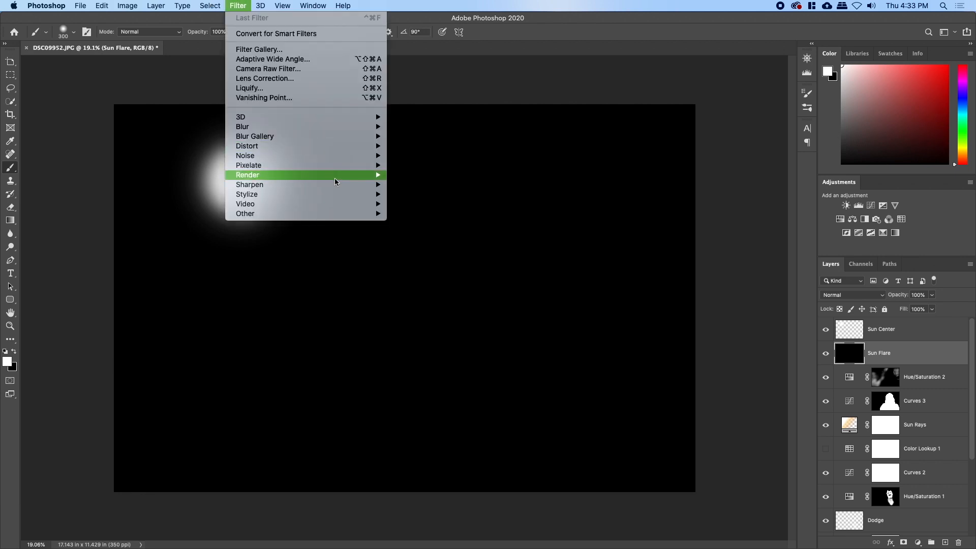
mouse_move(337, 175)
left_click(447, 239)
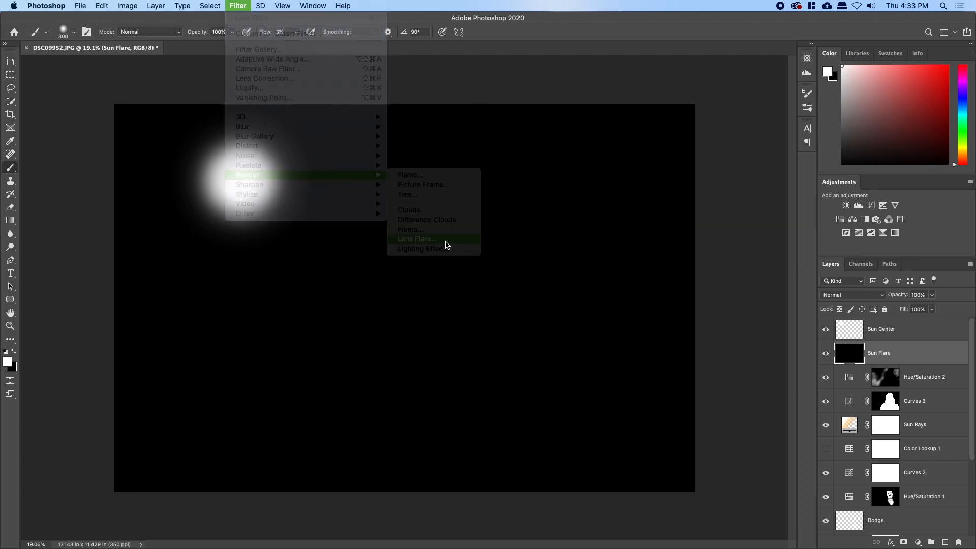
left_click_drag(582, 331, 557, 309)
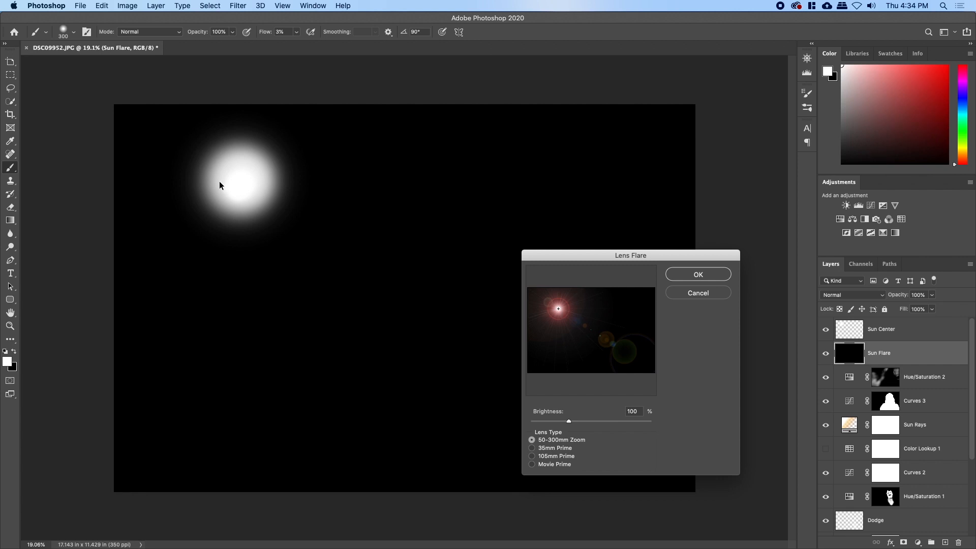
left_click(719, 278)
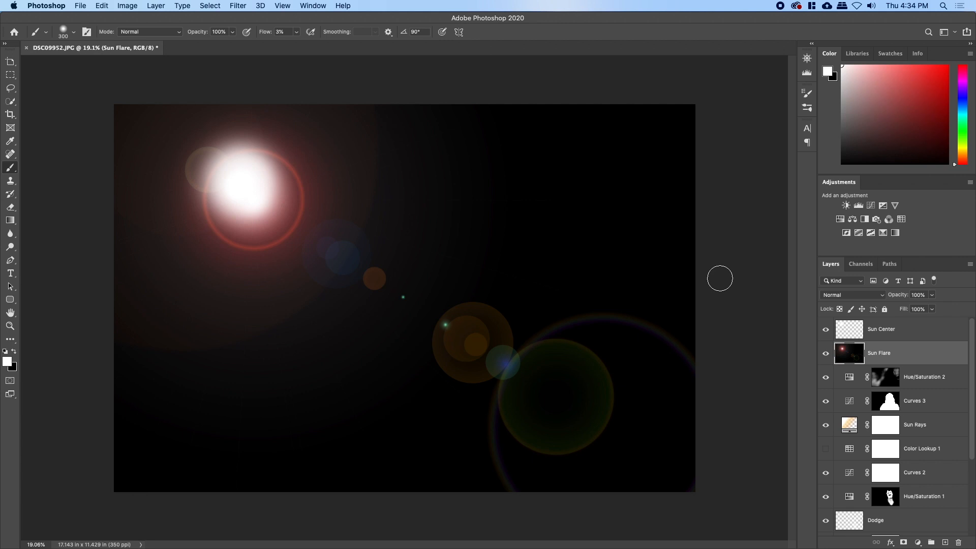
left_click(850, 295)
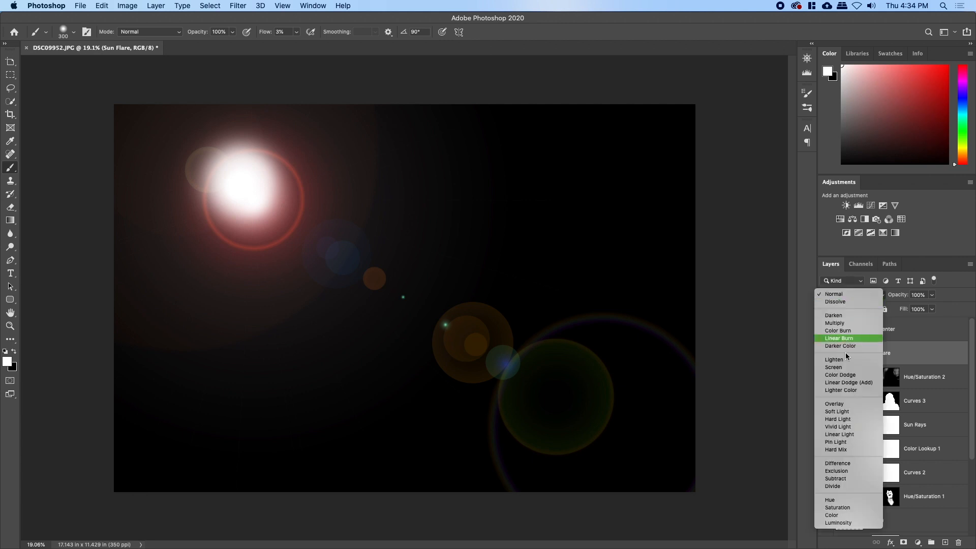
left_click(835, 367)
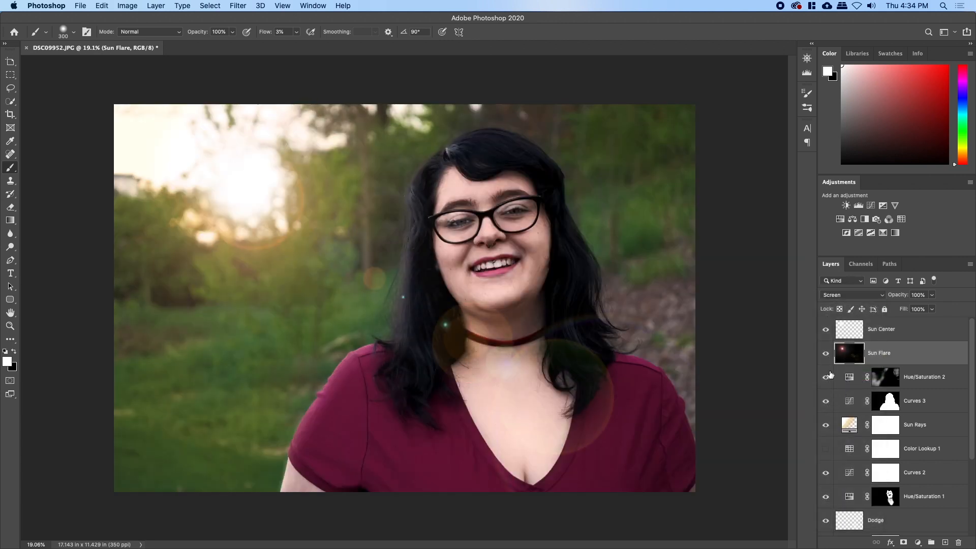
Scale the Sun Flare layer up from its center so it extends slightly past the canvas edges.
left_click_drag(299, 236, 269, 193)
key("super+r")
key("super+r")
key("super+t")
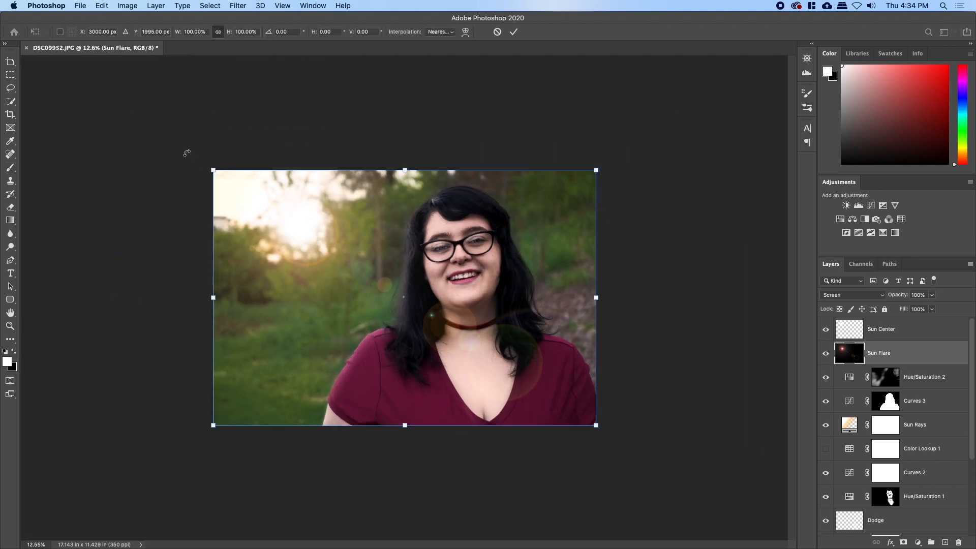
left_click_drag(212, 167, 189, 153)
key("Return")
Set the Sun Flare layer's opacity to 85%.
key("z")
left_click_drag(469, 284, 493, 282)
left_click_drag(903, 298, 896, 296)
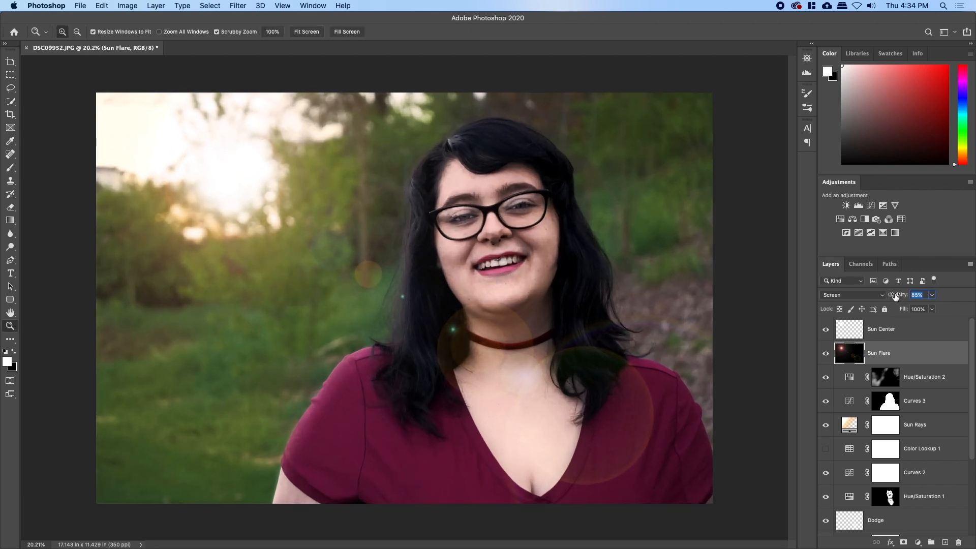
Compare the edit with the original photo, and add a layer named Burn directly above the Dodge layer.
scroll(830, 527, "down", 5)
left_click(830, 527, "alt")
left_click(830, 526, "alt")
left_click_drag(491, 195, 529, 185)
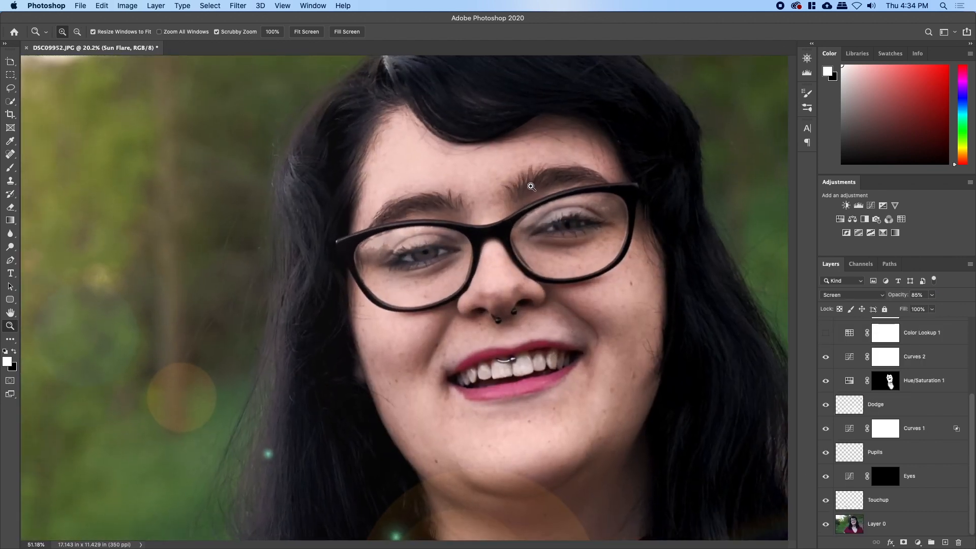
left_click(912, 413)
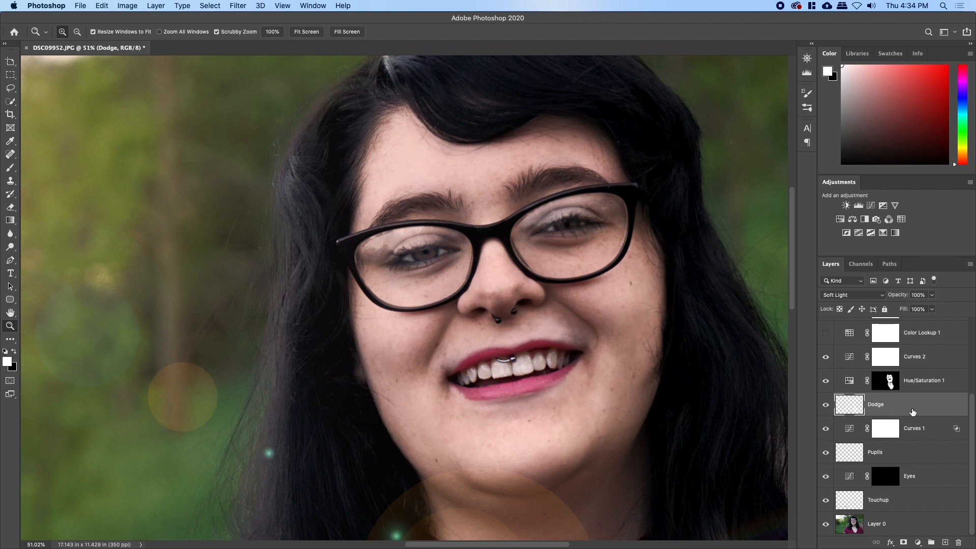
key("super+shift+n")
type("Burn")
key("Return")
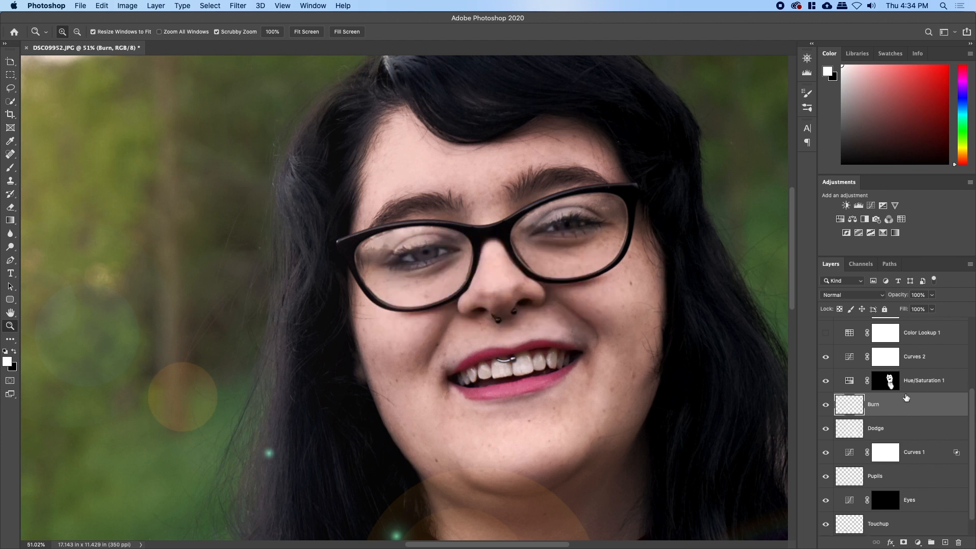
Darken both eyebrows on the Burn layer with a soft black brush of size 100 at 5% flow.
key("b")
key("x")
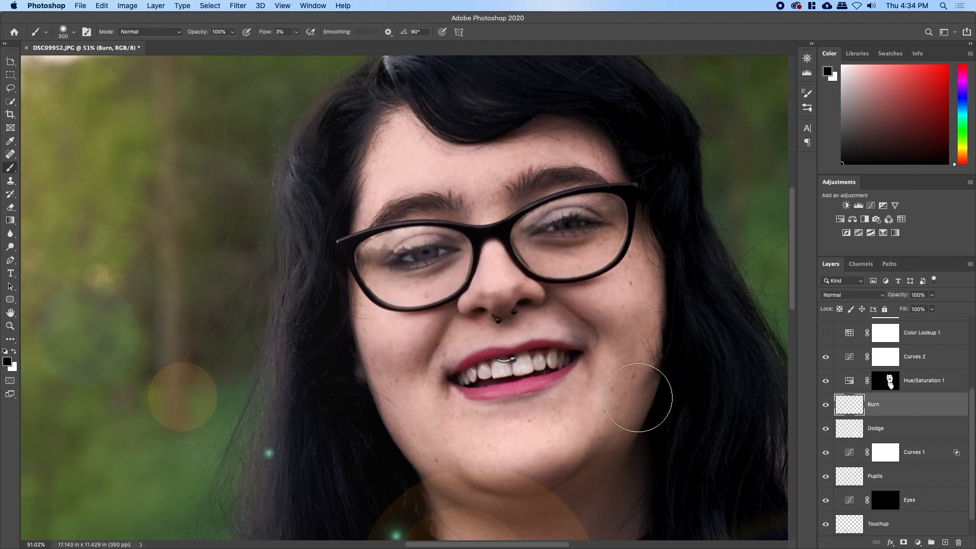
key("shift+0")
key("shift+5")
key("bracketleft")
key("bracketleft")
key("bracketleft")
key("bracketleft")
key("bracketleft")
key("bracketleft")
key("bracketleft")
mouse_move(452, 203)
left_mouse_down()
mouse_move(405, 202)
mouse_move(373, 220)
left_mouse_up()
mouse_move(543, 183)
left_mouse_down()
mouse_move(517, 190)
mouse_move(571, 177)
left_mouse_up()
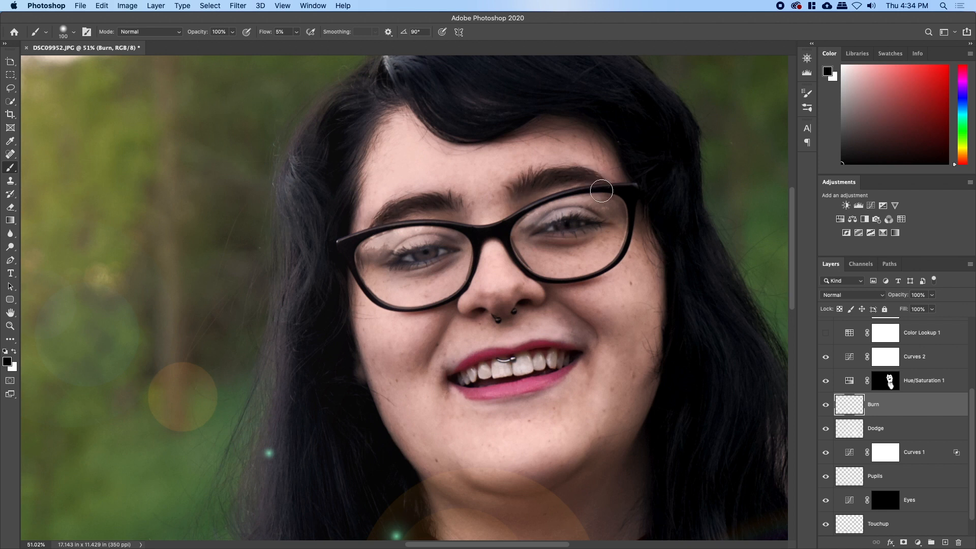
Set the Burn layer's blend mode to Soft Light.
key("bracketright")
key("bracketright")
key("bracketright")
key("bracketright")
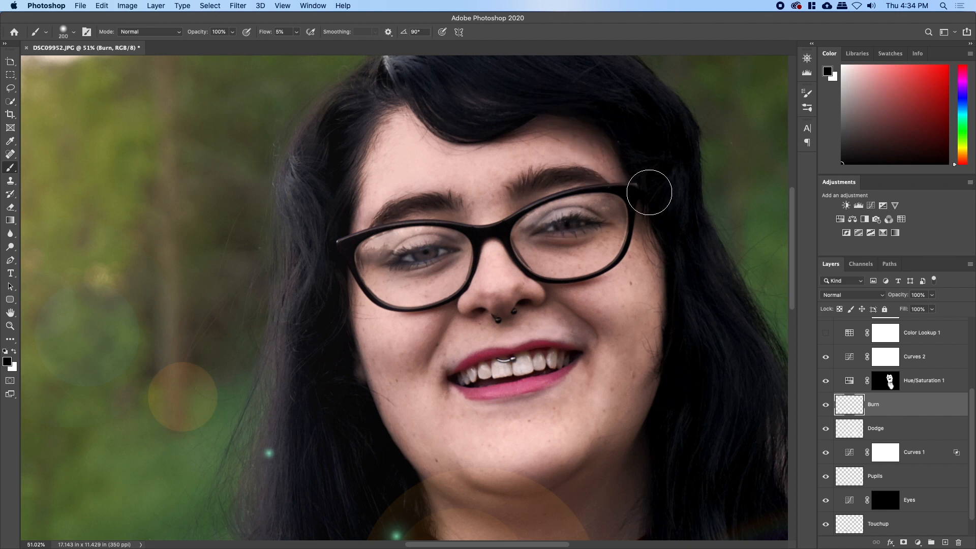
left_click(850, 294)
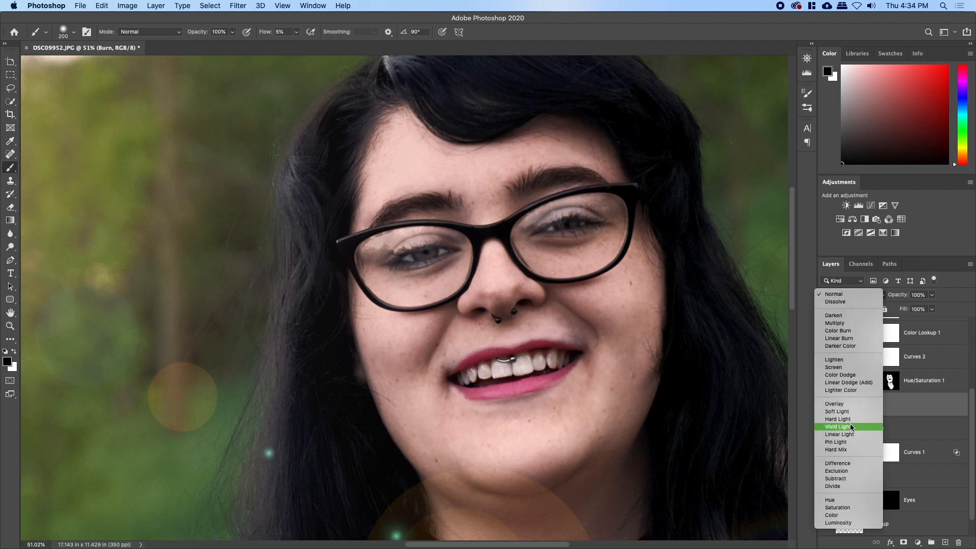
left_click(841, 411)
Burn around the eyebrows, the smile crease and the shadowed edge of the cheek with a brush of about 80.
key("bracketleft")
key("bracketleft")
key("bracketleft")
key("bracketleft")
key("bracketleft")
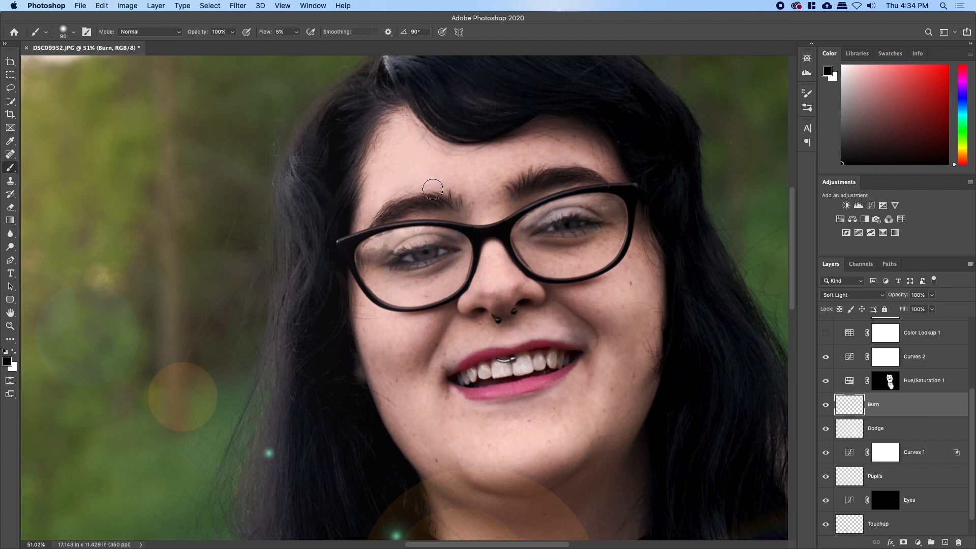
key("bracketright")
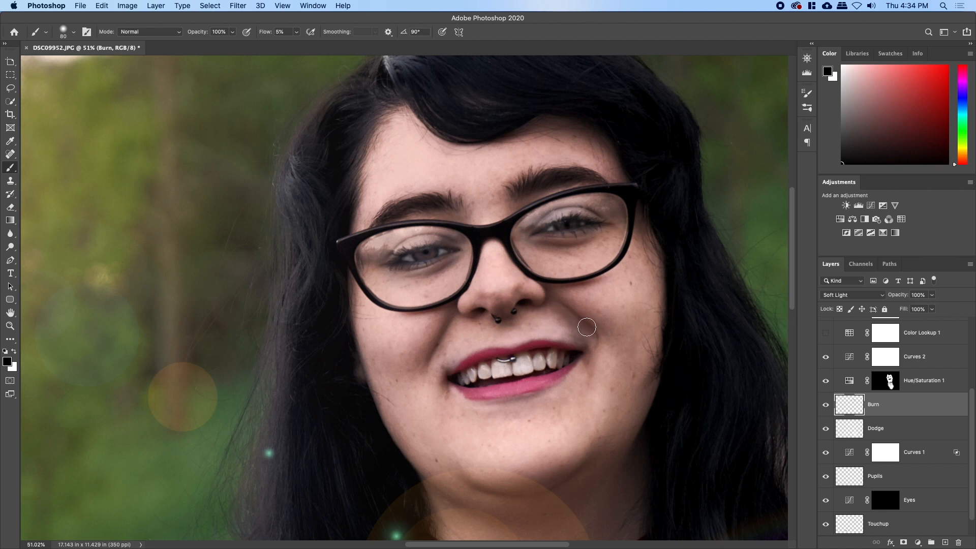
mouse_move(651, 345)
left_mouse_down()
mouse_move(625, 320)
mouse_move(639, 245)
left_mouse_up()
Burn the hair and shadows beside the face and jaw with the black brush enlarged to 300.
key("bracketright")
key("bracketright")
key("bracketright")
key("bracketright")
key("bracketright")
key("bracketright")
left_click_drag(336, 283, 321, 301)
key("bracketright")
key("bracketright")
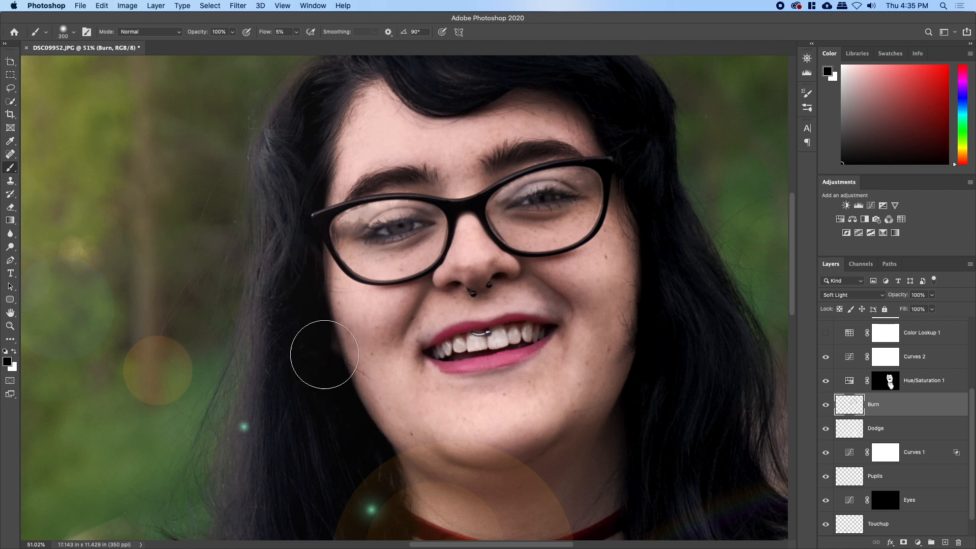
mouse_move(364, 424)
left_mouse_down()
mouse_move(312, 289)
mouse_move(366, 430)
mouse_move(352, 441)
mouse_move(306, 322)
mouse_move(319, 344)
left_mouse_up()
left_click_drag(314, 437, 281, 353)
Deepen the shadows under the jaw and along the neck on the Burn layer, using brush sizes 175 to 300.
key("bracketleft")
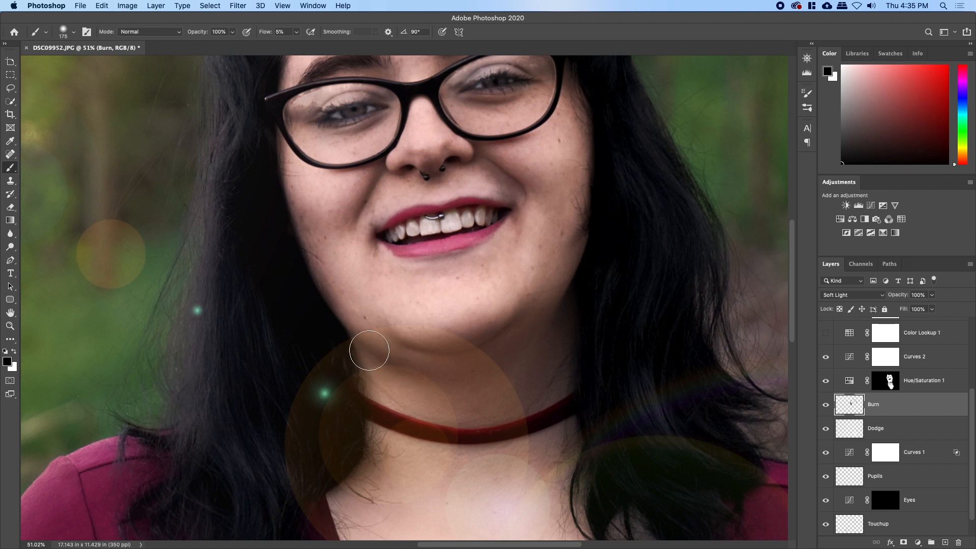
key("bracketright")
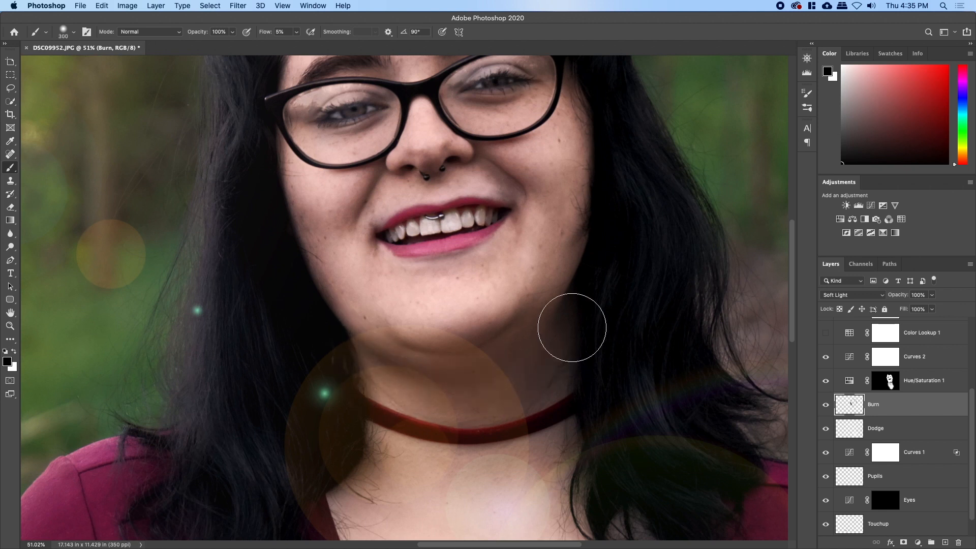
mouse_move(588, 349)
left_mouse_down()
mouse_move(503, 404)
mouse_move(490, 387)
mouse_move(421, 397)
mouse_move(379, 391)
mouse_move(395, 373)
left_mouse_up()
left_click_drag(469, 420, 549, 533)
left_click_drag(392, 189, 346, 268)
Burn the shaded shoulder and folds of the maroon shirt, enlarging the brush up to 400.
key("bracketleft")
key("bracketleft")
key("bracketleft")
key("bracketleft")
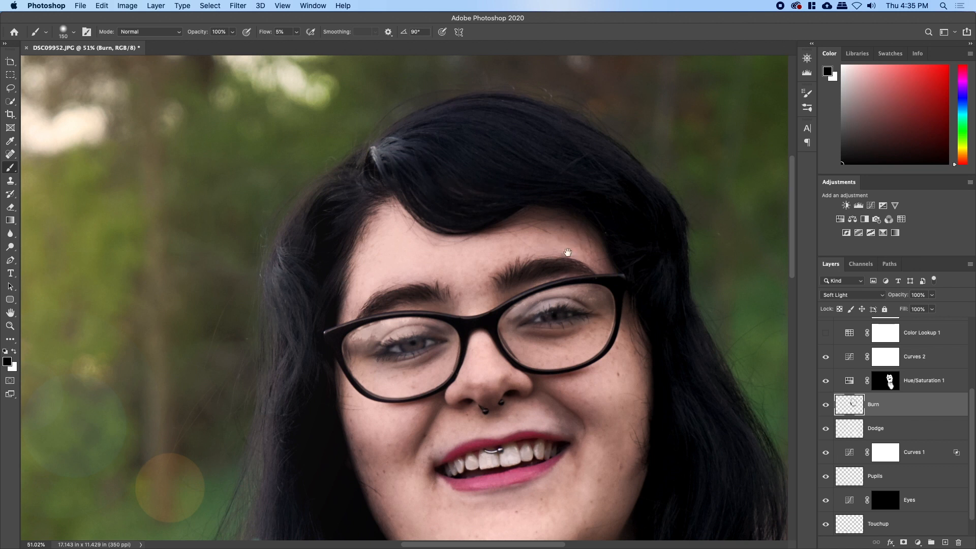
left_click_drag(562, 251, 310, 55)
left_click_drag(397, 331, 408, 105)
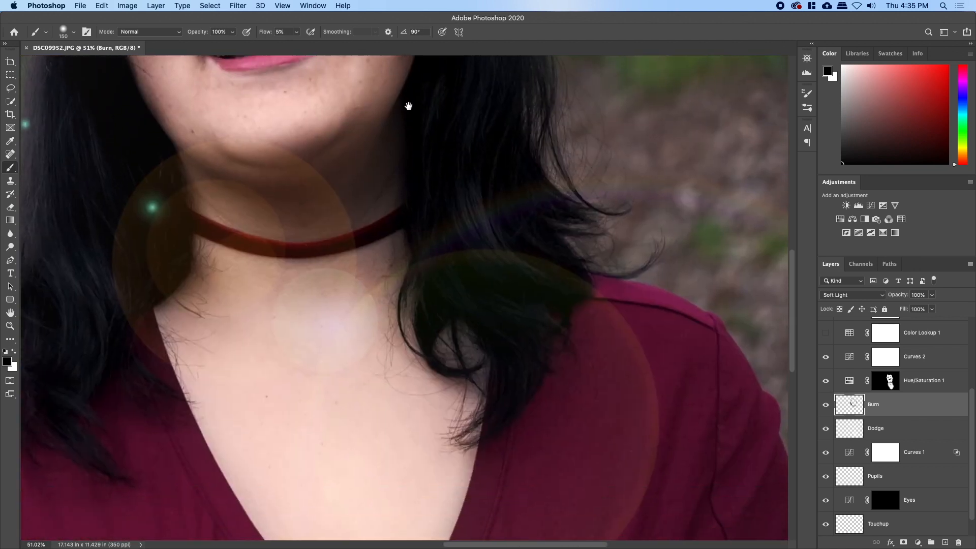
left_click_drag(564, 318, 435, 207)
left_click_drag(512, 246, 477, 254)
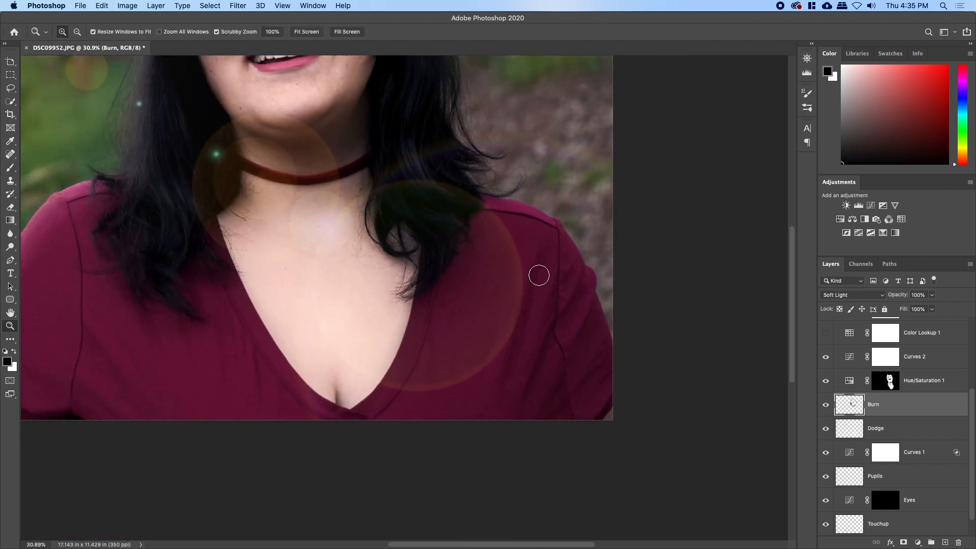
key("bracketright")
key("bracketright")
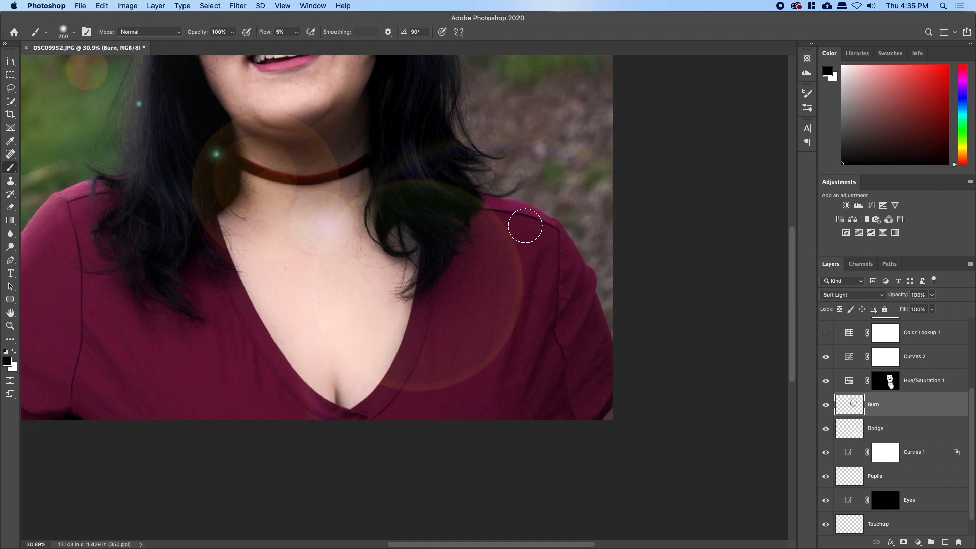
key("bracketright")
key("bracketright")
mouse_move(460, 427)
left_mouse_down()
mouse_move(528, 436)
mouse_move(628, 401)
mouse_move(649, 455)
left_mouse_up()
mouse_move(481, 356)
left_mouse_down()
mouse_move(594, 438)
mouse_move(471, 416)
mouse_move(478, 379)
left_mouse_up()
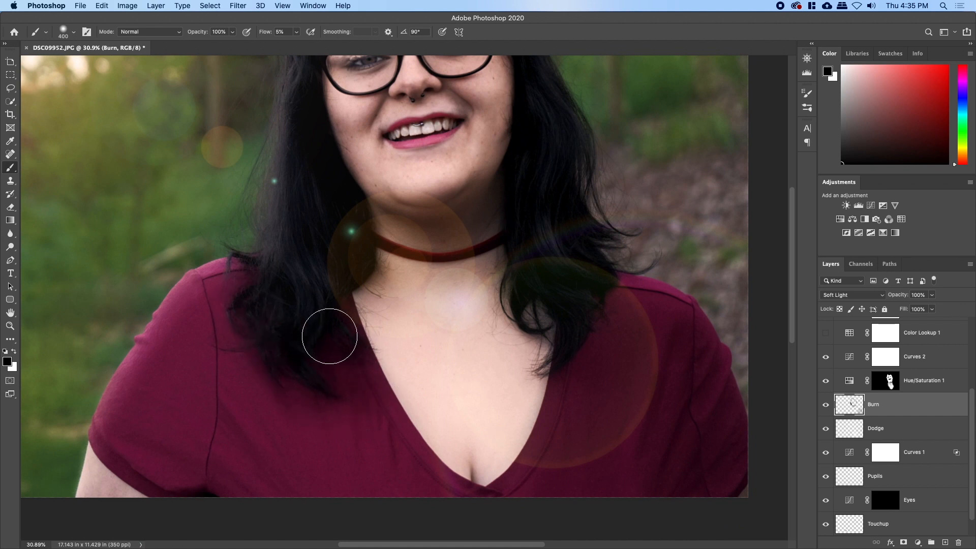
Burn the hair ends and the shirt sleeve on the sun-facing side, starting with a brush of size 200.
key("bracketleft")
key("bracketleft")
key("bracketleft")
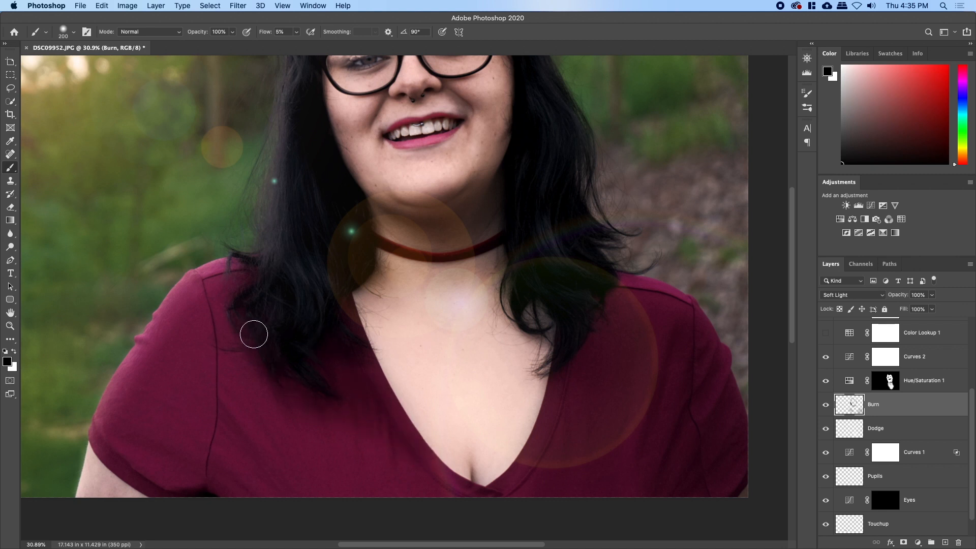
left_click_drag(473, 331, 457, 330)
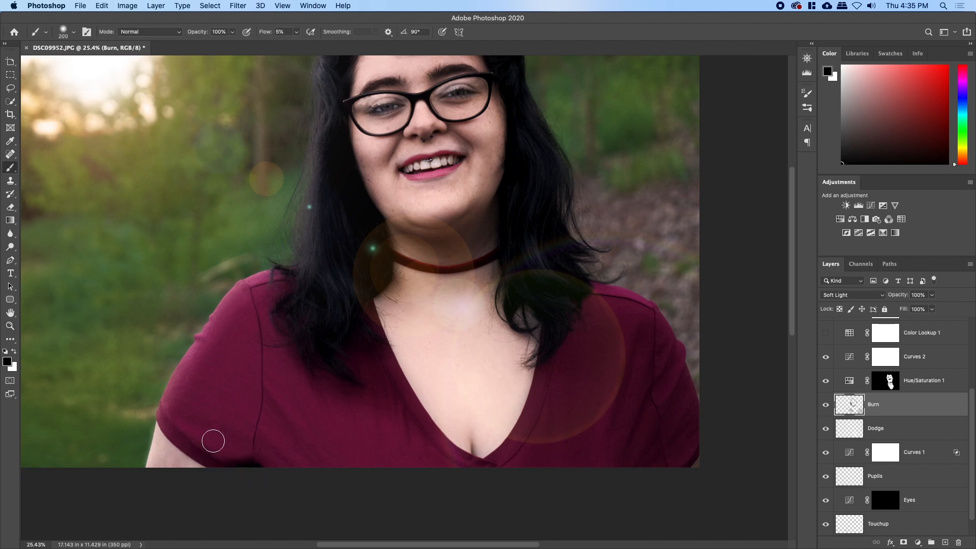
key("bracketright")
key("bracketright")
left_click_drag(341, 366, 349, 393)
key("bracketright")
key("bracketright")
key("bracketright")
key("bracketright")
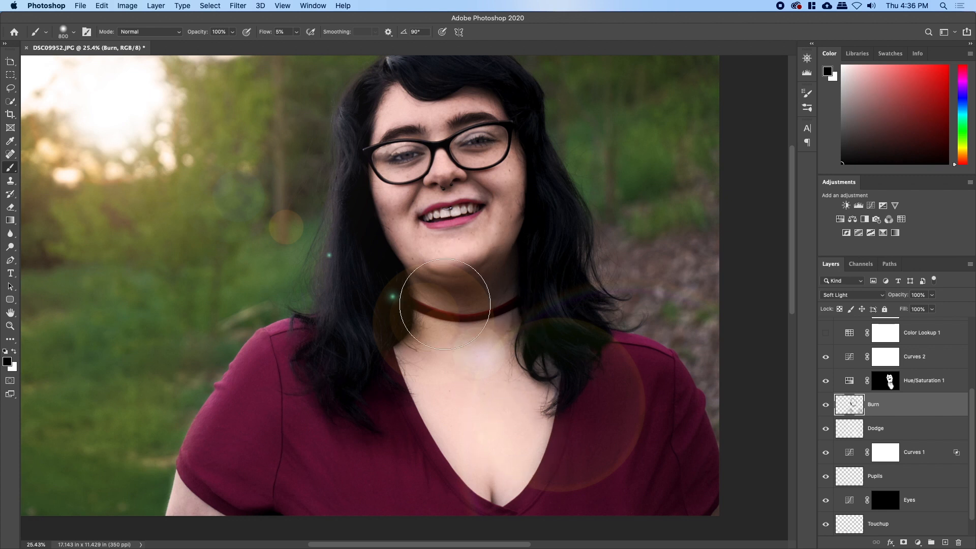
key("bracketleft")
key("bracketleft")
key("bracketleft")
key("bracketleft")
key("bracketleft")
Lower the Sun Flare layer's opacity to 70%.
scroll(882, 417, "up", 3)
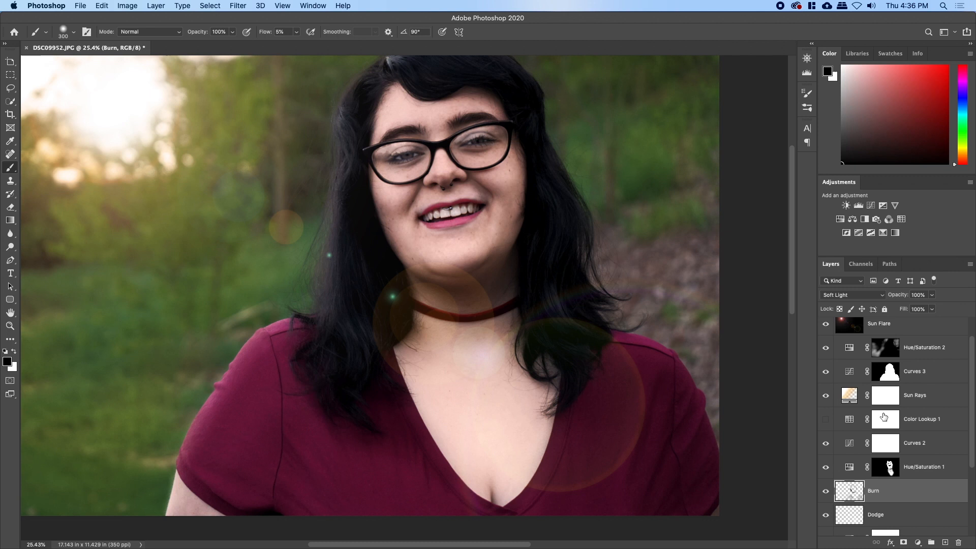
scroll(898, 349, "up", 1)
left_click(889, 351)
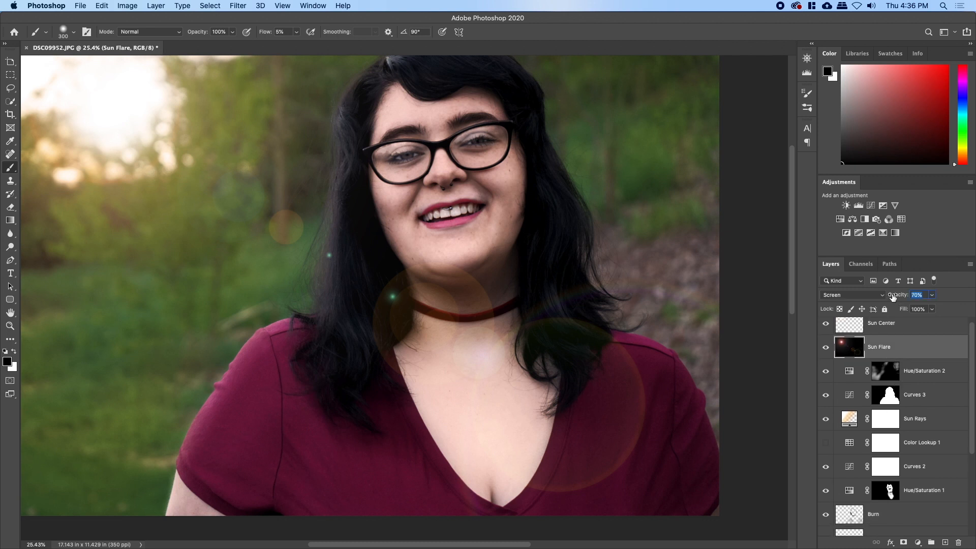
key("z")
mouse_move(534, 283)
left_mouse_down()
mouse_move(512, 276)
mouse_move(531, 282)
left_mouse_up()
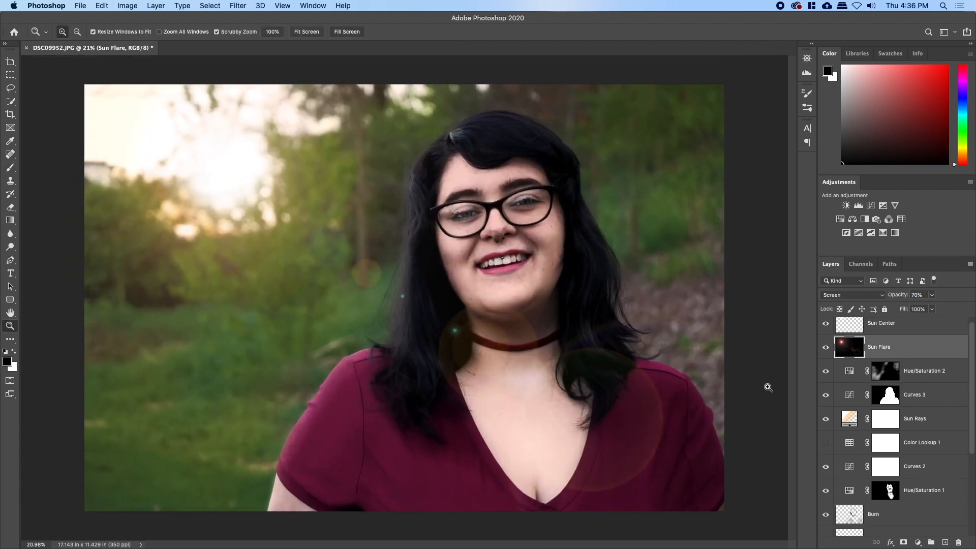
Check the Burn layer's effect by hiding and showing it, and set the Burn and Dodge layers' fill to 70%.
scroll(851, 382, "down", 3)
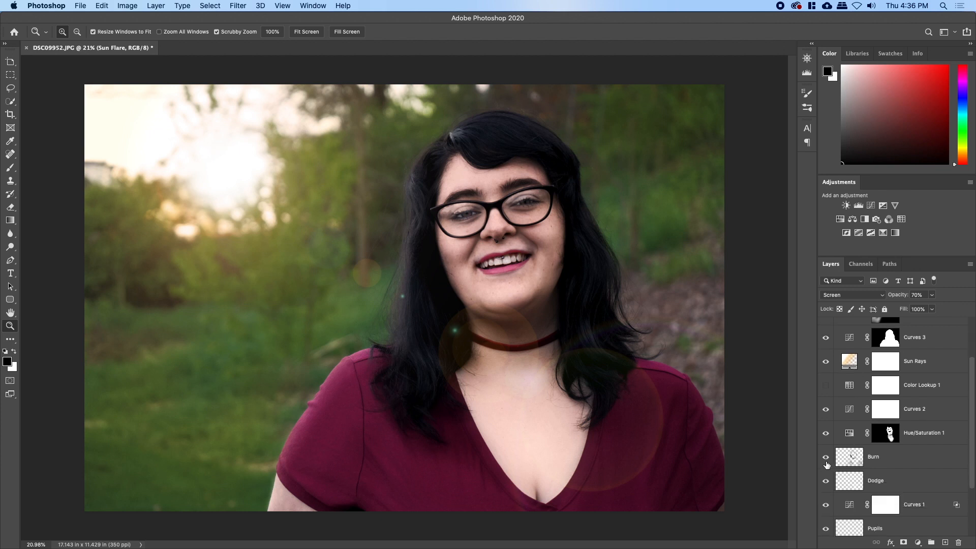
left_click(826, 459)
left_click(826, 460)
left_click(883, 466)
left_click(887, 482, "shift")
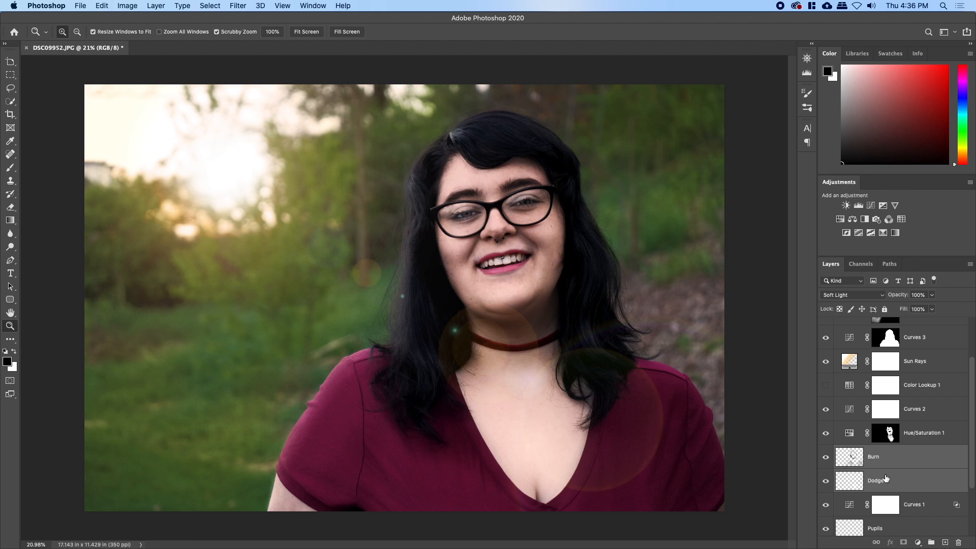
key("b")
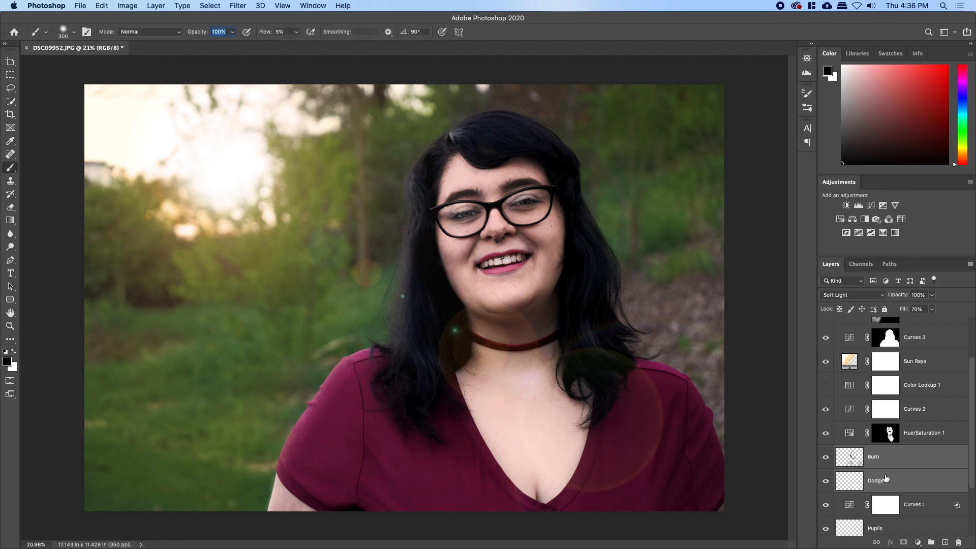
Group the Burn and Dodge layers as D&B and compare the portrait with the group hidden and shown.
left_click(887, 464)
left_click(891, 481, "shift")
key("super+g")
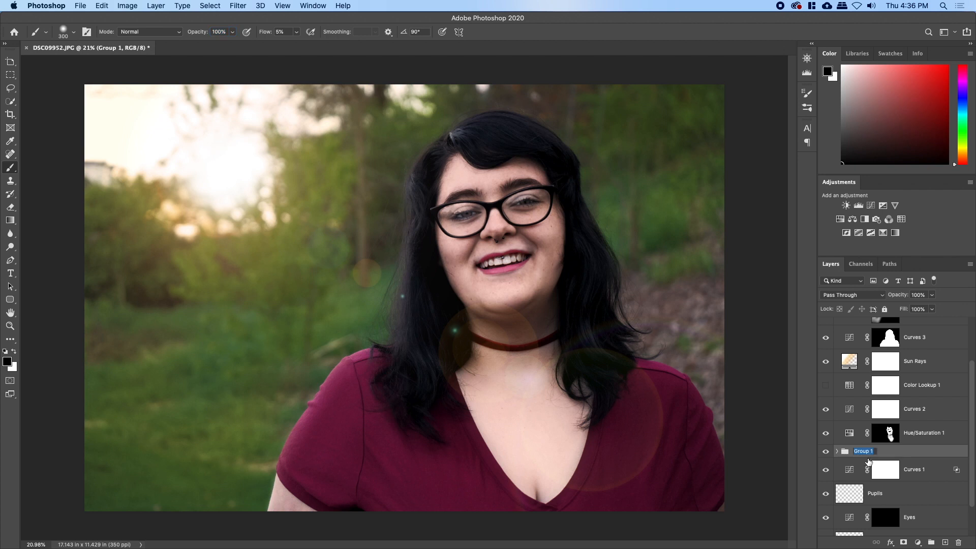
type("D&B")
key("Return")
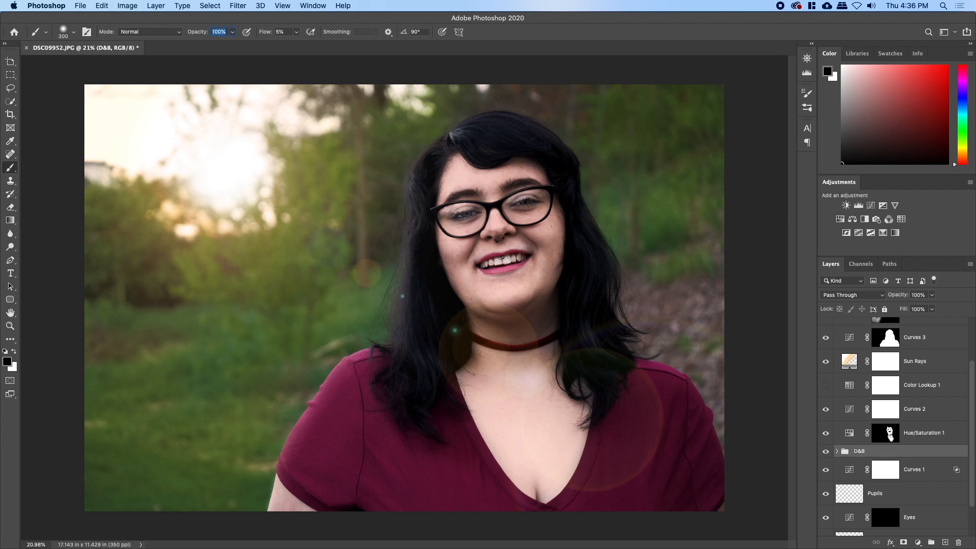
left_click(825, 451)
left_click(825, 452)
left_click(826, 451)
left_click(826, 452)
Add a layer named Nose Ring directly above the Touchup layer for retouching the nose area.
left_click(495, 225)
left_click(570, 193)
key("z")
left_click(533, 194)
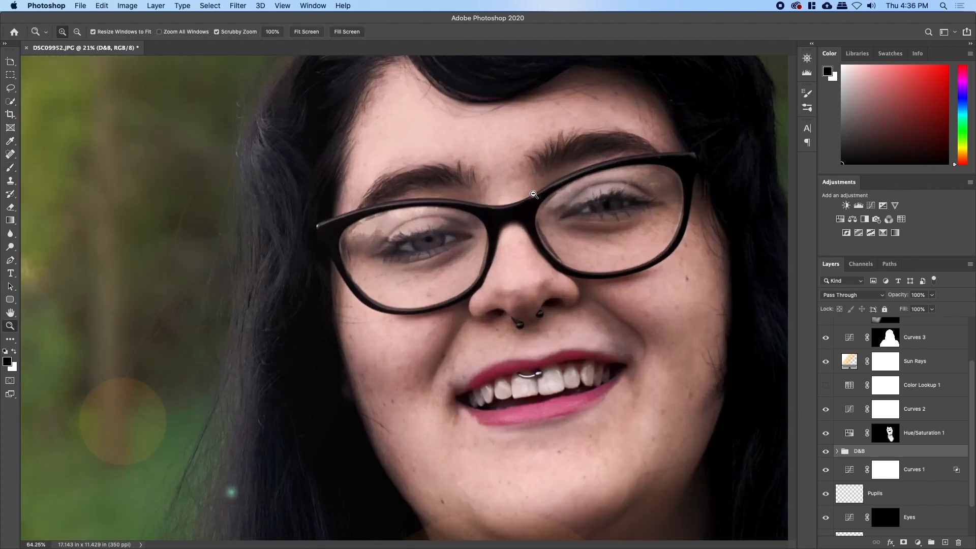
left_click_drag(533, 194, 527, 195)
mouse_move(562, 332)
left_mouse_down()
mouse_move(538, 357)
mouse_move(565, 331)
left_mouse_up()
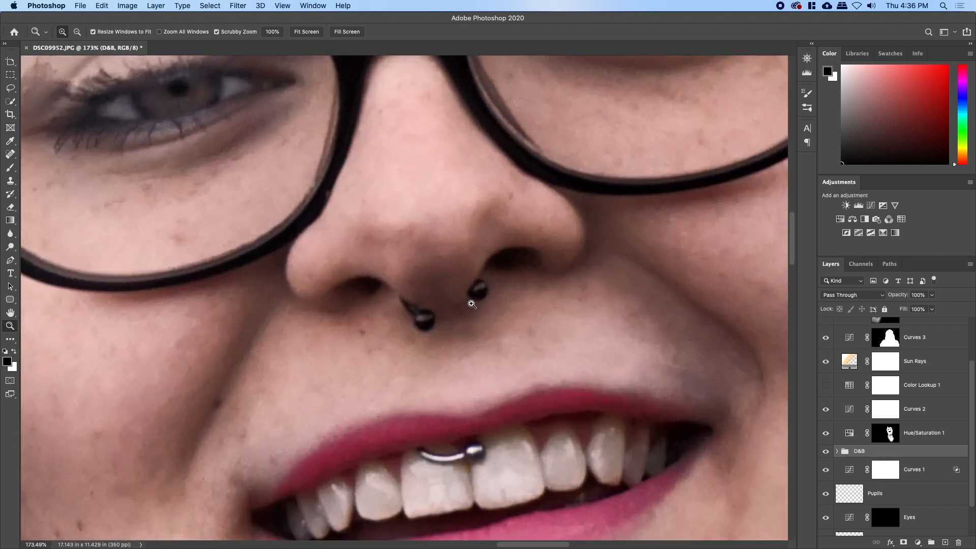
scroll(911, 383, "up", 3)
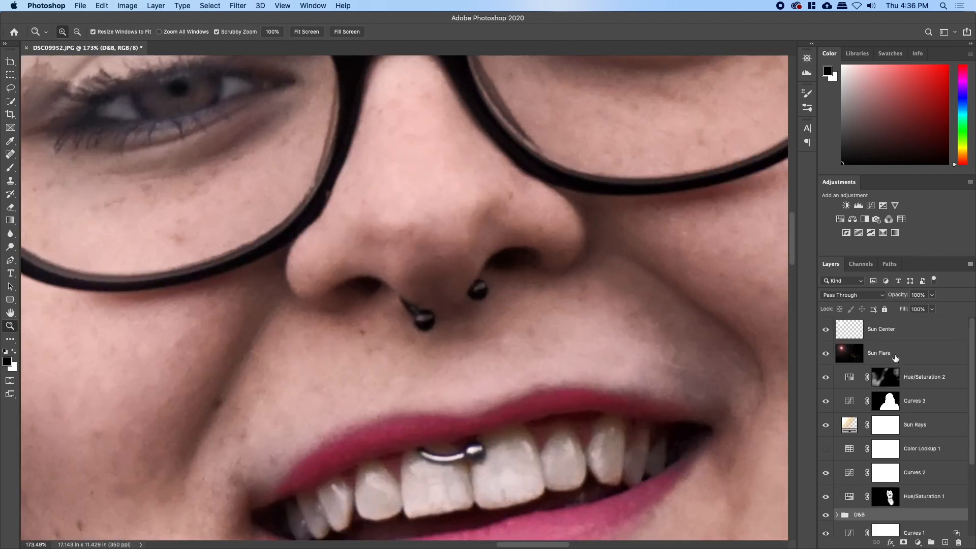
left_click(895, 358)
scroll(909, 398, "down", 5)
left_click(907, 510)
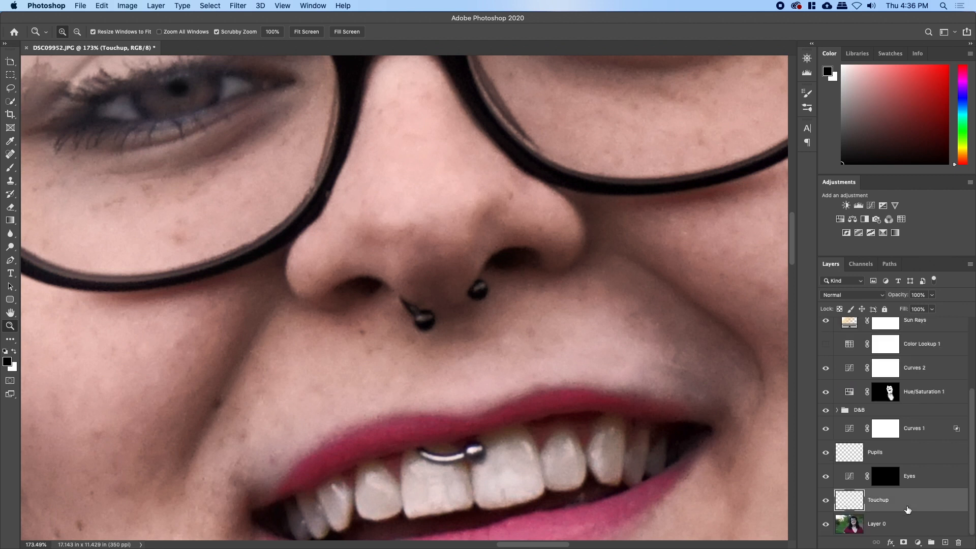
key("super+shift+n")
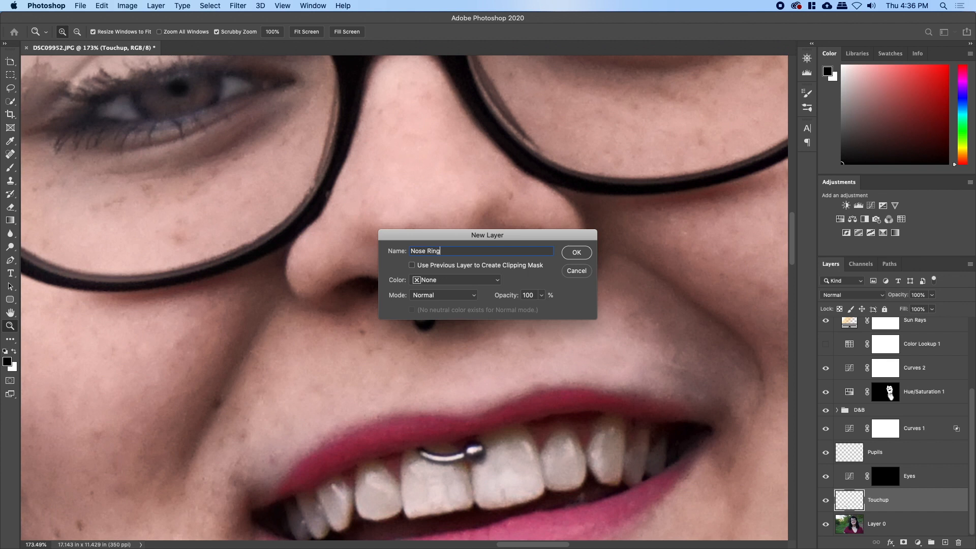
key("Return")
Hide every layer except Layer 0, Touchup and Nose Ring.
scroll(821, 523, "down", 2)
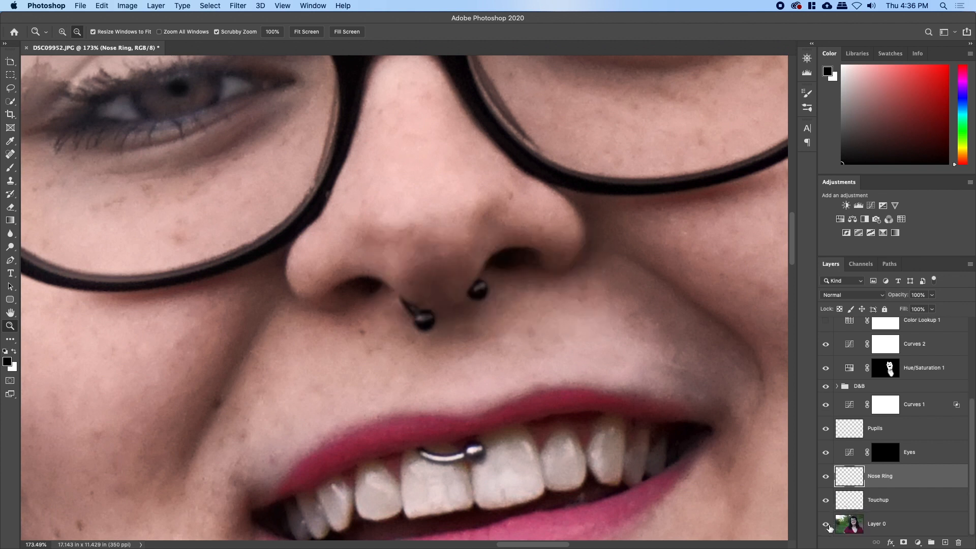
left_click(825, 524, "alt")
left_click_drag(827, 501, 828, 485)
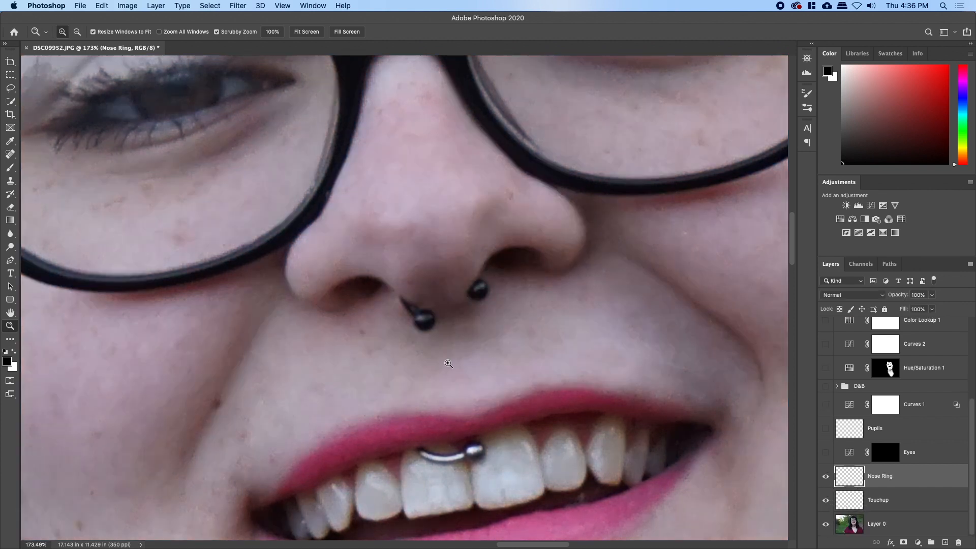
Outline the lower end of the nose ring with a freehand selection and copy it from Layer 0 to a new layer.
key("l")
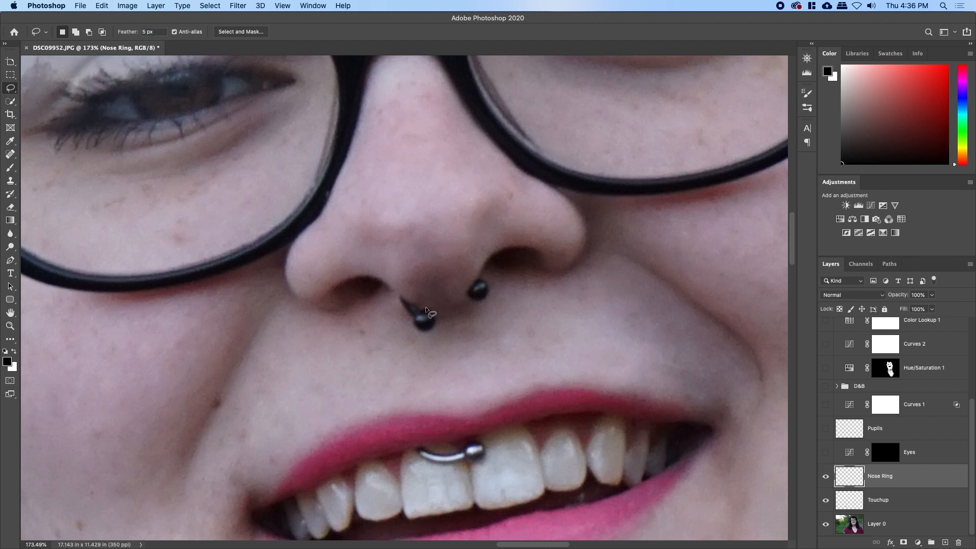
left_click_drag(416, 301, 440, 315)
left_click_drag(430, 308, 427, 311)
key("super+j")
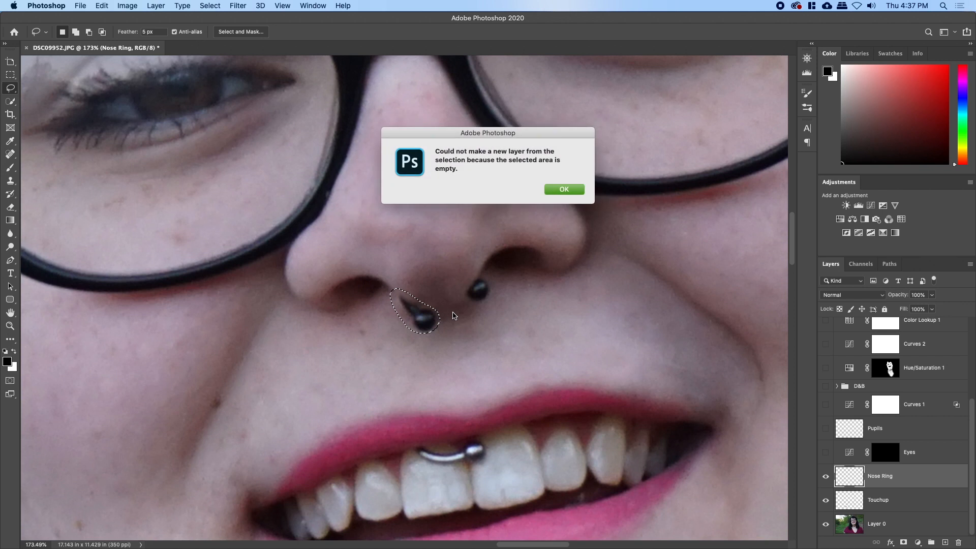
left_click(573, 192)
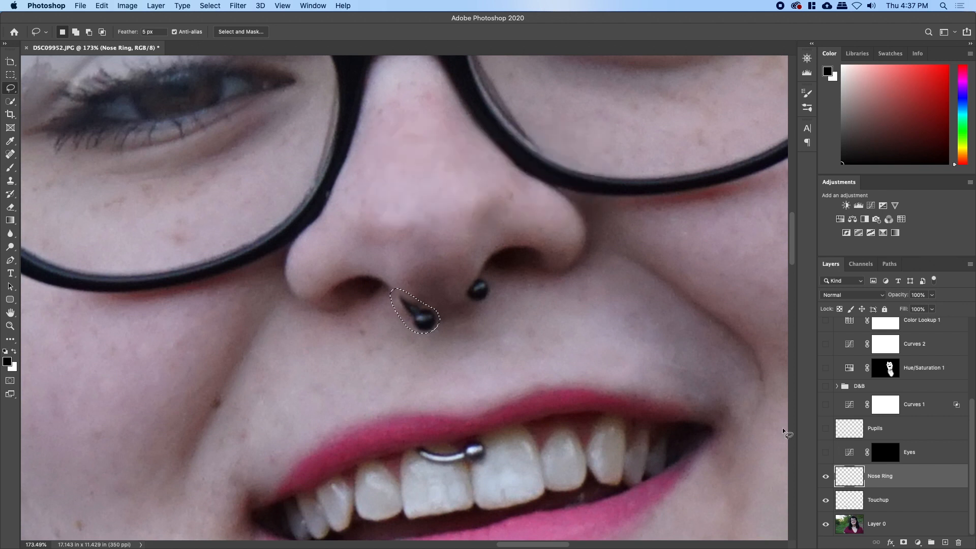
left_click(907, 529)
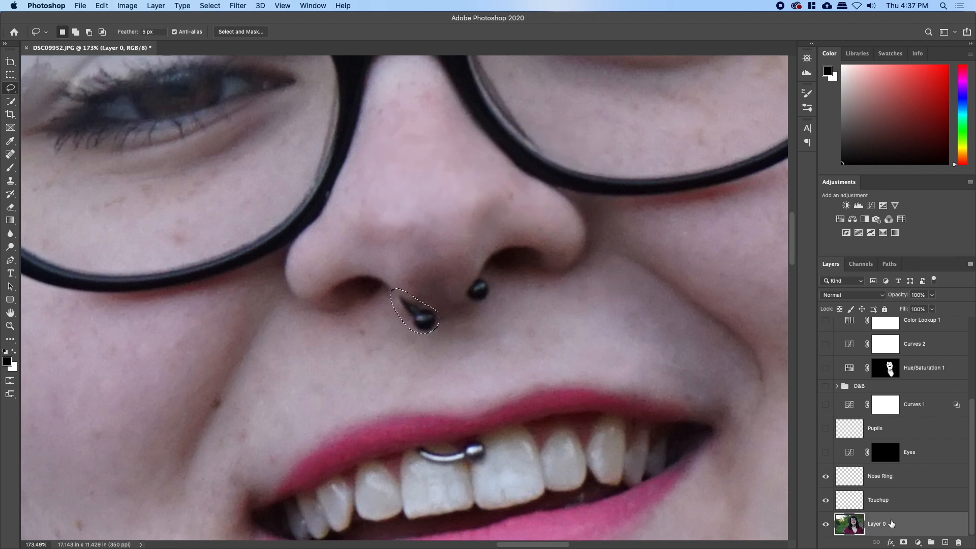
key("super+j")
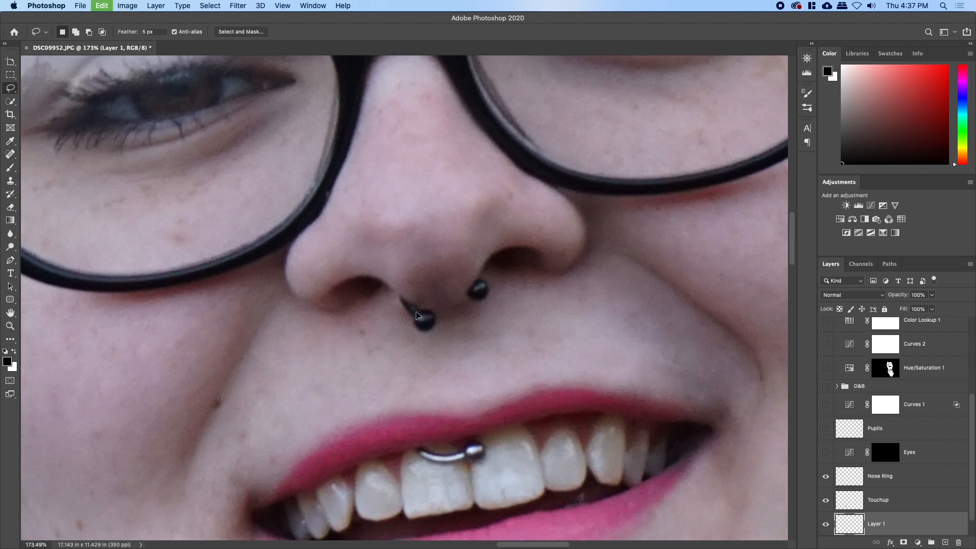
Flip the copied ring end horizontally, then move and rotate it to cover the ring's opposite end under the nose.
key("super+t")
right_click(434, 313)
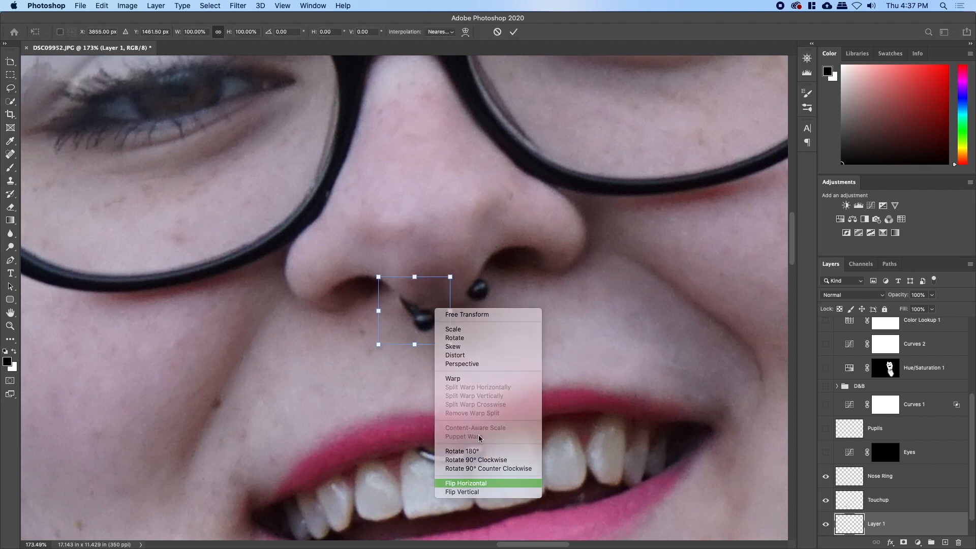
left_click(465, 478)
left_click_drag(425, 319, 484, 304)
left_click_drag(457, 252, 409, 248)
mouse_move(465, 292)
left_mouse_down()
mouse_move(495, 303)
mouse_move(483, 298)
mouse_move(503, 278)
mouse_move(630, 326)
left_mouse_up()
left_click(514, 32)
key("z")
key("space")
mouse_move(558, 305)
left_mouse_down()
mouse_move(544, 360)
mouse_move(513, 324)
left_mouse_up()
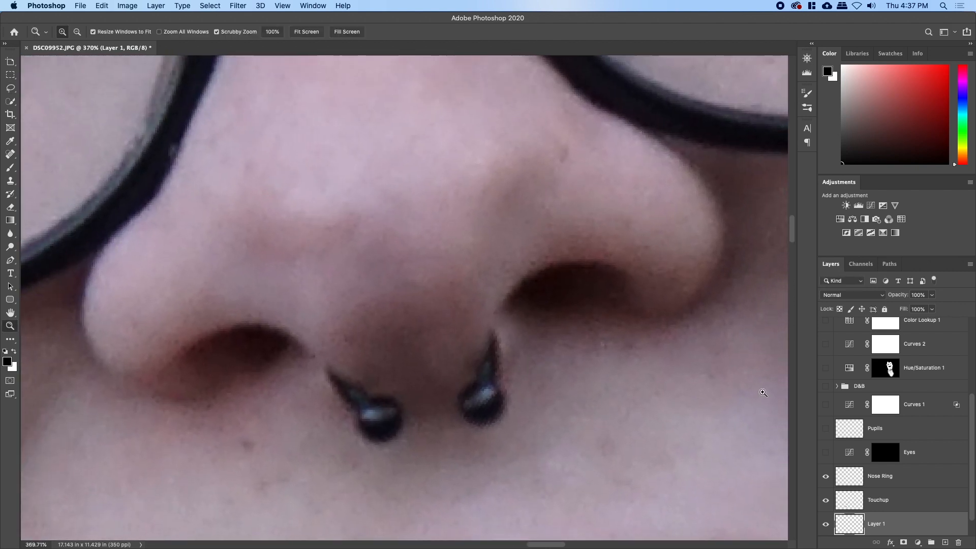
key("e")
right_click(446, 326)
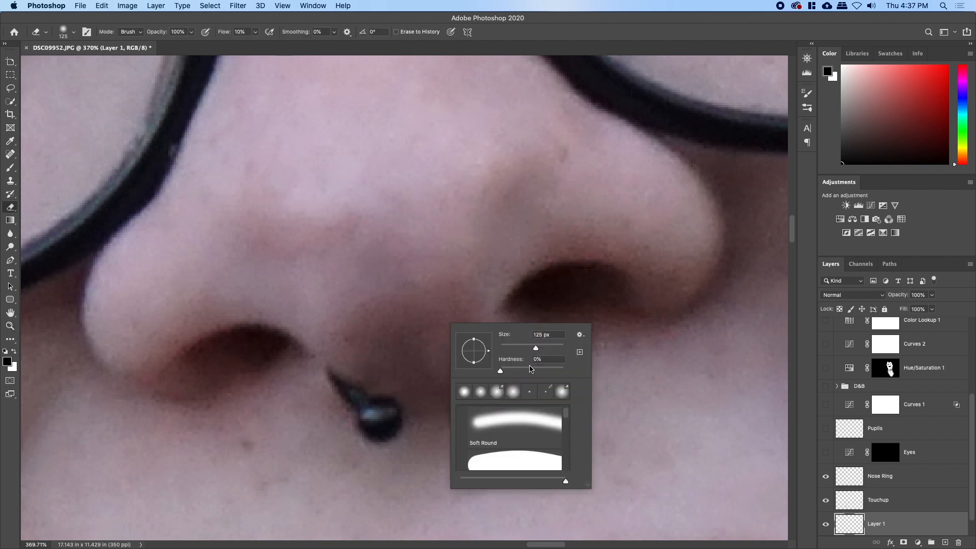
key("Return")
key("bracketleft")
key("bracketleft")
key("bracketleft")
key("bracketleft")
key("bracketleft")
key("bracketleft")
key("bracketleft")
key("bracketleft")
key("bracketleft")
key("bracketleft")
key("bracketleft")
key("bracketleft")
key("bracketleft")
key("bracketleft")
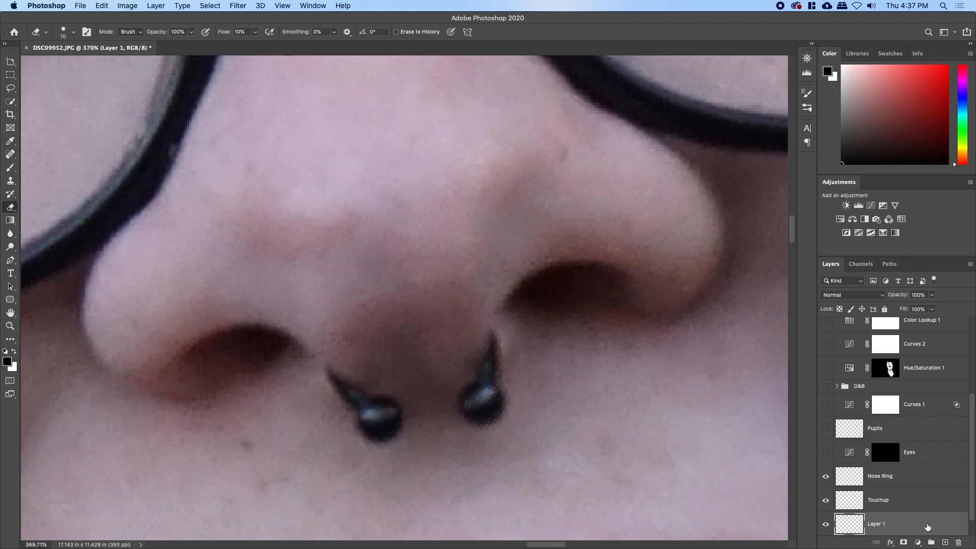
Add a layer mask to the flipped ring copy and blend its edges with a small soft black brush.
left_click(903, 542)
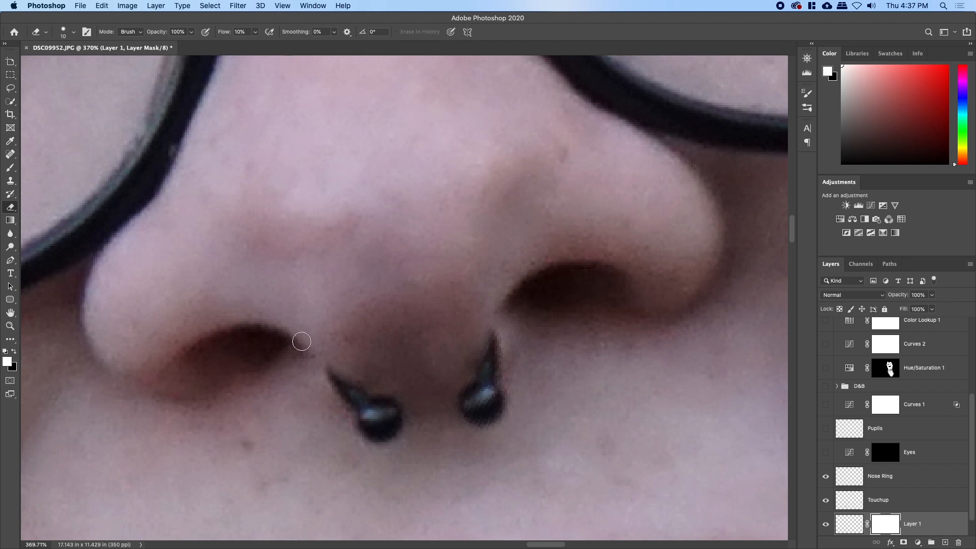
key("b")
key("bracketleft")
key("bracketleft")
key("bracketleft")
key("bracketleft")
key("bracketleft")
key("bracketleft")
key("bracketleft")
key("bracketleft")
key("bracketleft")
key("bracketleft")
key("x")
key("bracketleft")
key("bracketleft")
key("bracketleft")
key("bracketleft")
key("bracketleft")
key("bracketleft")
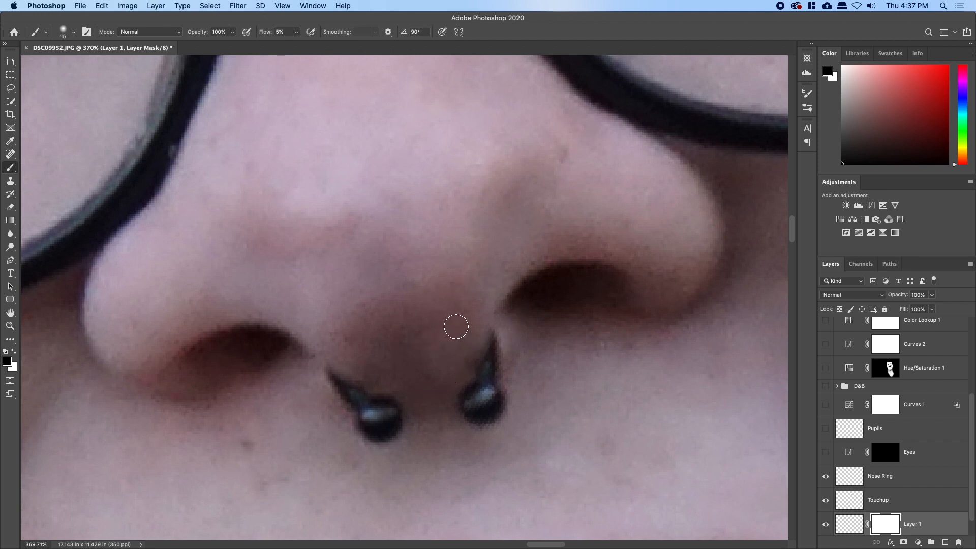
mouse_move(466, 353)
left_mouse_down()
mouse_move(478, 314)
mouse_move(473, 339)
mouse_move(476, 317)
mouse_move(487, 323)
mouse_move(517, 305)
mouse_move(522, 344)
mouse_move(509, 384)
mouse_move(515, 366)
mouse_move(504, 337)
mouse_move(530, 349)
mouse_move(505, 333)
mouse_move(517, 352)
mouse_move(502, 345)
mouse_move(506, 373)
mouse_move(498, 340)
mouse_move(498, 366)
mouse_move(496, 352)
mouse_move(482, 365)
mouse_move(534, 312)
left_mouse_up()
key("x")
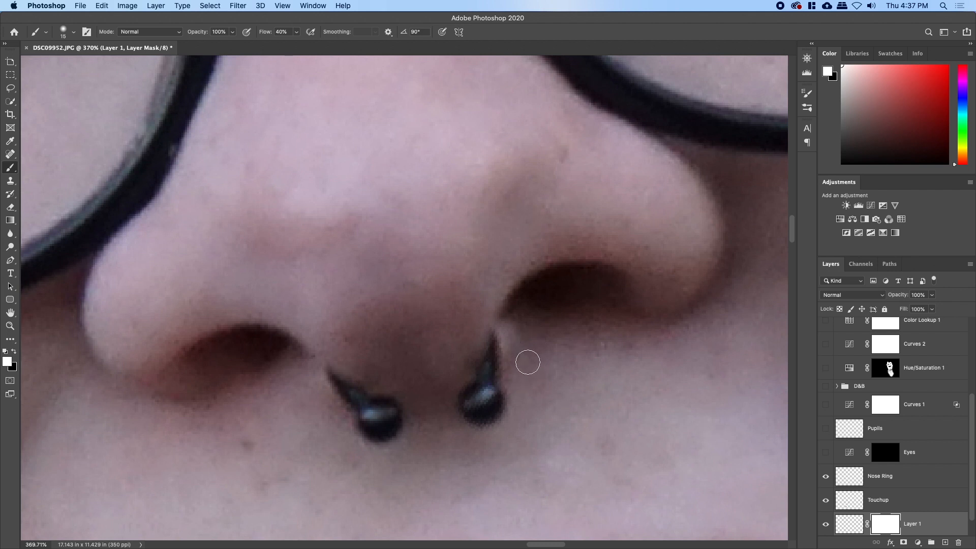
Move the Nose Ring layer directly below Touchup and delete Layer 1's mask.
key("z")
mouse_move(535, 359)
left_mouse_down()
mouse_move(496, 368)
mouse_move(558, 371)
mouse_move(542, 384)
left_mouse_up()
left_click_drag(887, 458, 890, 501)
left_click(890, 501)
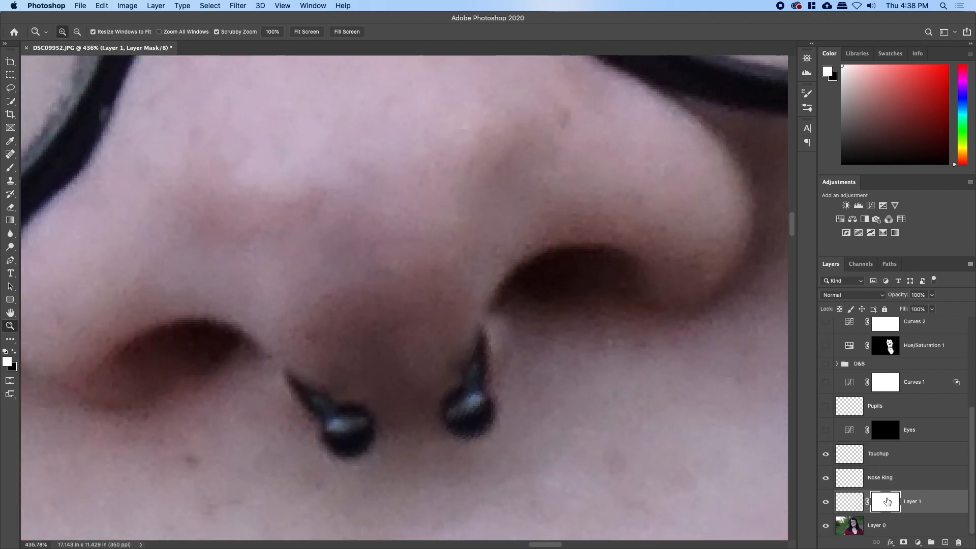
right_click(887, 501)
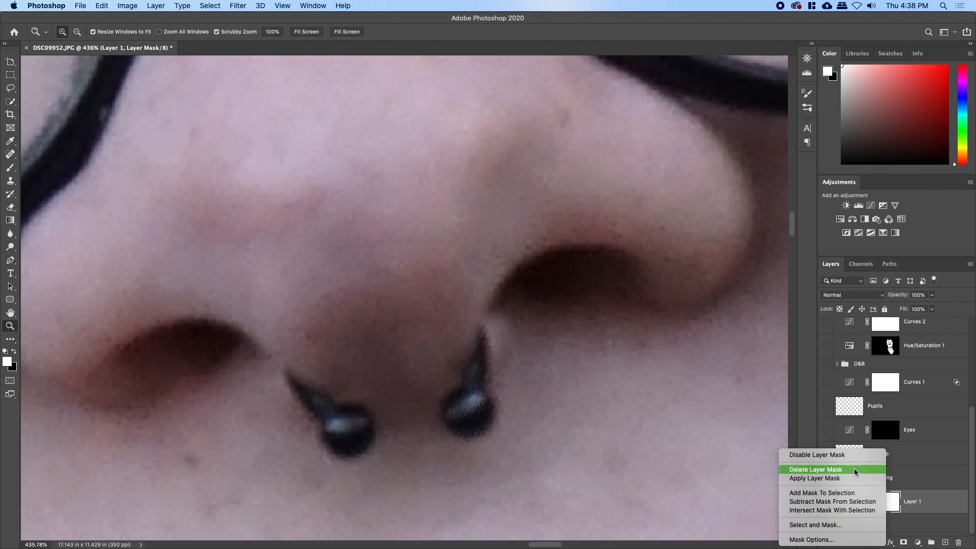
left_click(854, 469)
Rename Layer 1, which holds the flipped ring copy, as Nose Ring Flip.
left_click(890, 475)
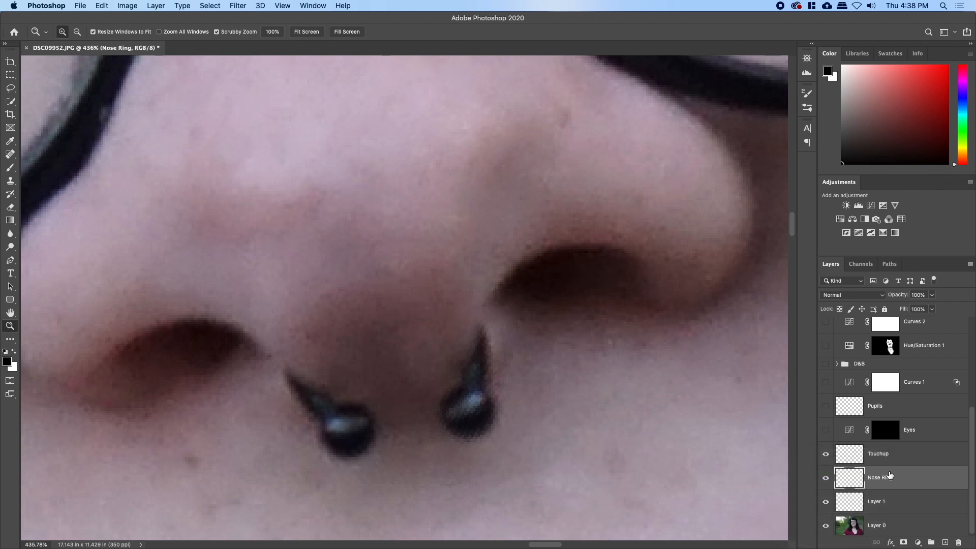
double_click(882, 502)
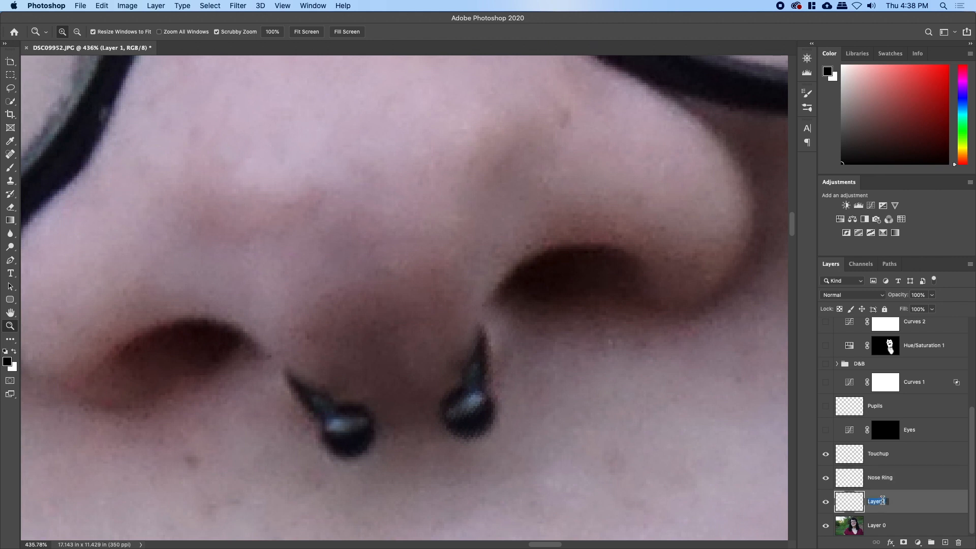
type("Nose Ring Flip")
key("Return")
Sample the dark skin tone between the ring ends for the brush and set the Nose Ring layer's blend mode to Color.
left_click(883, 481)
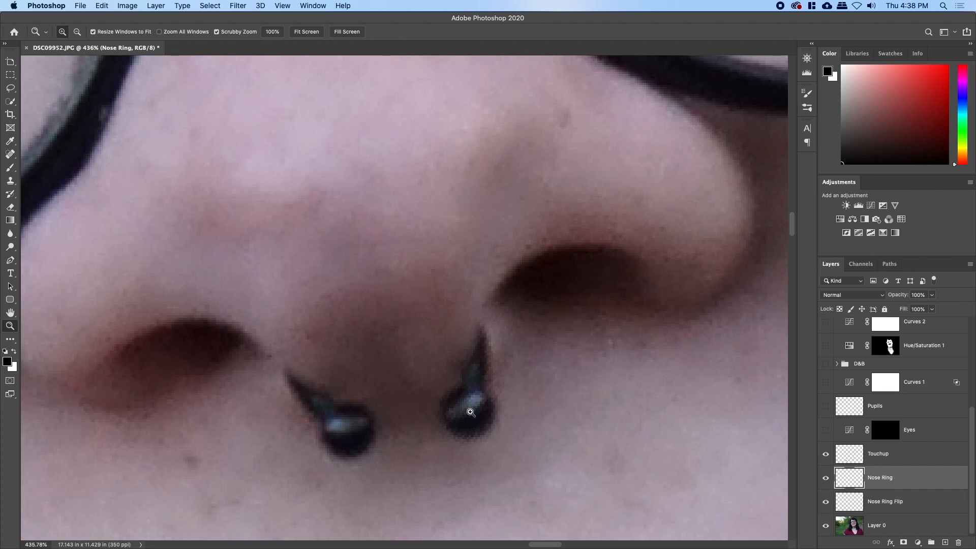
key("b")
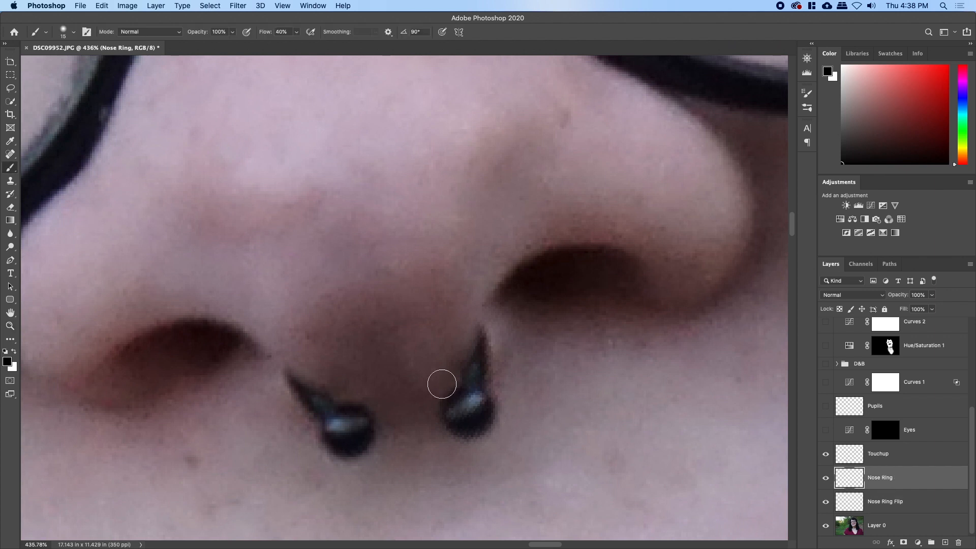
left_click(413, 362, "alt")
left_click(846, 295)
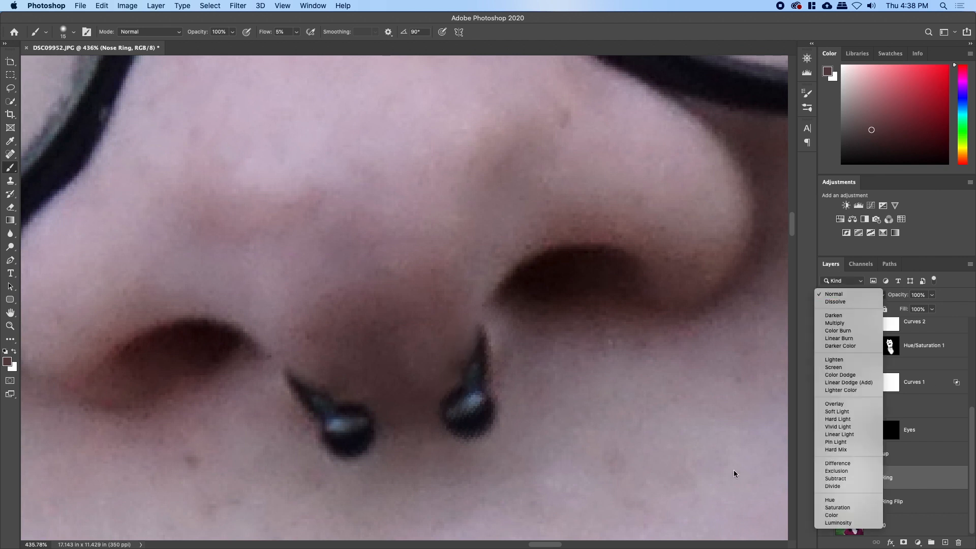
left_click(818, 516)
left_click(826, 479)
left_click(826, 479)
left_click(828, 480)
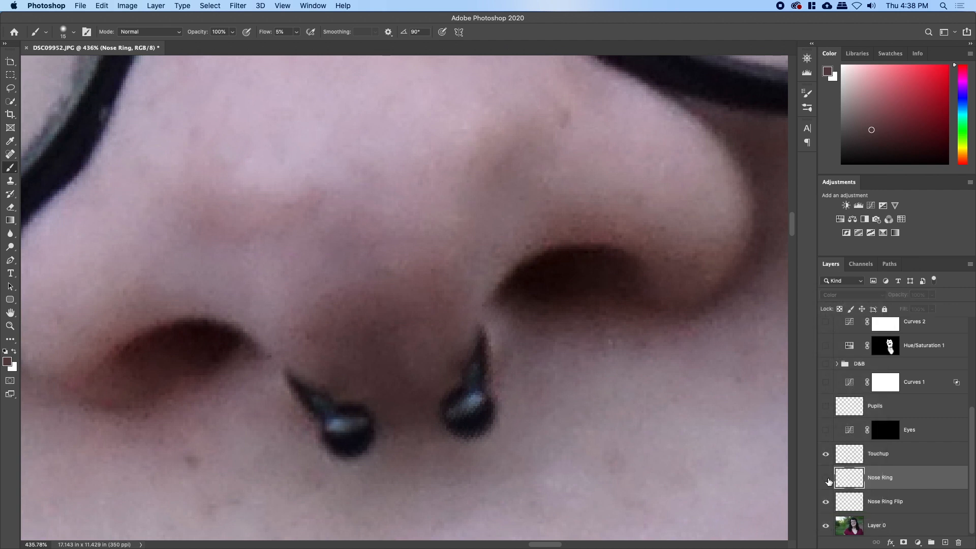
left_click(827, 479)
Paint sampled skin tones around the flipped ring end on the Nose Ring layer with a soft brush at 5% flow.
key("bracketright")
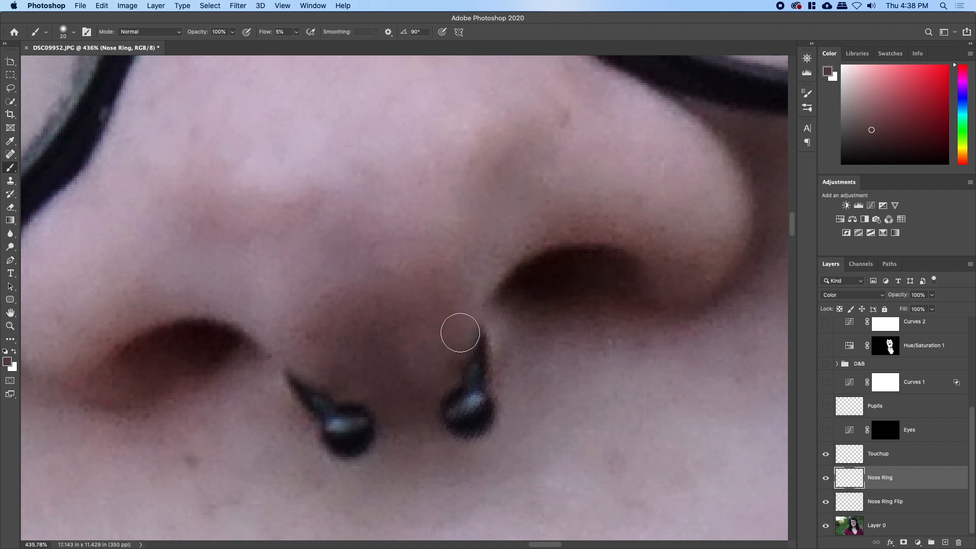
left_click(465, 323, "alt")
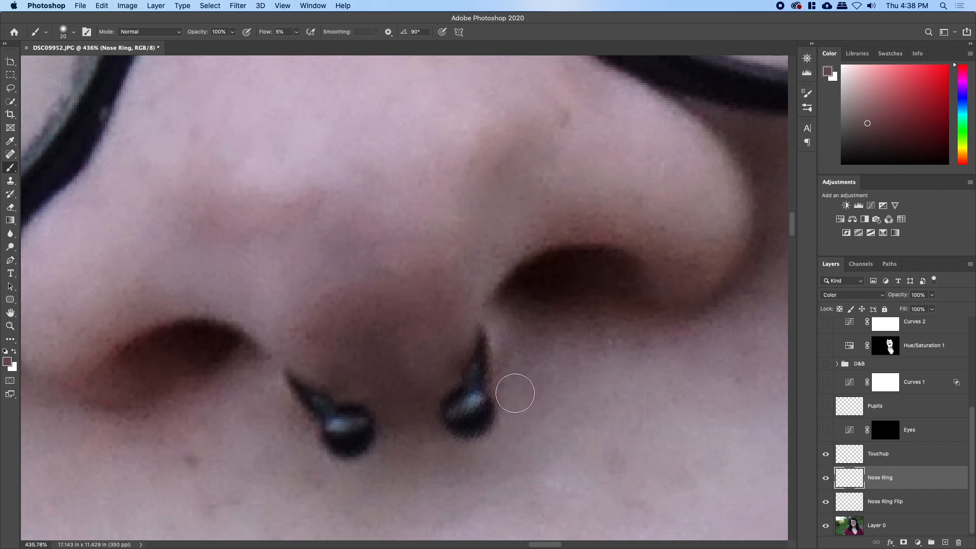
key("bracketright")
left_click_drag(473, 407, 467, 412)
key("bracketleft")
key("bracketleft")
key("bracketleft")
left_click(458, 325, "alt")
left_click(825, 479)
left_click(826, 479)
left_click(425, 335, "alt")
Set the Nose Ring layer's opacity to 67% and compare the retouched nose with the original photo.
left_click_drag(902, 297, 893, 298)
key("z")
left_click_drag(540, 301, 465, 289)
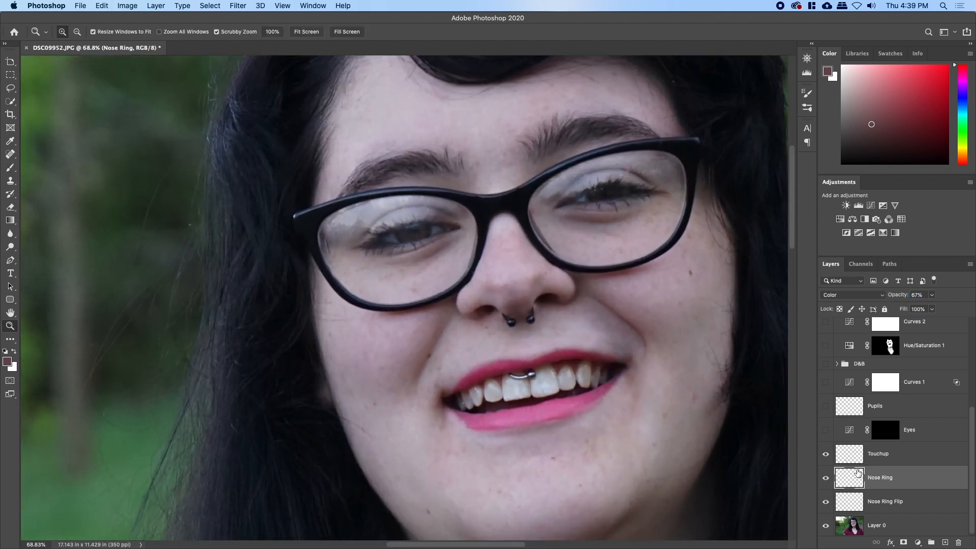
left_click(825, 528, "alt")
left_click(825, 528, "alt")
left_click_drag(540, 335, 599, 316)
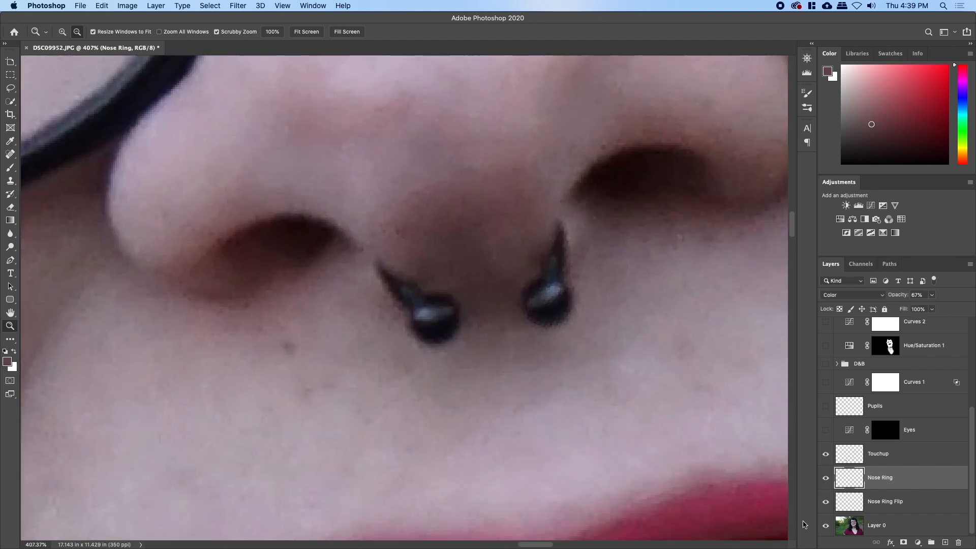
Show all the hidden layers again, from Eyes up through the sun and color adjustment layers.
left_click_drag(611, 369, 840, 379)
left_click_drag(825, 430, 825, 323)
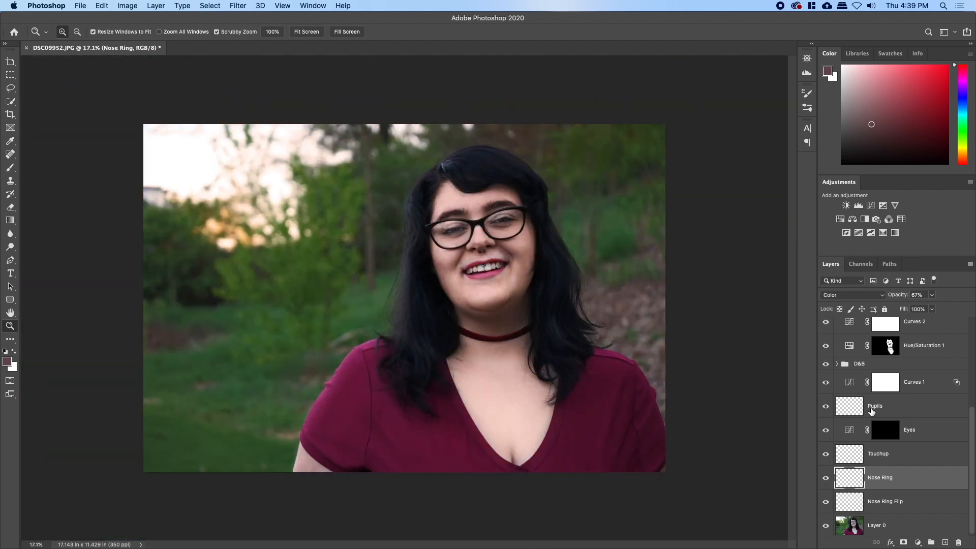
scroll(871, 421, "up", 5)
left_click_drag(825, 432, 823, 343)
left_click(825, 449)
Move Color Lookup 1 to the top of the layer stack and compare the portrait with it hidden and shown.
left_click_drag(928, 453, 890, 321)
left_click(826, 330)
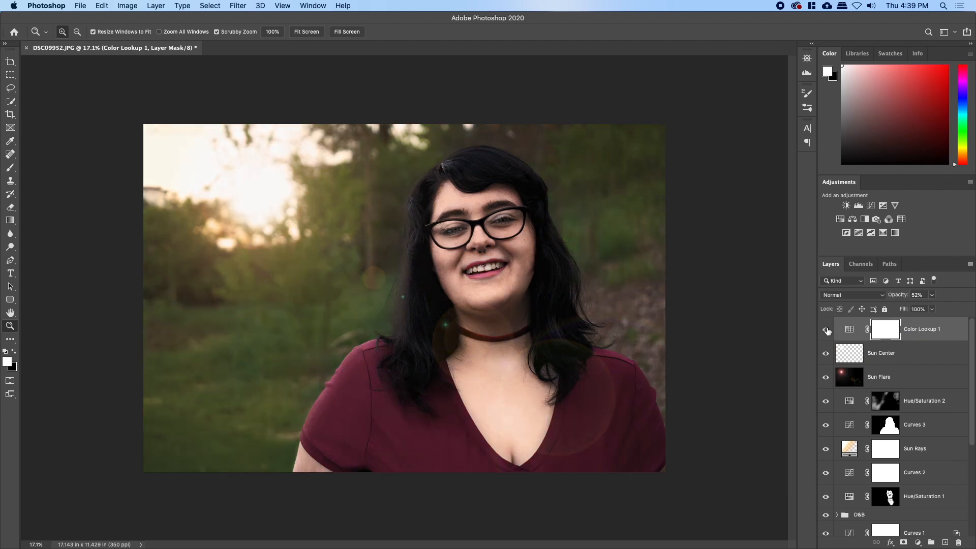
left_click(826, 330)
left_click(827, 330)
Set Color Lookup 1's blend mode to Color and raise the layer's opacity.
left_click(833, 295)
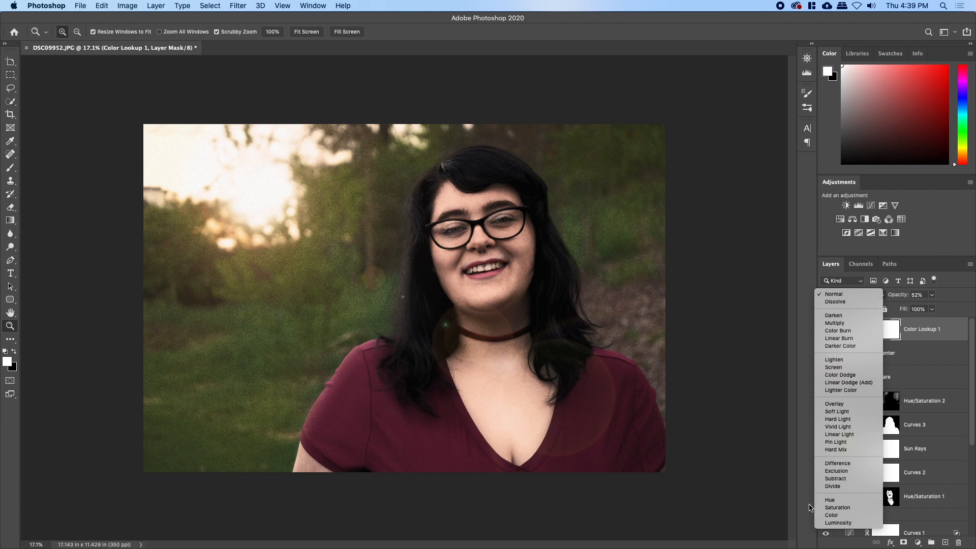
left_click(831, 515)
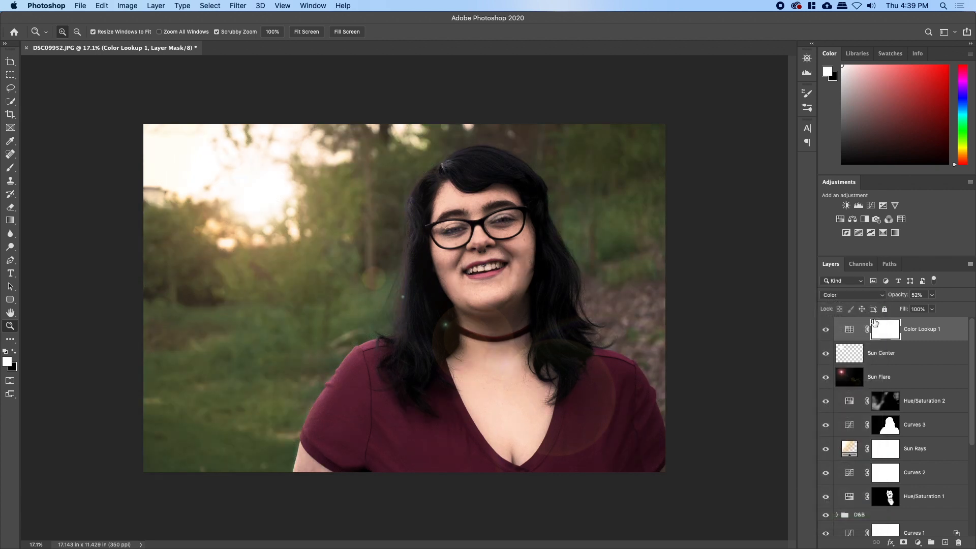
mouse_move(892, 295)
left_mouse_down()
mouse_move(909, 298)
mouse_move(900, 298)
left_mouse_up()
Try a Gaussian Blur with a radius of up to 15 pixels on the Sun Flare layer.
left_click(880, 382)
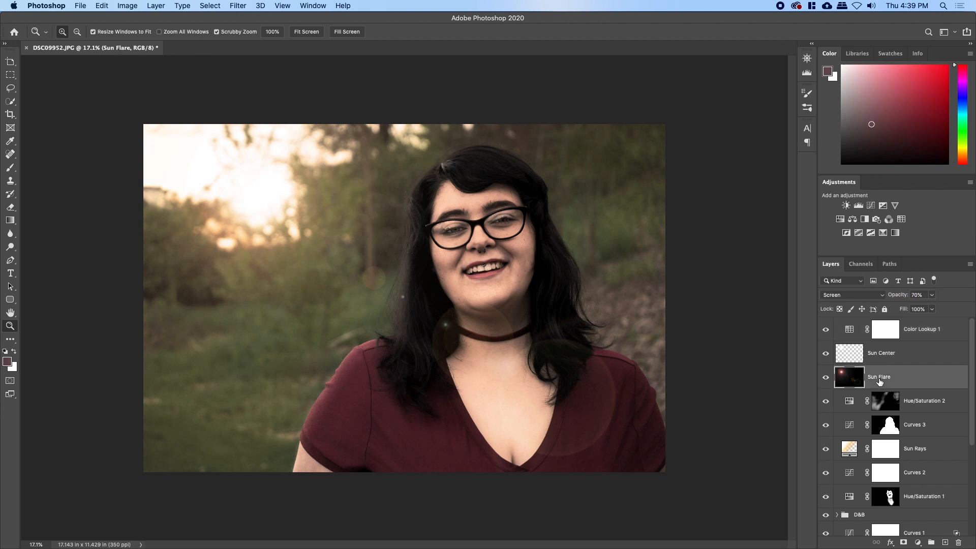
left_click(239, 6)
mouse_move(276, 125)
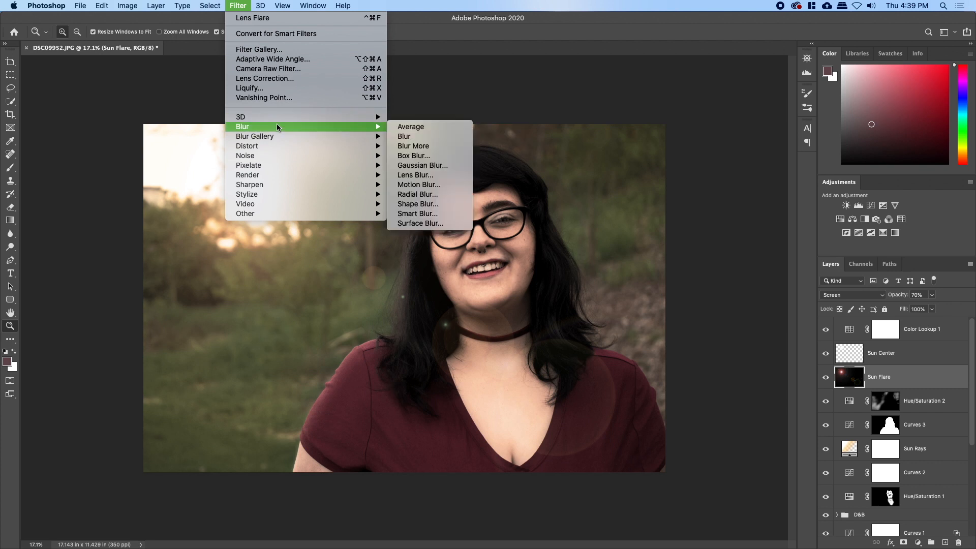
left_click(422, 165)
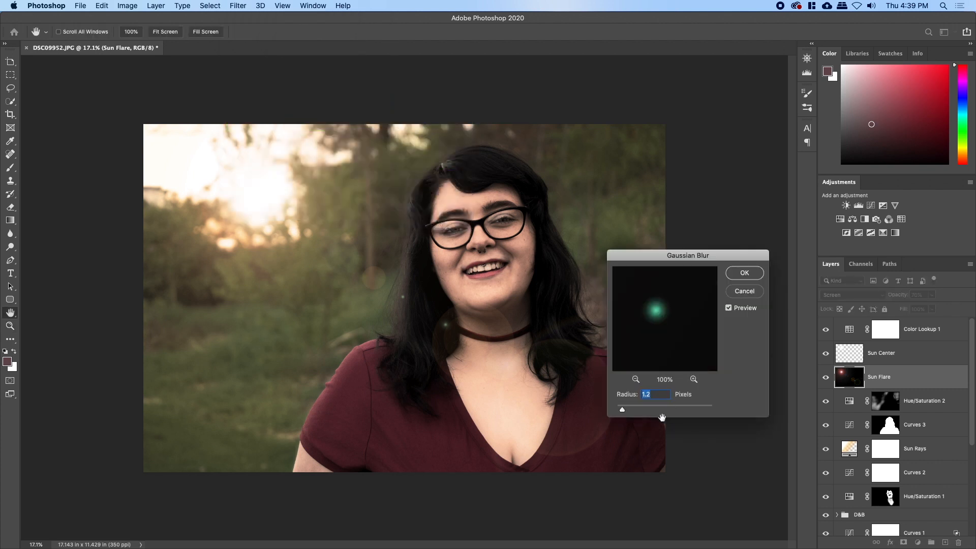
type("510")
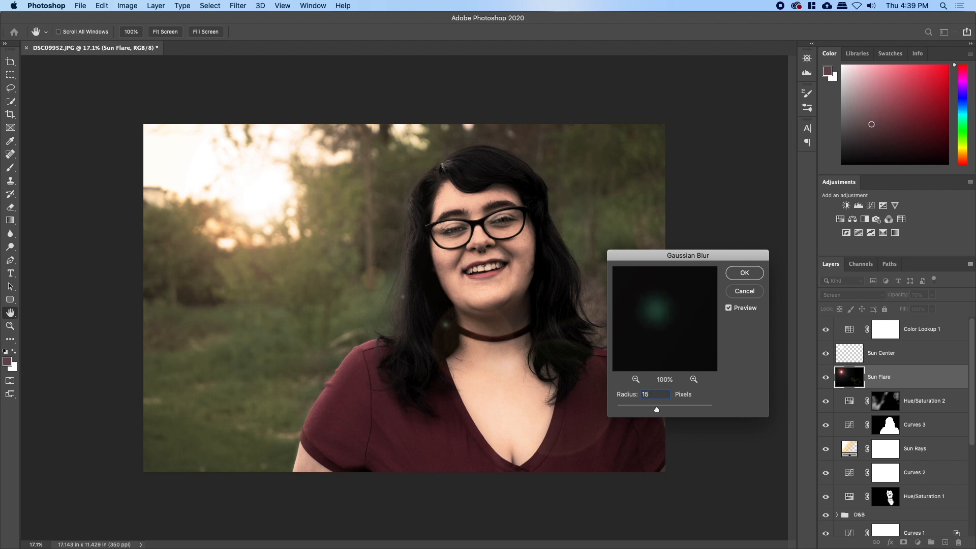
left_click_drag(688, 256, 700, 180)
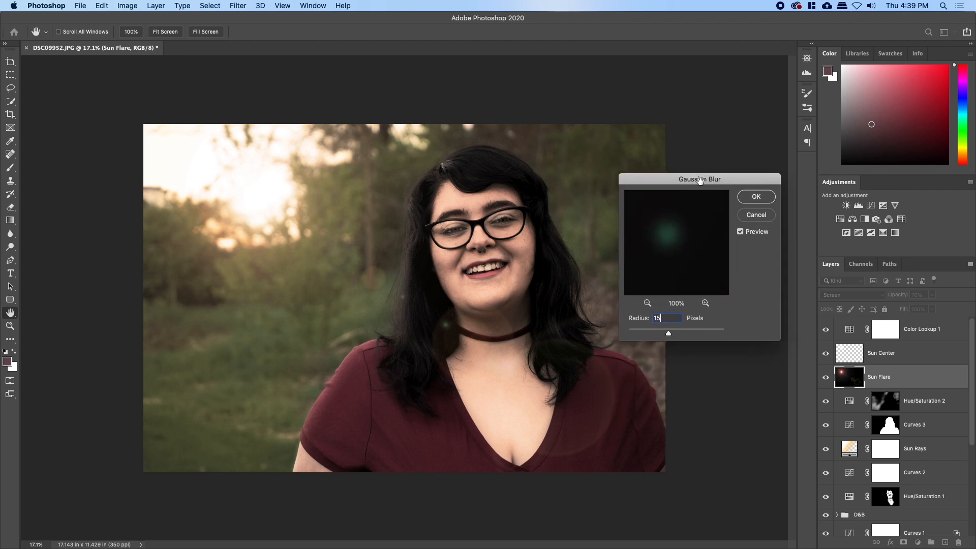
double_click(648, 316)
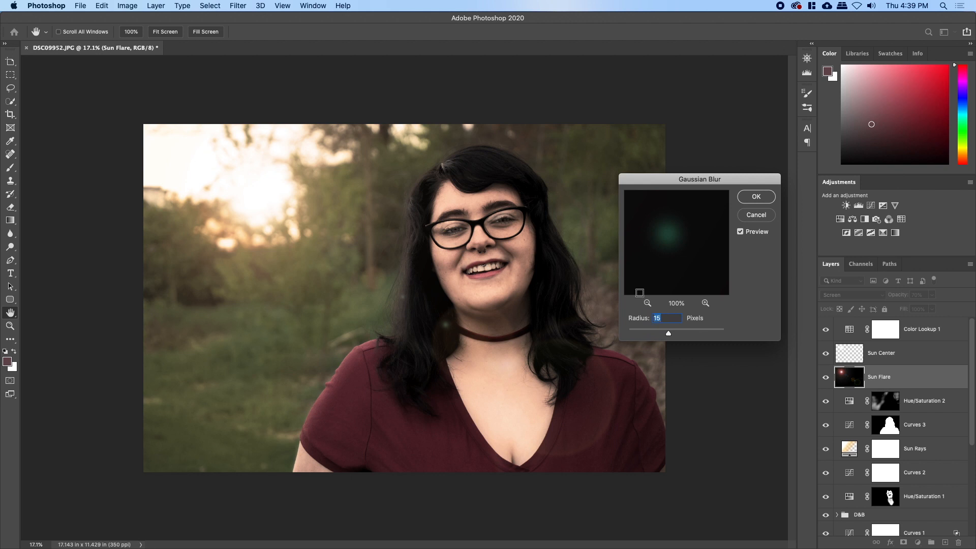
left_click(756, 215)
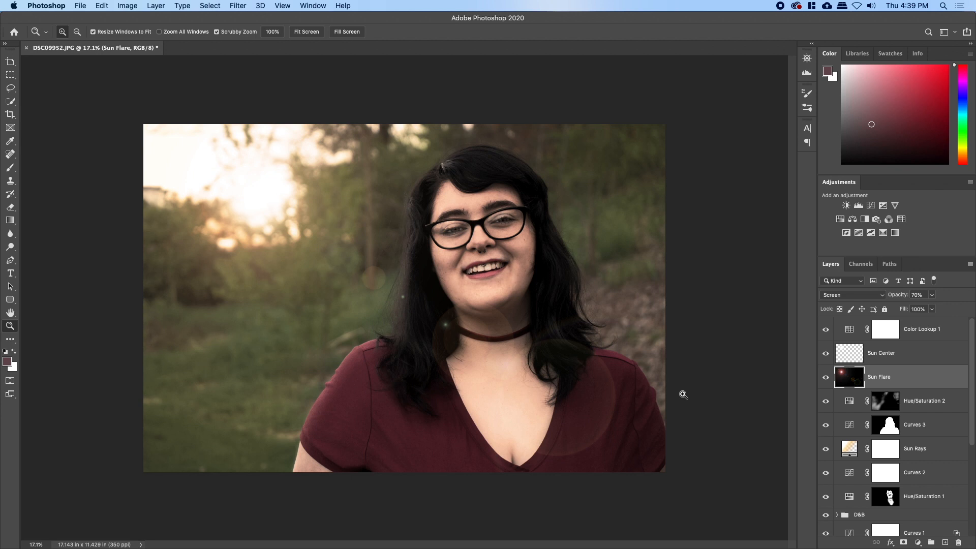
Compare the portrait with the Color Lookup 1 layer hidden and shown, leaving the layer shown.
left_click(882, 362)
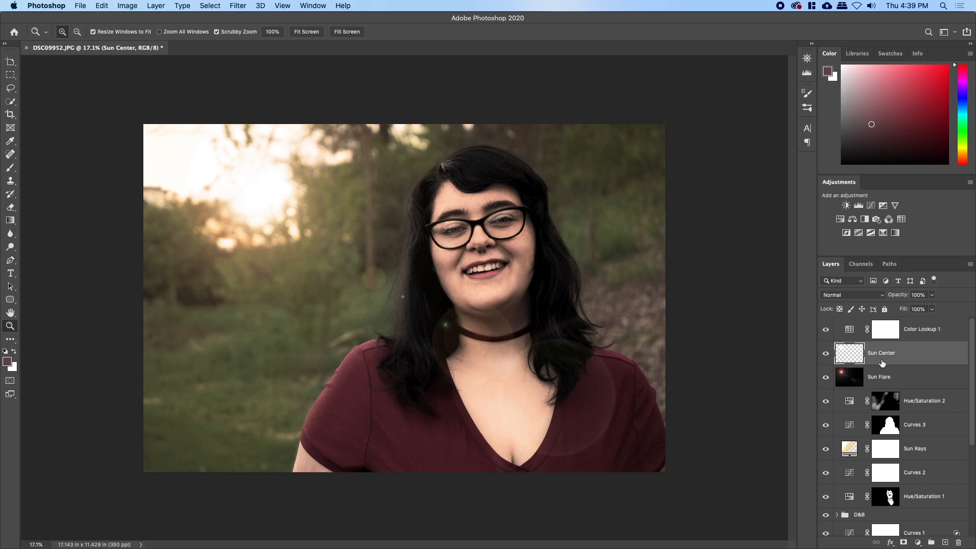
left_click(919, 331)
left_click(825, 330)
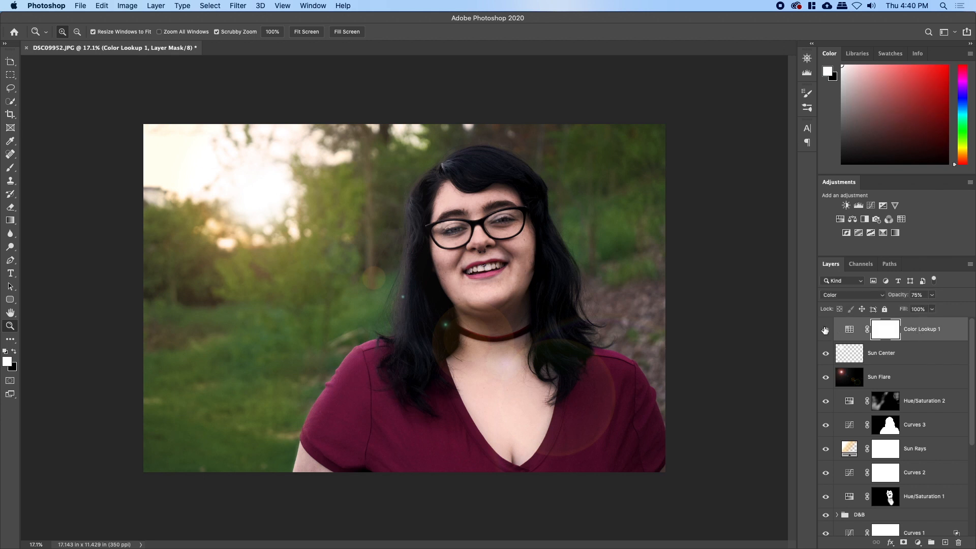
left_click(824, 330)
left_click(824, 329)
left_click(825, 330)
left_click_drag(373, 308, 596, 314)
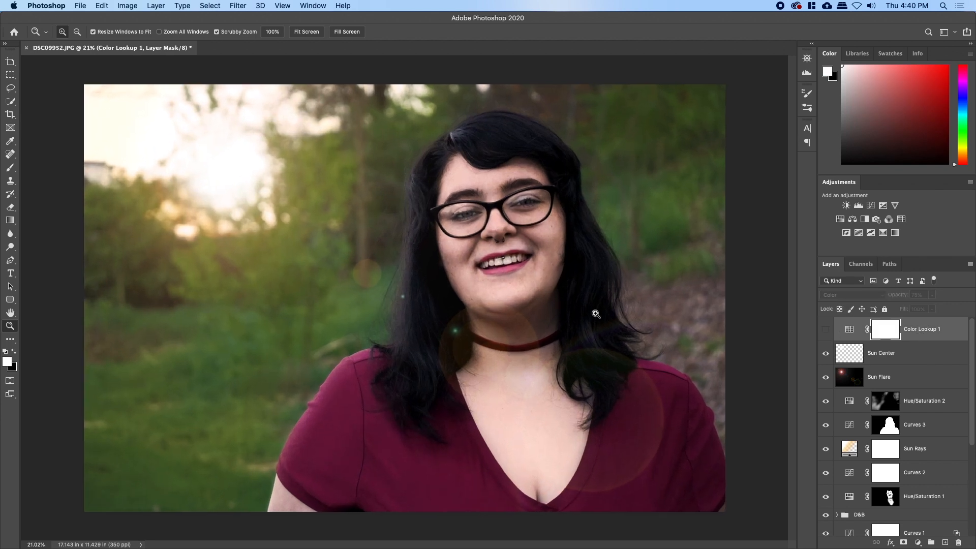
left_click(825, 329)
Replace Color Lookup 1's mask with a copy of the subject mask from Curves 3 and hide the Color Lookup 1 layer.
left_click_drag(884, 429, 885, 329)
left_click(564, 189)
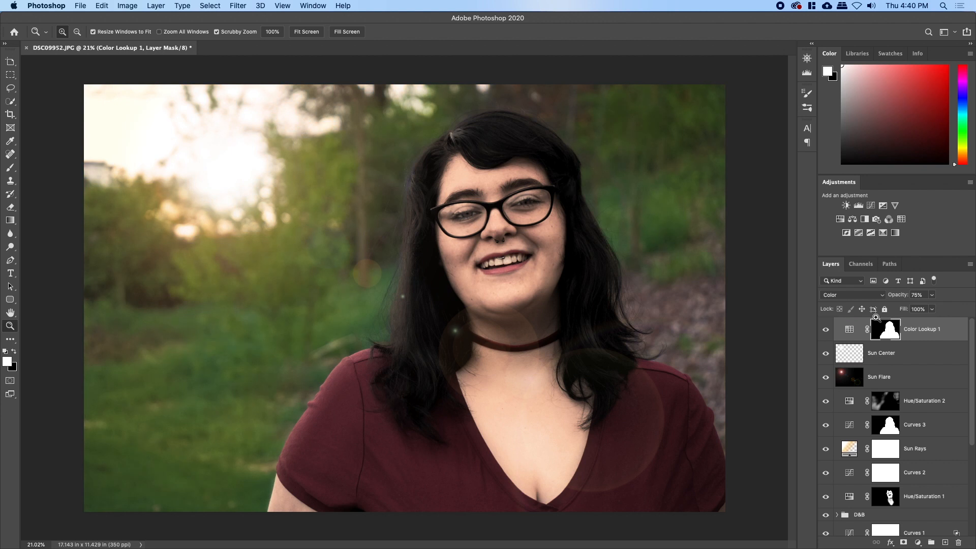
left_click(826, 329)
Try a Curves adjustment above Sun Center, raising the upper tones and setting a shadow point at input 72, output 75.
left_click(902, 355)
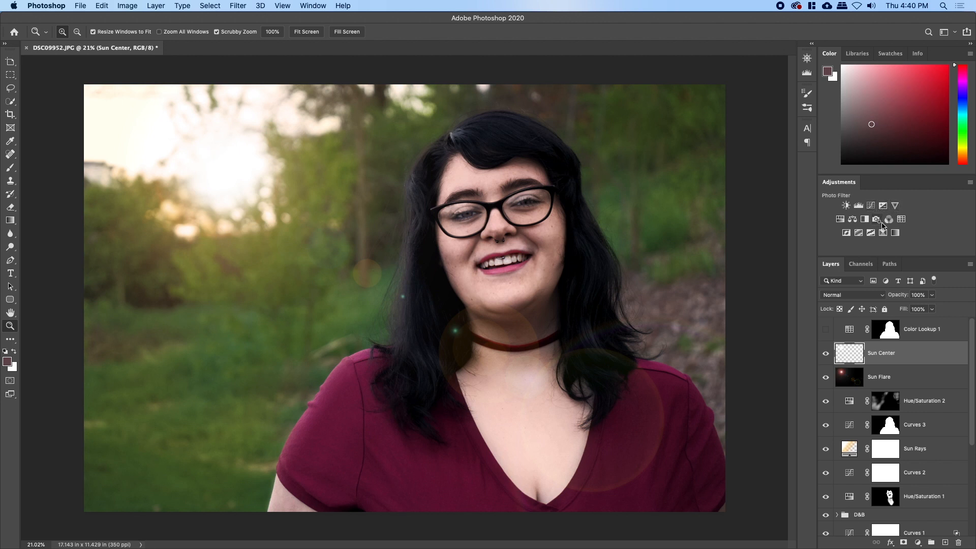
left_click(871, 205)
left_click_drag(728, 198, 732, 189)
left_click_drag(670, 257, 698, 228)
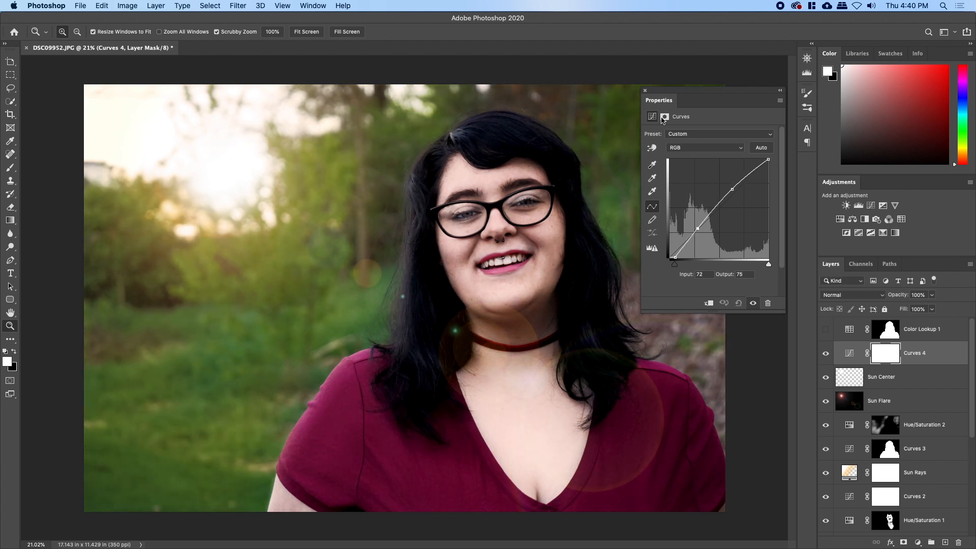
left_click(644, 92)
Compare the portrait with the Curves 4 adjustment hidden and shown.
left_click(826, 354)
left_click(826, 354)
left_click(826, 354)
left_click(826, 354)
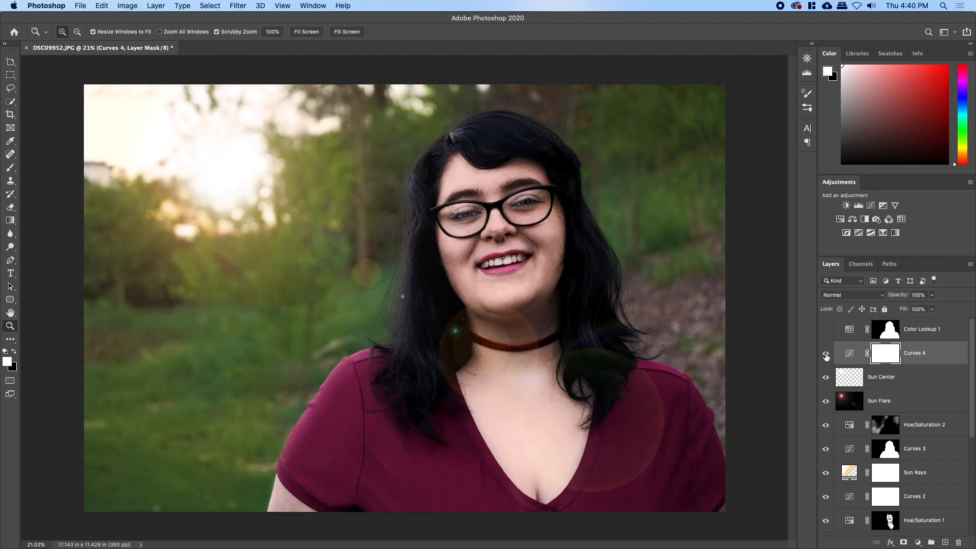
scroll(504, 293, "down", 1)
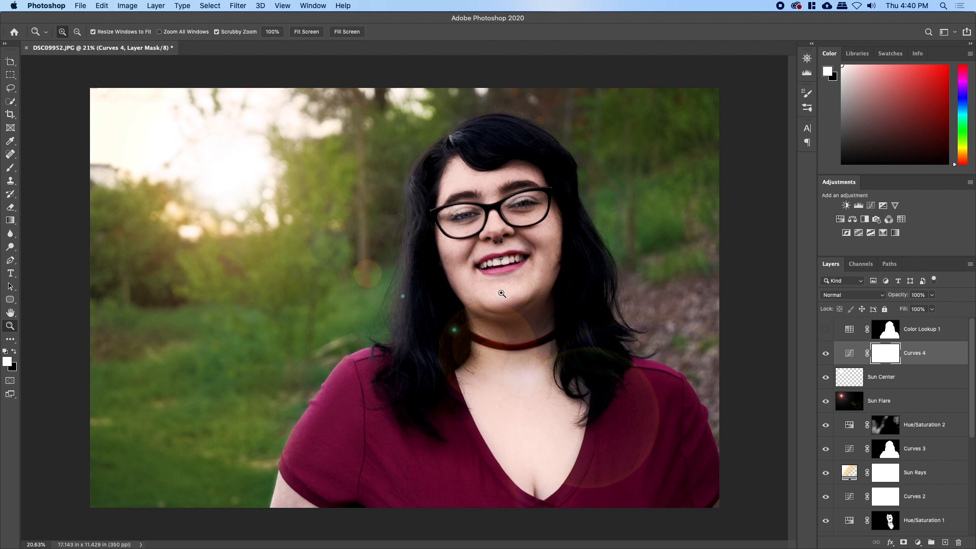
left_click(826, 354)
left_click(825, 355)
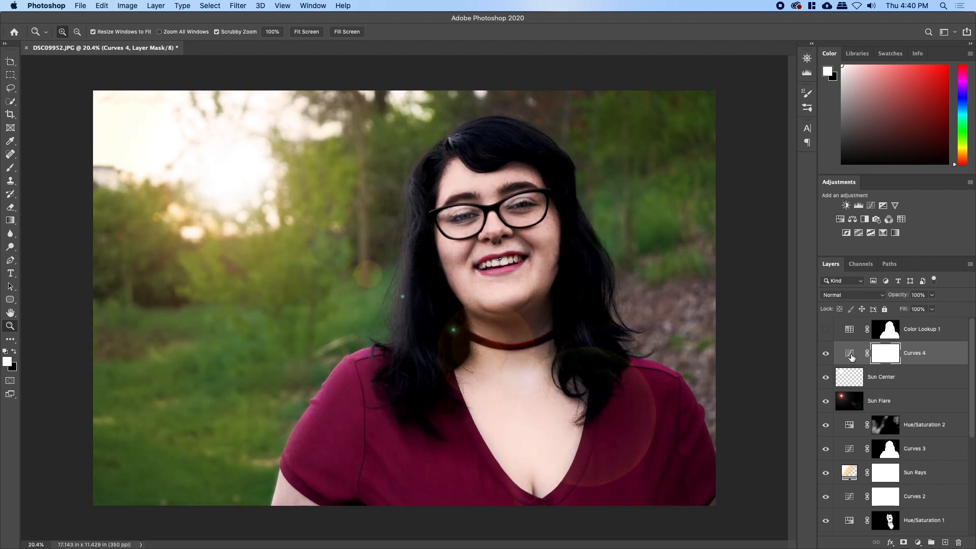
Try readjusting the upper point on the Curves 4 curve.
double_click(852, 356)
left_click(736, 192)
left_click(645, 91)
Check the portrait with the readjusted Curves 4 hidden and shown, and delete the Curves 4 layer.
left_click(827, 354)
left_click(827, 355)
left_click(826, 354)
left_click(886, 355)
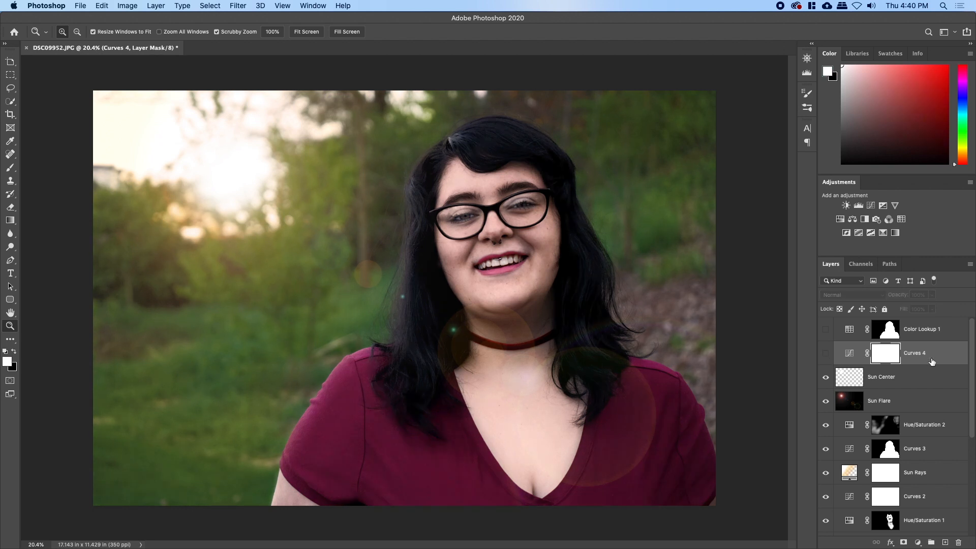
key("Delete")
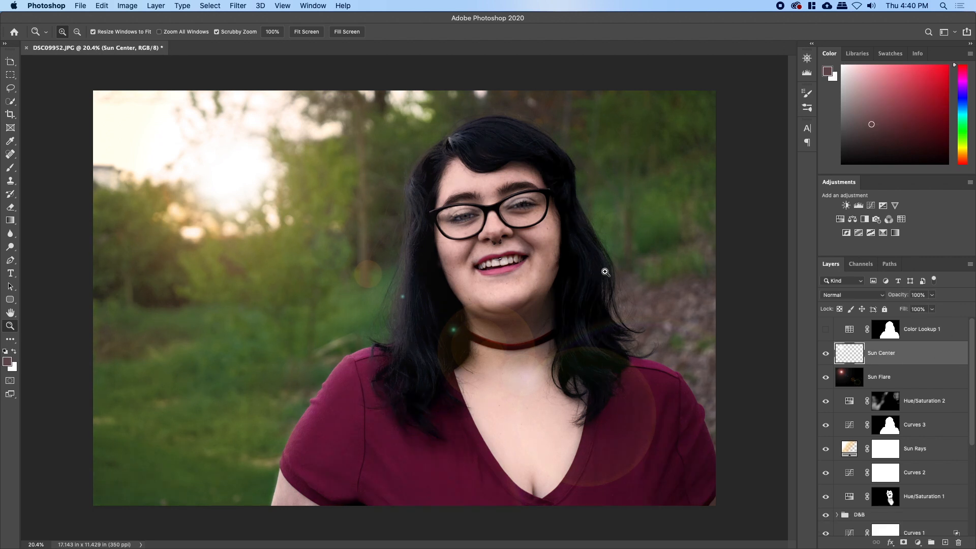
Compare the original Layer 0 photo with the full edit by hiding and restoring all the other layers, and inspect the face.
scroll(521, 266, "down", 3)
scroll(521, 266, "up", 4)
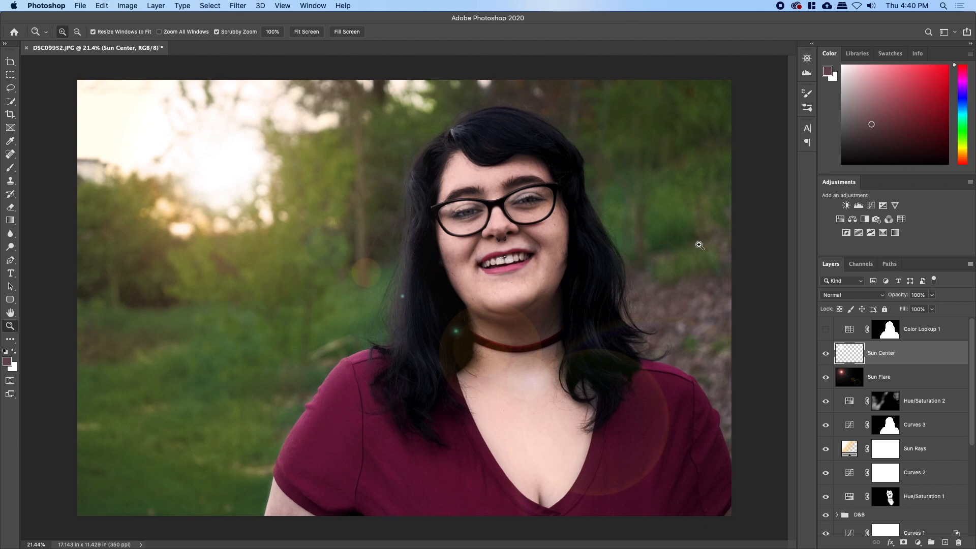
scroll(843, 495, "down", 6)
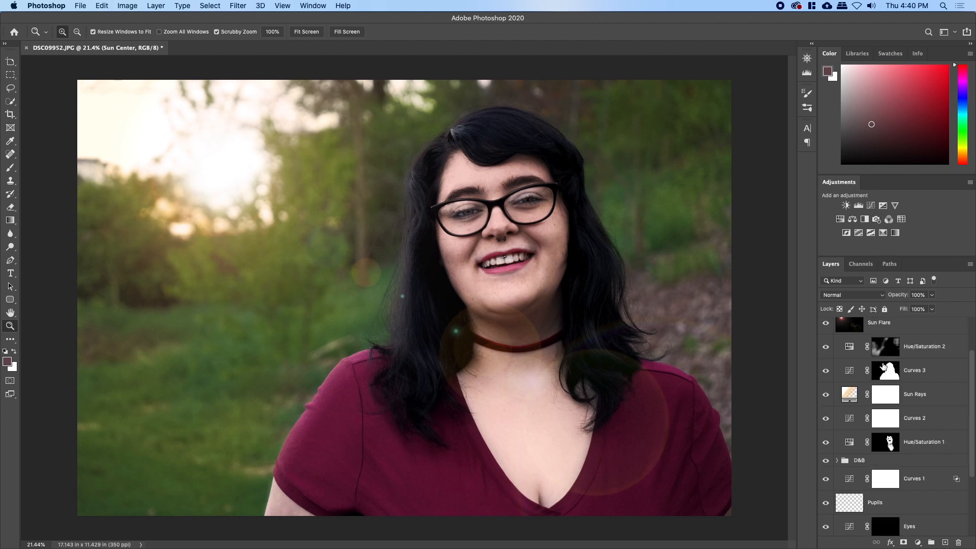
left_click(826, 523, "alt")
left_click(826, 524, "alt")
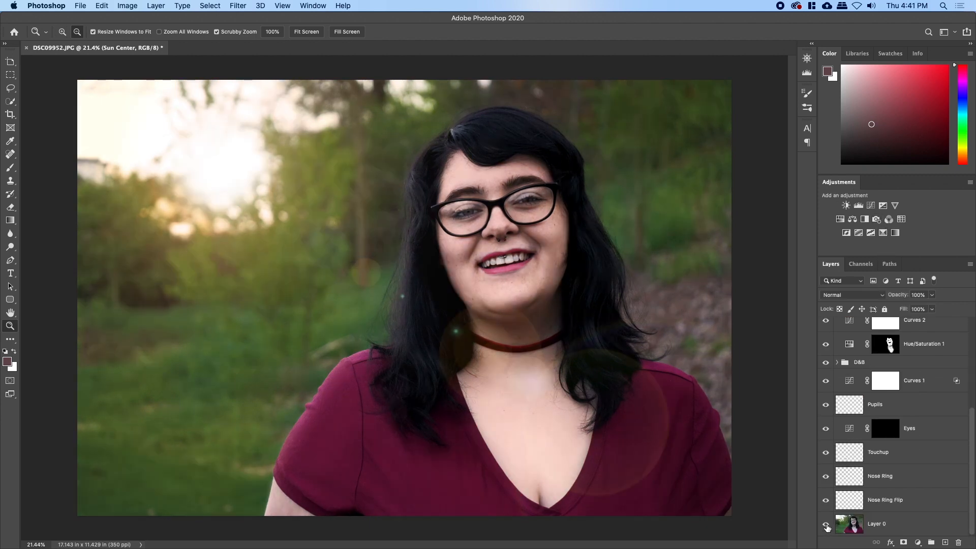
left_click_drag(498, 259, 519, 248)
left_click_drag(512, 242, 458, 321)
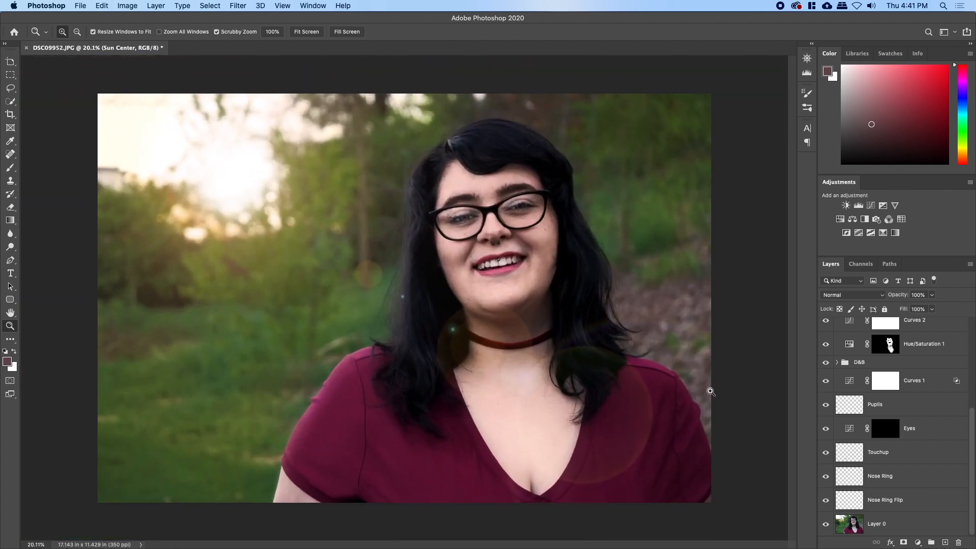